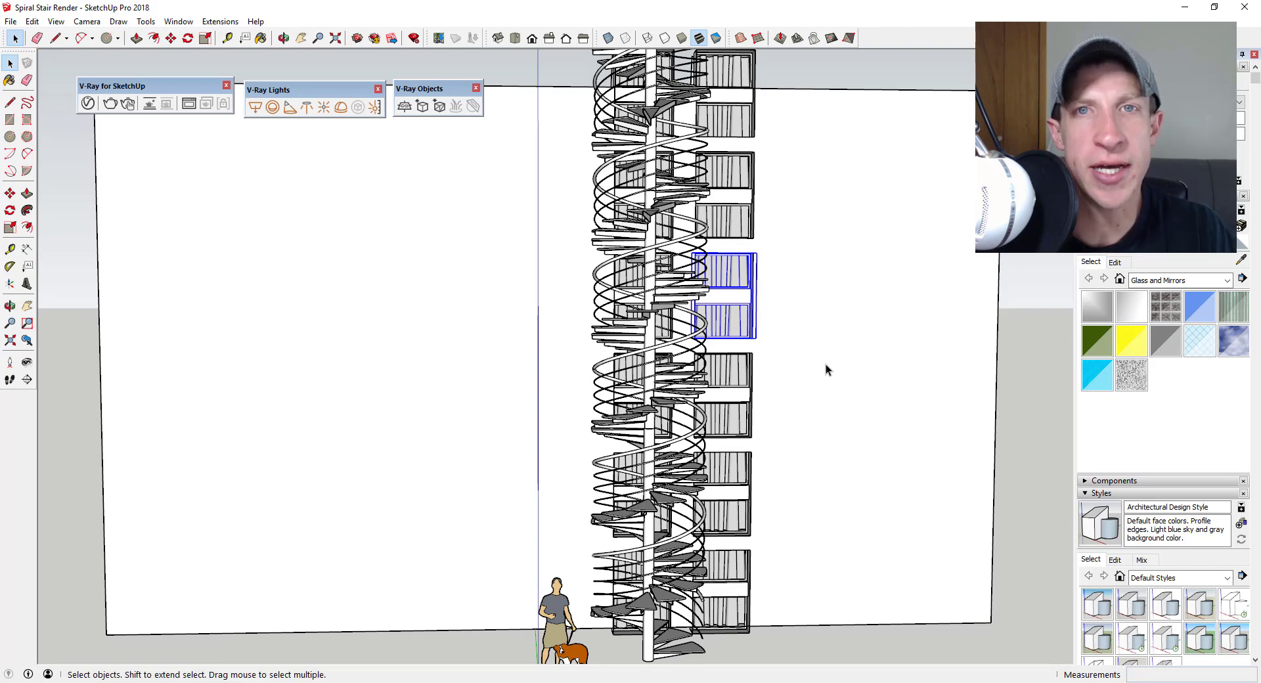
# Clear the window selection, examine the spiral staircase reference photo on Pinterest, and switch back to SketchUp
pyautogui.click(943, 343)
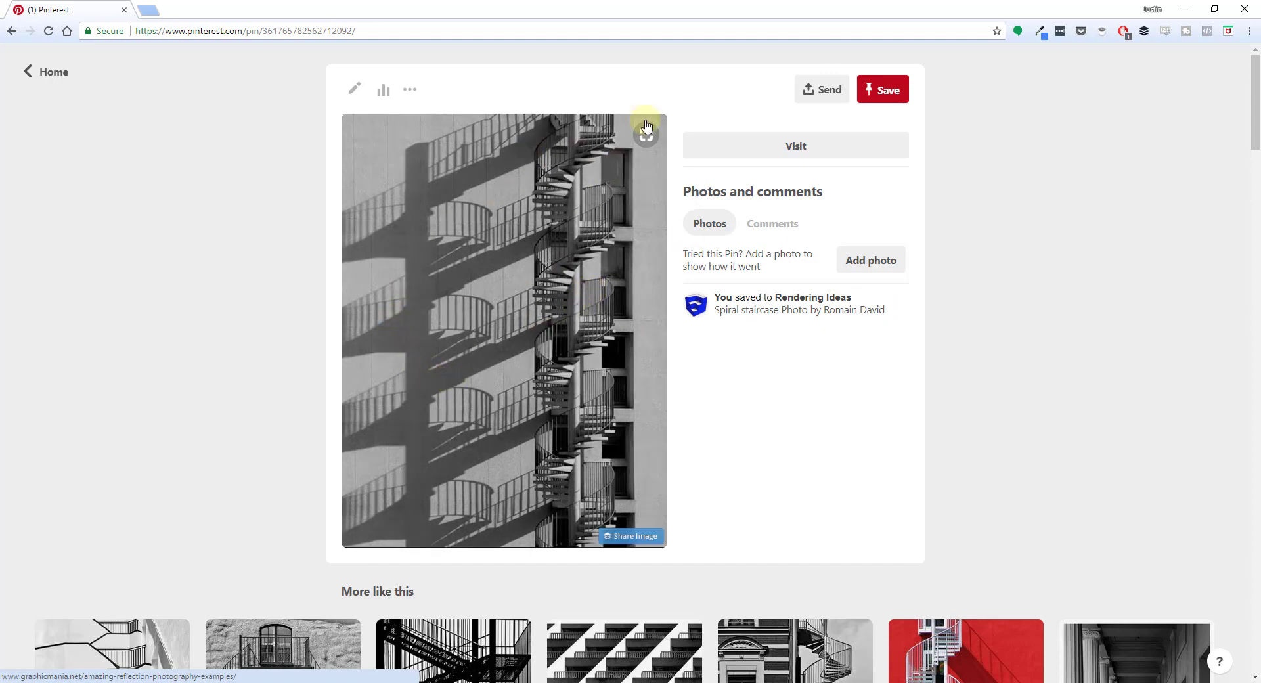
pyautogui.doubleClick(656, 12)
pyautogui.hotkey('alt', 'Tab')
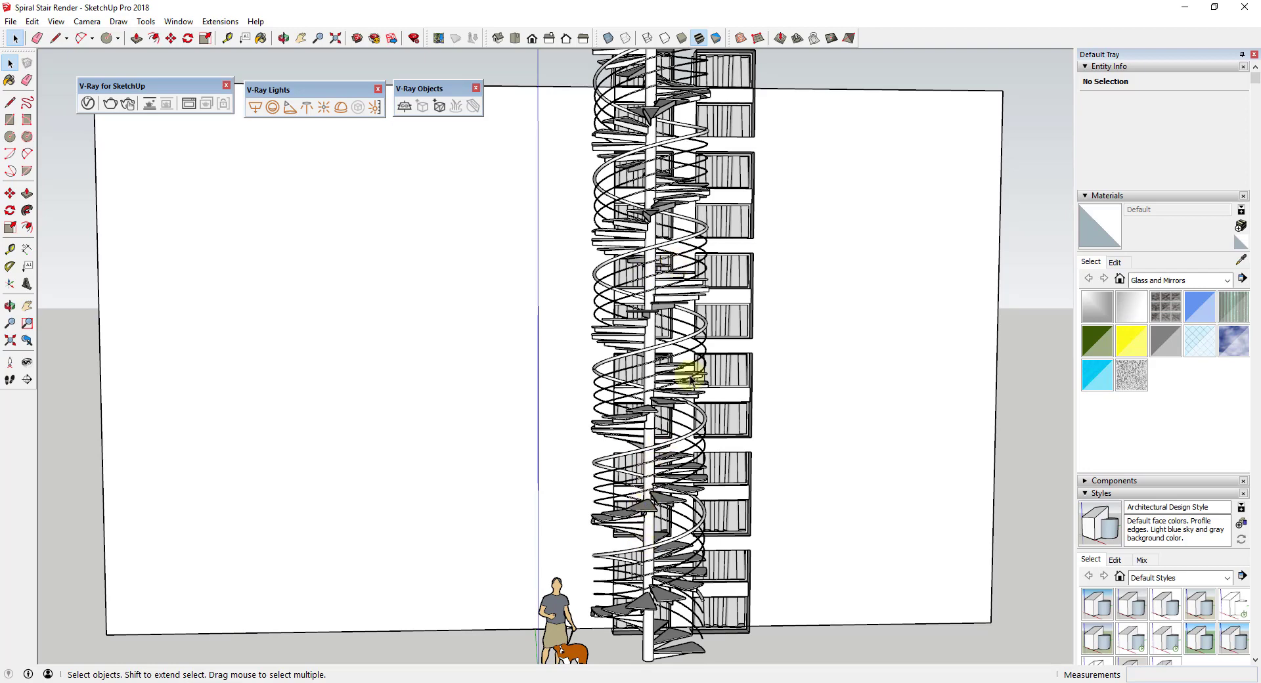
# Examine the spiral staircase, the recessed windows and the wall from close up, from the front and from the side
pyautogui.moveTo(701, 317); pyautogui.dragTo(687, 317, button='middle')
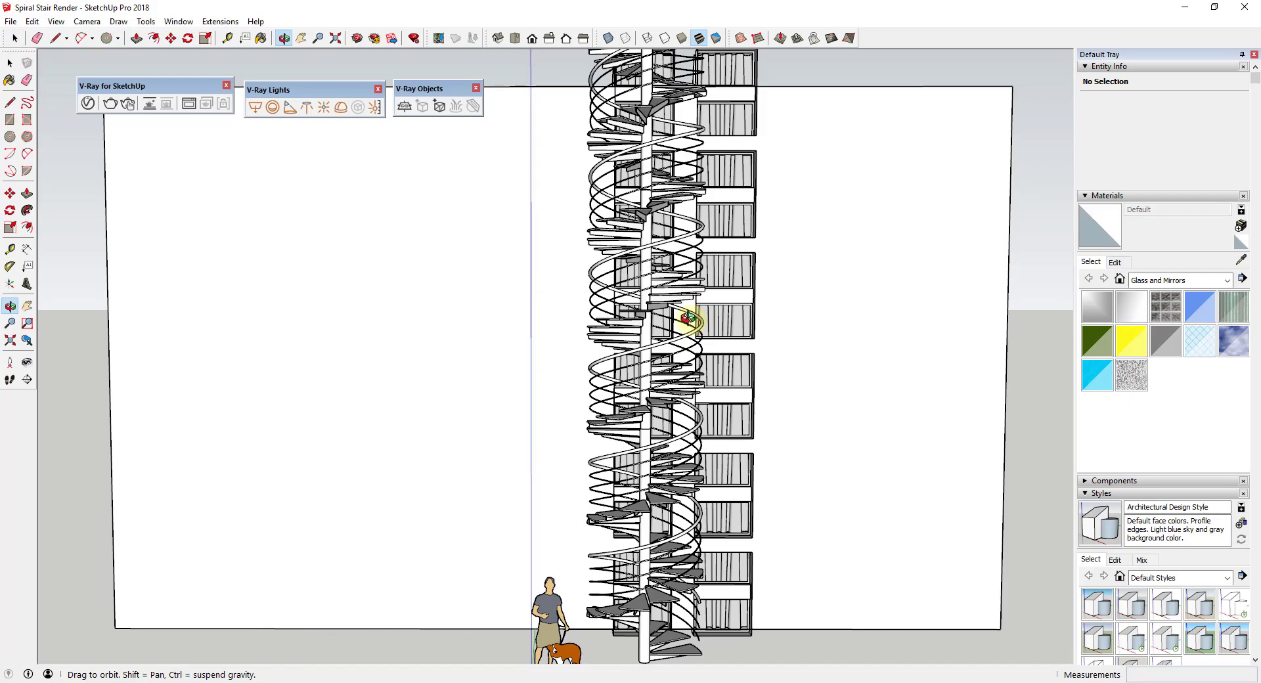
pyautogui.scroll(-3, 835, 255)
pyautogui.moveTo(835, 255)
pyautogui.mouseDown(button='middle')
pyautogui.moveTo(782, 343)
pyautogui.moveTo(836, 242)
pyautogui.moveTo(518, 220)
pyautogui.moveTo(599, 254)
pyautogui.moveTo(573, 227)
pyautogui.moveTo(414, 226)
pyautogui.moveTo(797, 203)
pyautogui.moveTo(639, 313)
pyautogui.mouseUp(button='middle')
pyautogui.scroll(5, 771, 227)
pyautogui.scroll(3, 599, 253)
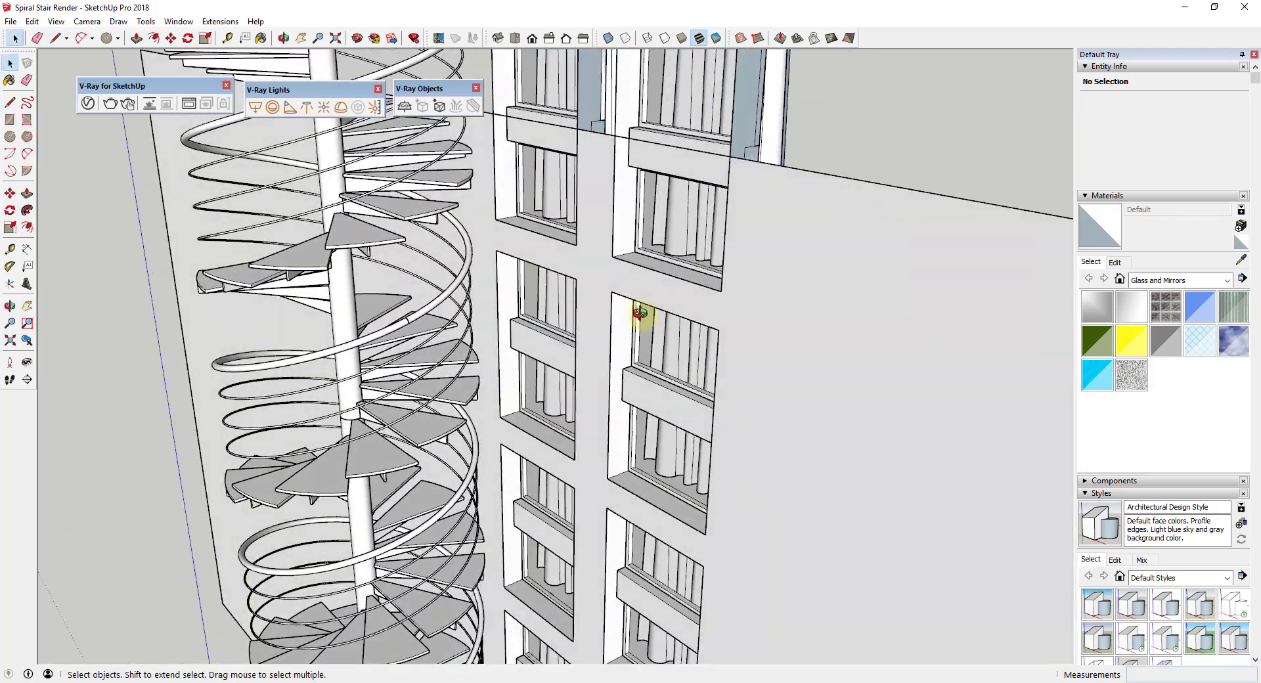
pyautogui.scroll(-5, 829, 180)
pyautogui.moveTo(770, 295); pyautogui.dragTo(864, 262, button='middle')
pyautogui.scroll(-3, 854, 295)
pyautogui.scroll(-4, 845, 261)
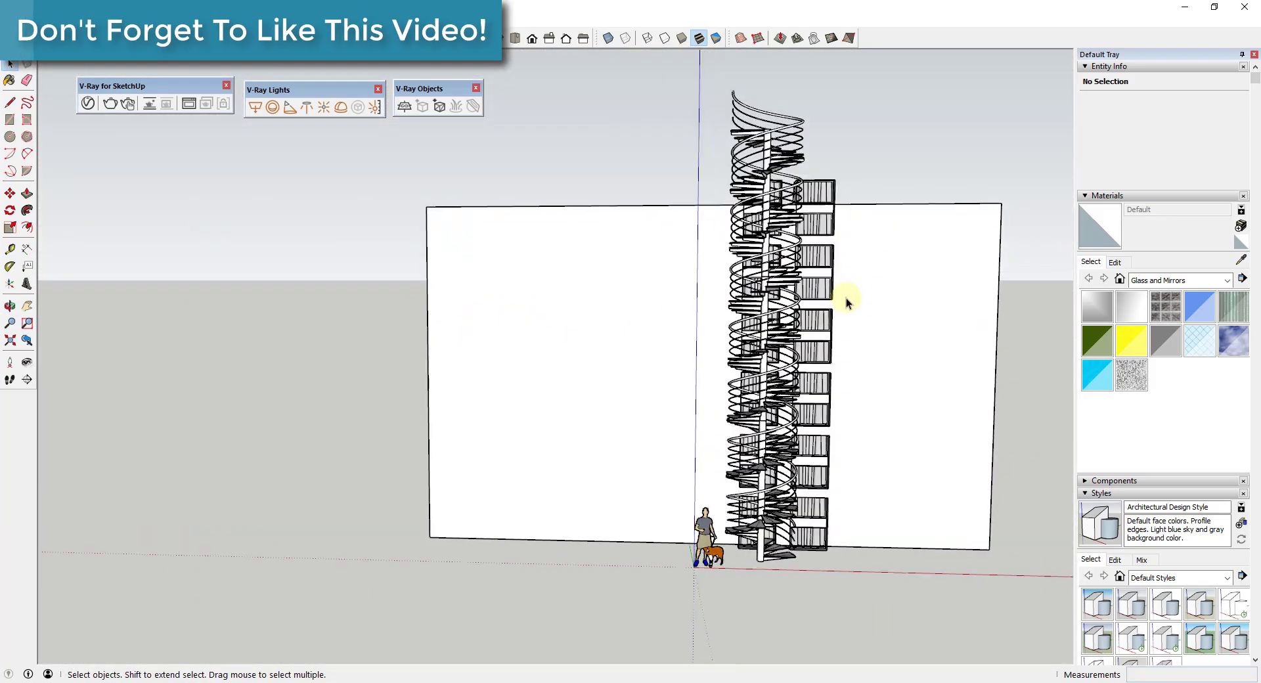
pyautogui.scroll(1, 847, 302)
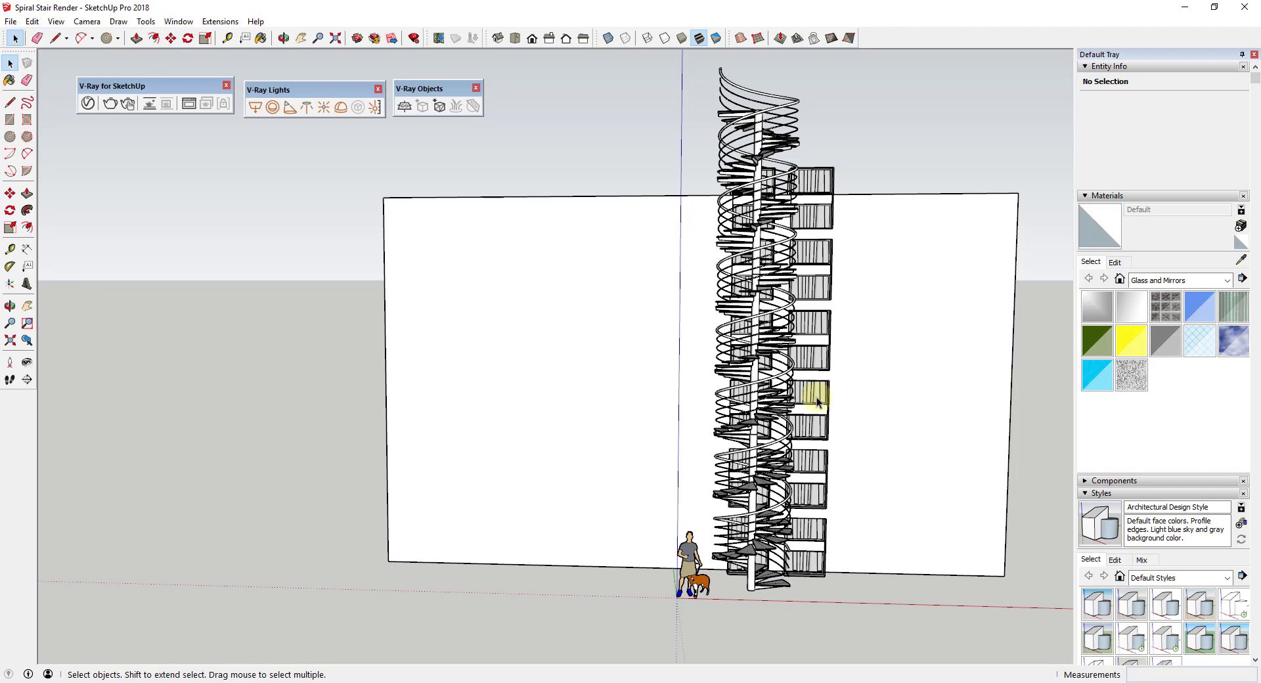
pyautogui.scroll(3, 810, 428)
pyautogui.moveTo(800, 247); pyautogui.dragTo(832, 262, button='middle')
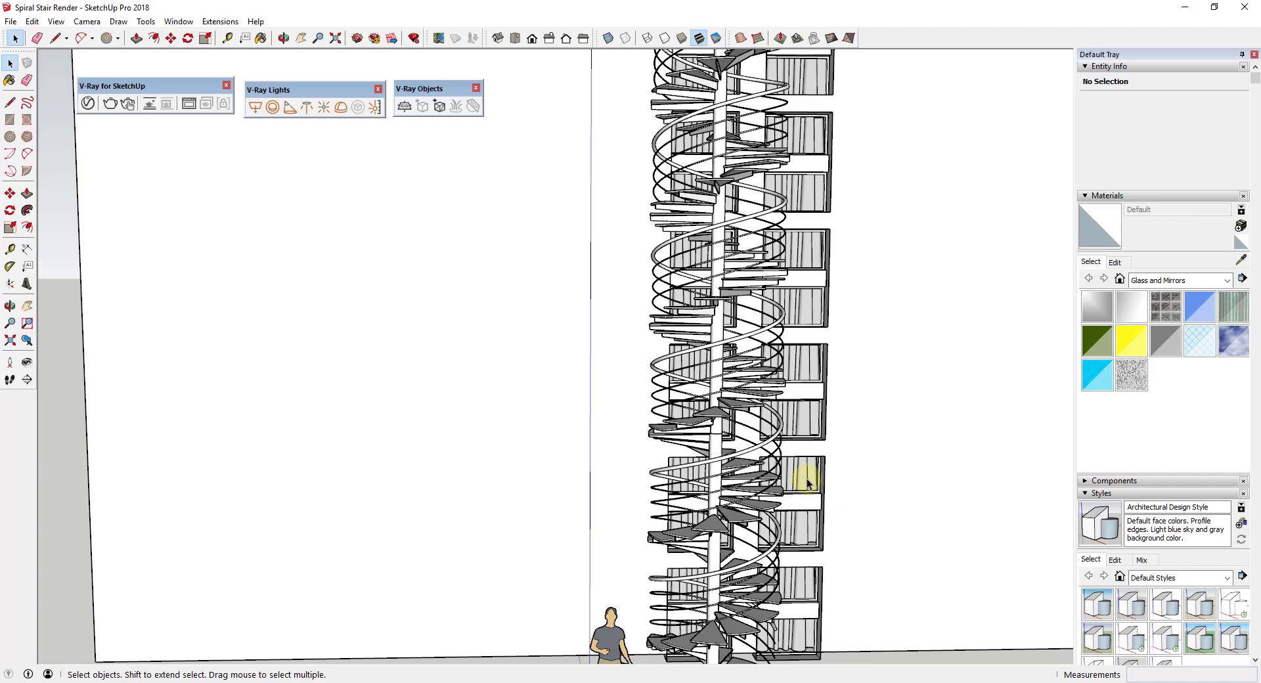
pyautogui.moveTo(799, 369); pyautogui.dragTo(912, 385, button='middle')
pyautogui.scroll(-5, 912, 430)
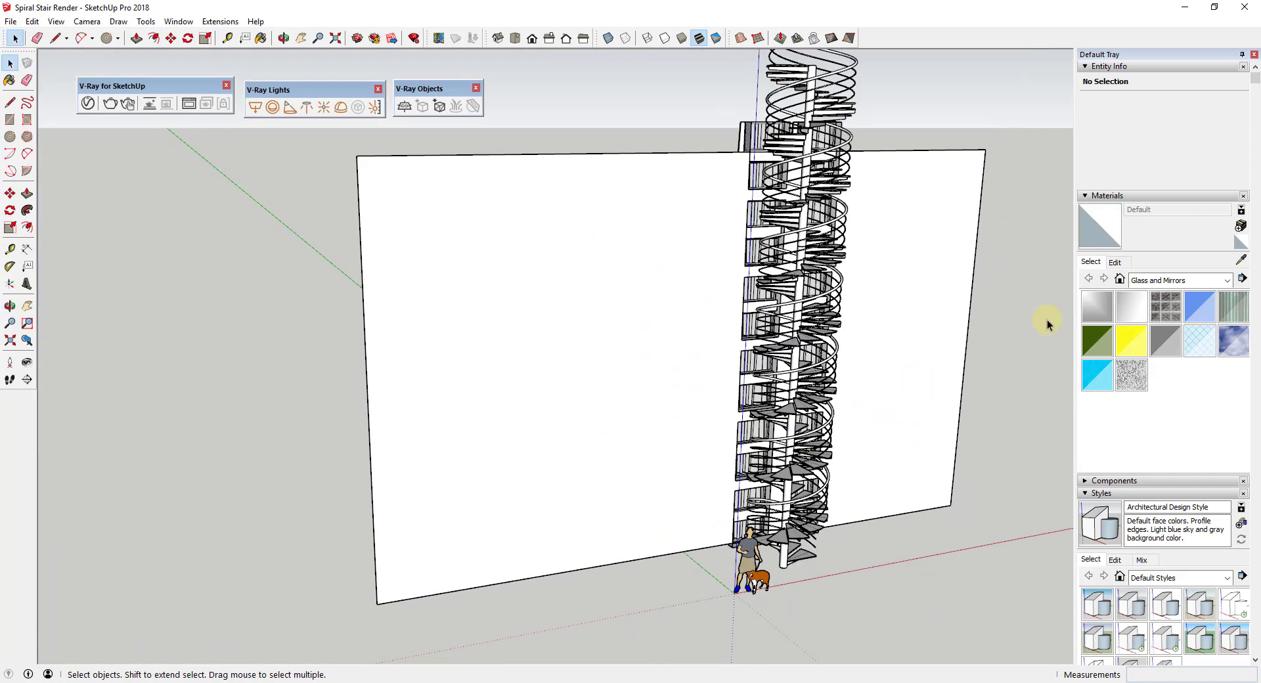
# Collapse the Materials and Styles sections to reach the Shadows settings, and check that Shadows is enabled in the Default Tray
pyautogui.click(1087, 196)
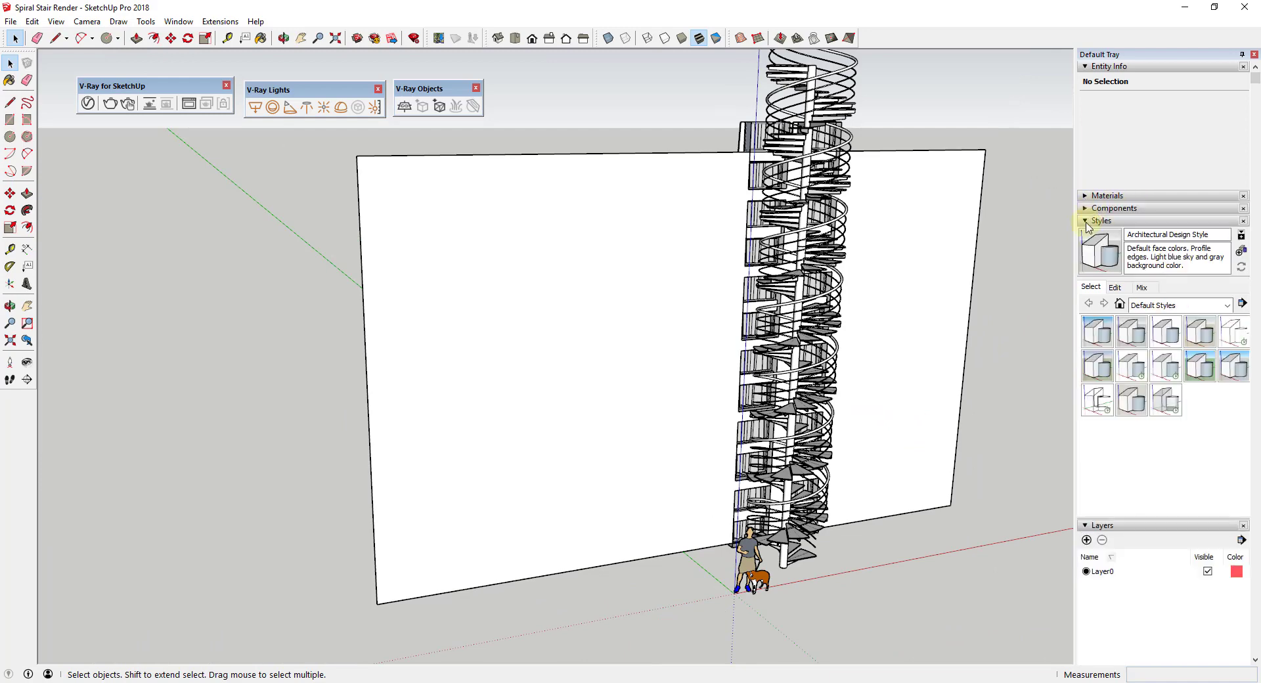
pyautogui.click(1091, 221)
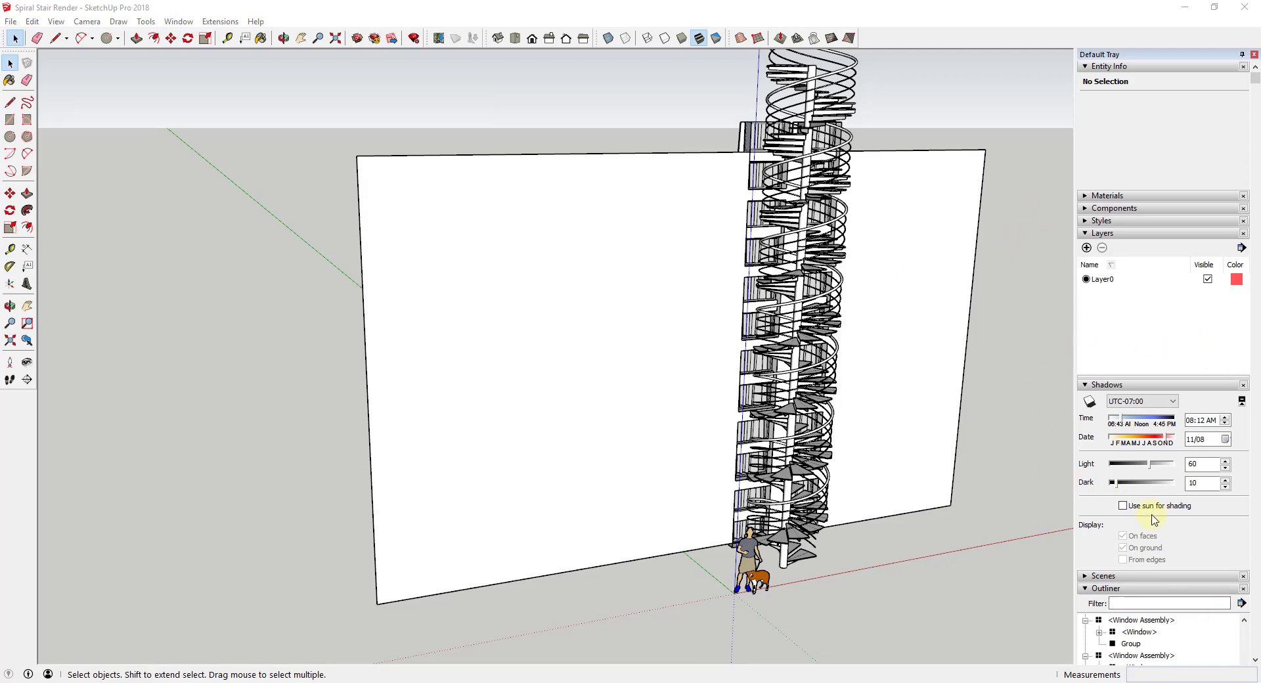
pyautogui.click(1141, 401)
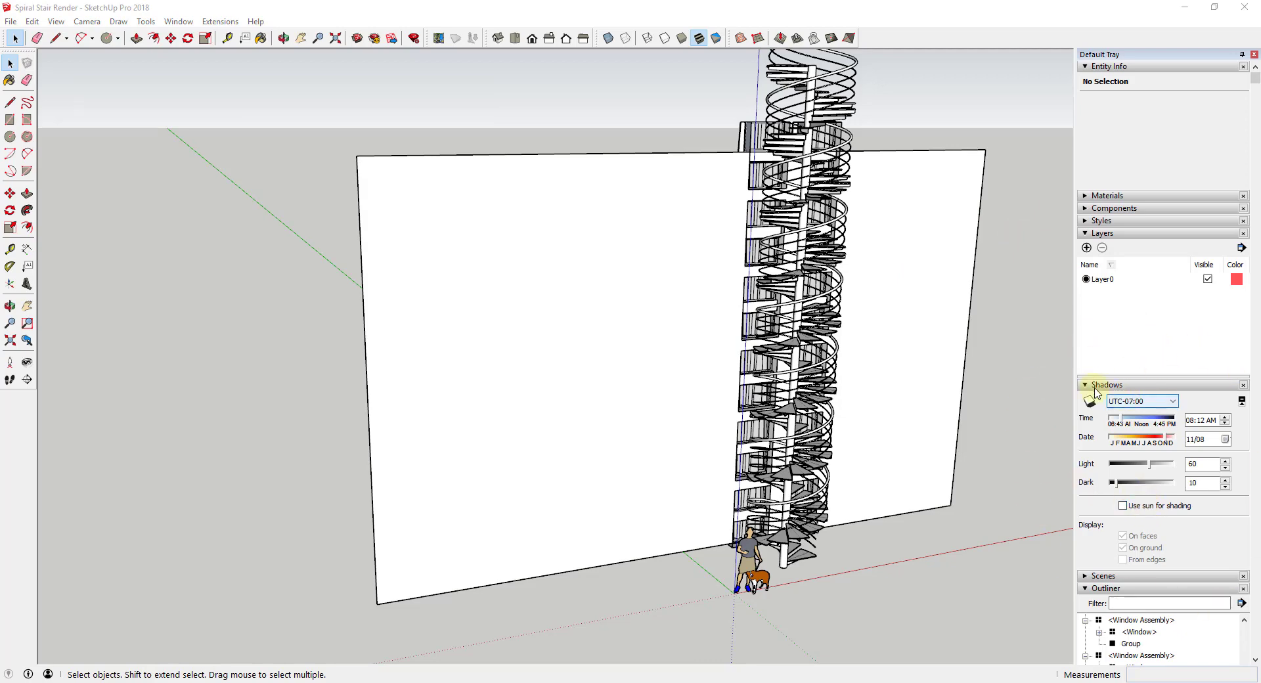
pyautogui.click(176, 21)
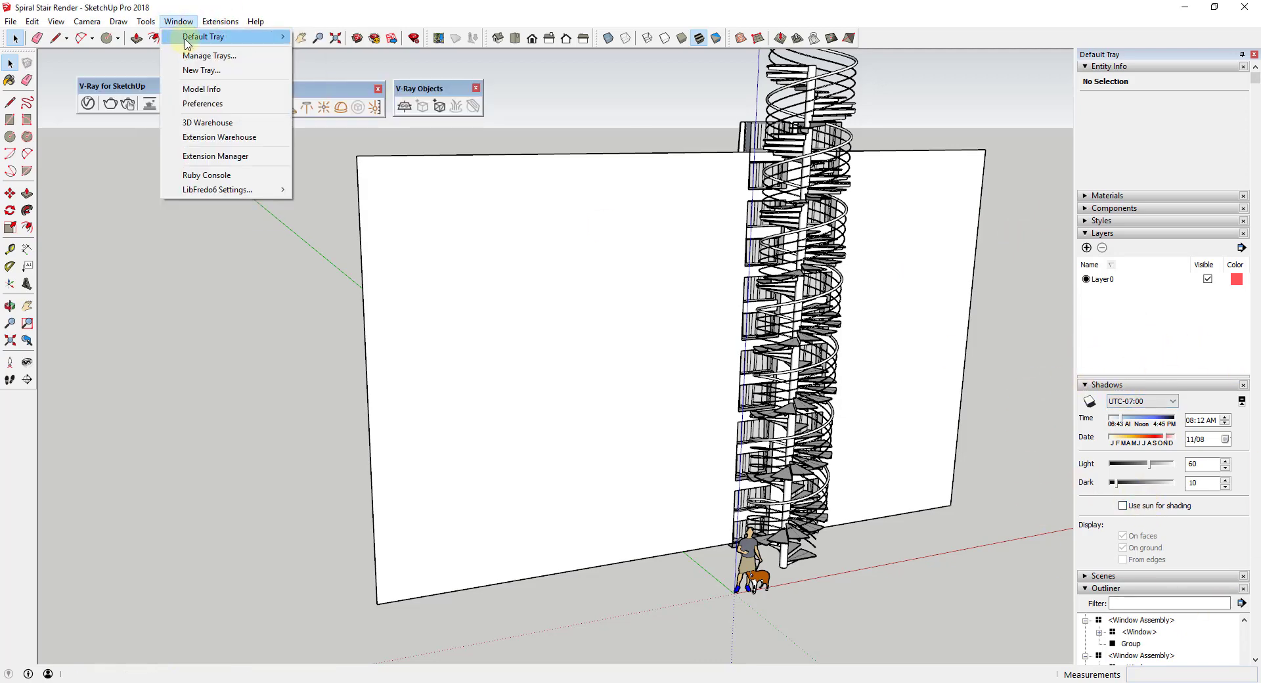
pyautogui.moveTo(189, 42)
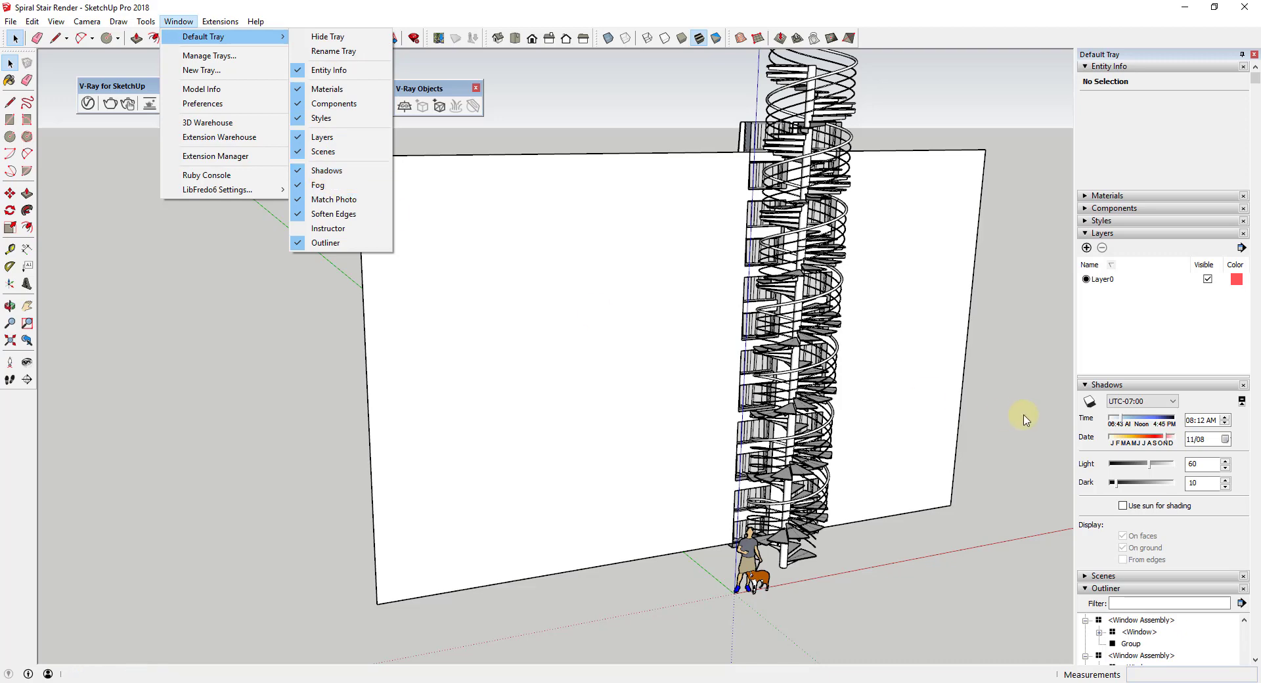
pyautogui.click(1035, 326)
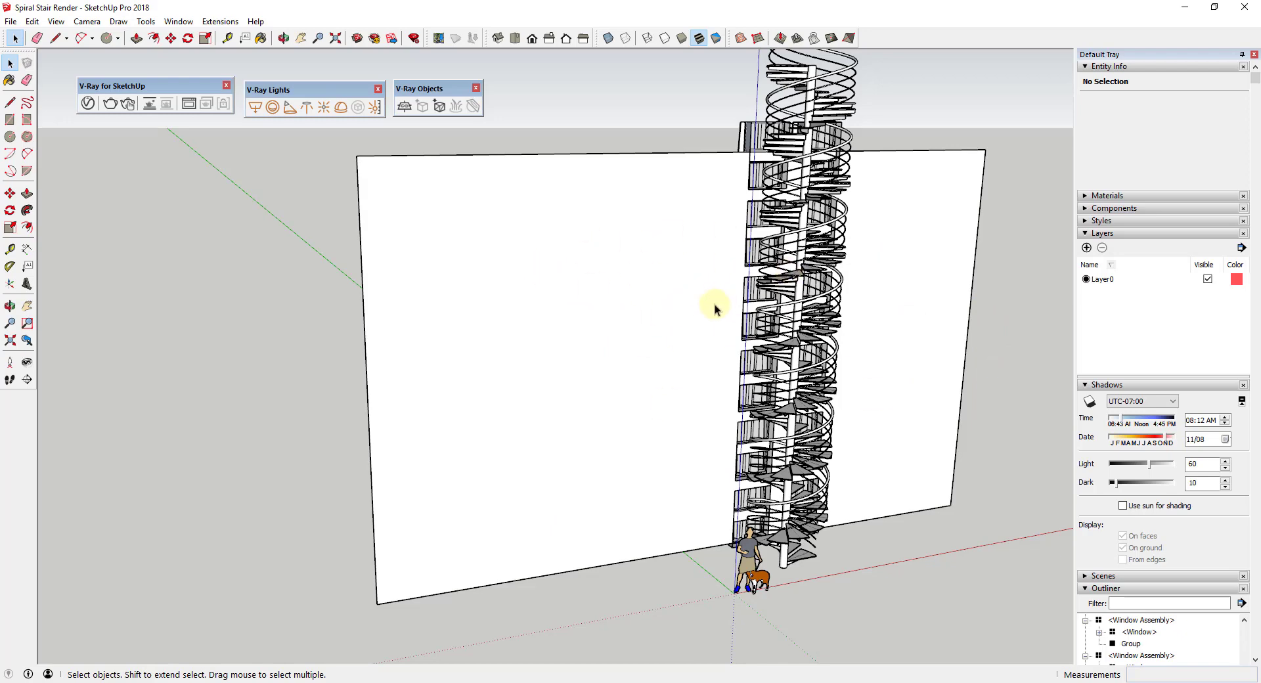
# Turn on the model's shadows and set the shadow time to 08:37 AM
pyautogui.click(1089, 402)
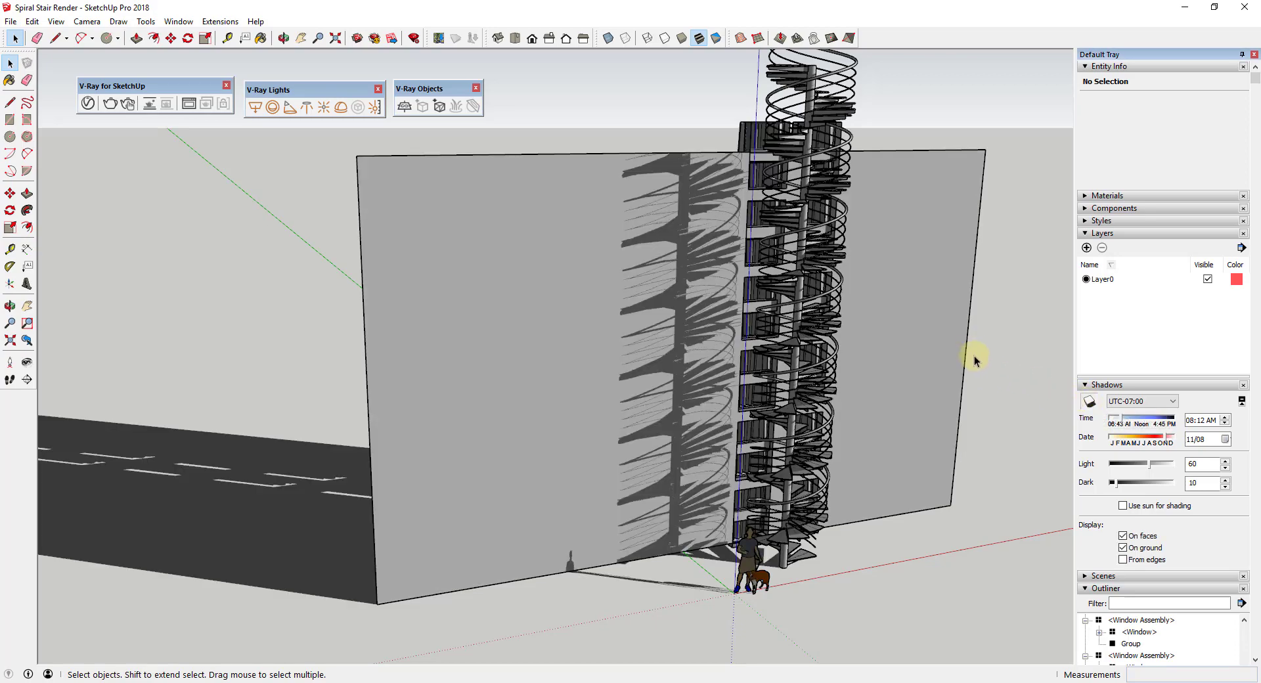
pyautogui.moveTo(904, 352); pyautogui.dragTo(831, 329, button='middle')
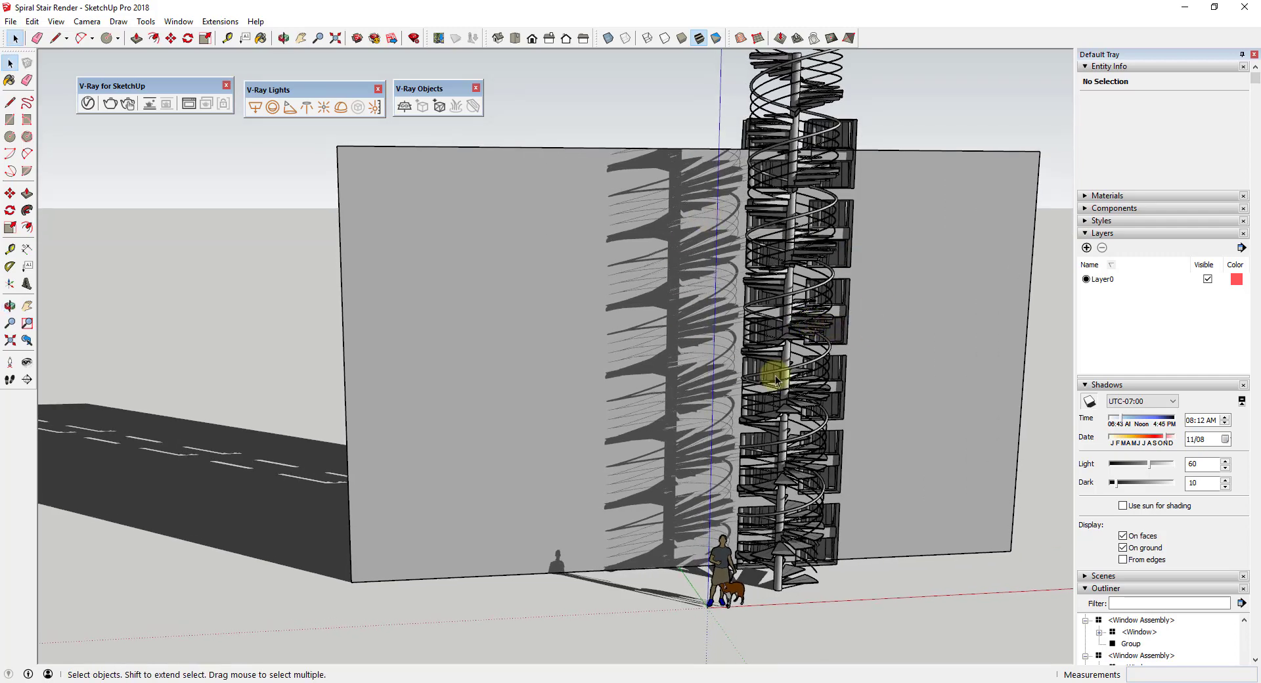
pyautogui.moveTo(1122, 422)
pyautogui.mouseDown()
pyautogui.moveTo(1111, 424)
pyautogui.moveTo(1123, 428)
pyautogui.mouseUp()
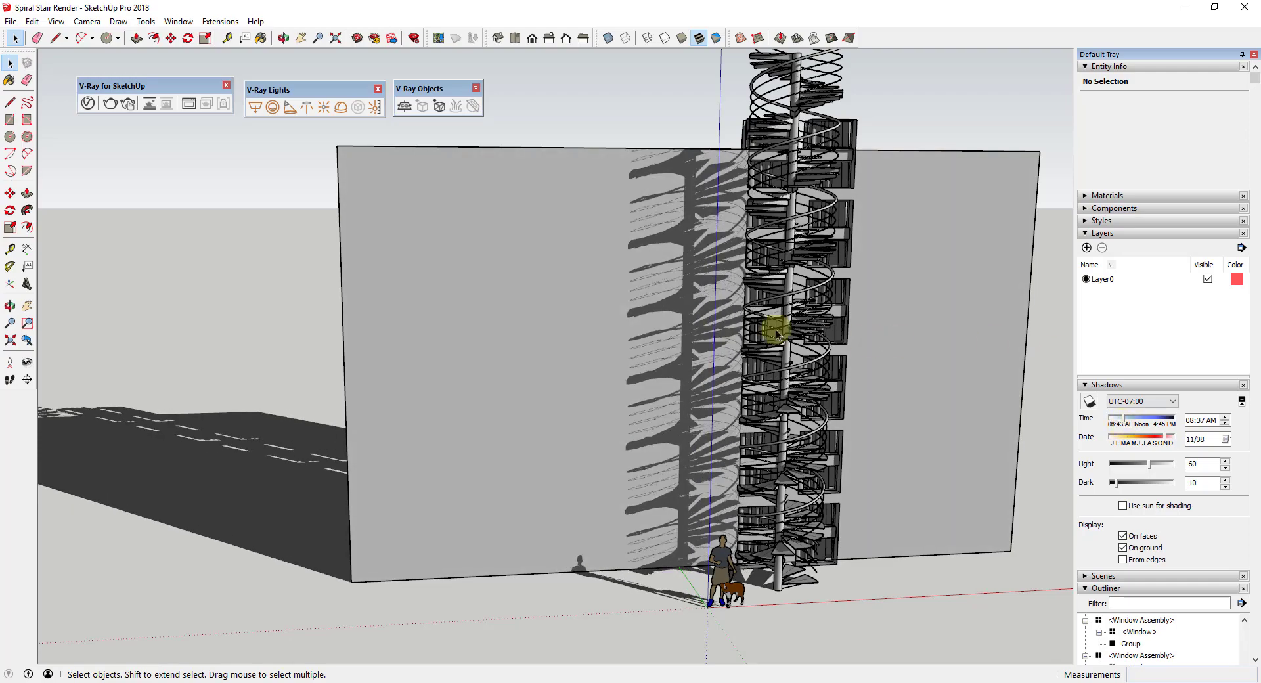
pyautogui.moveTo(777, 332); pyautogui.dragTo(773, 295, button='middle')
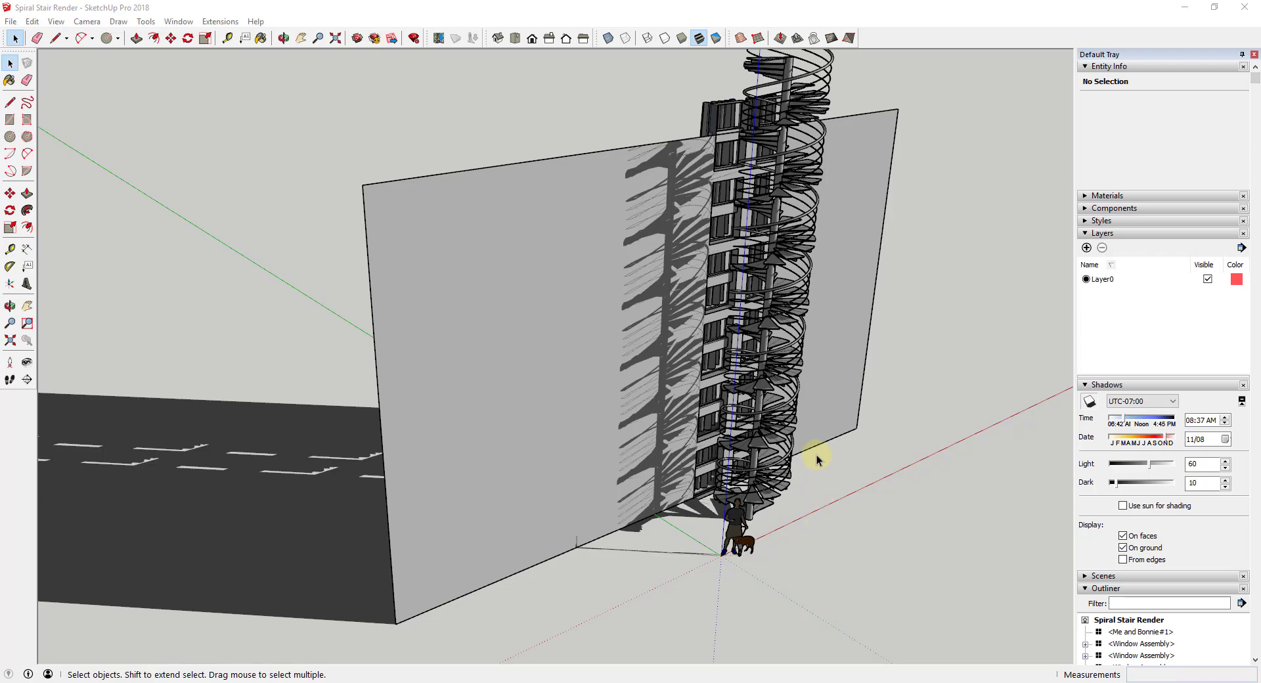
# Try rotating the wall and staircase about the vertical axis and shifting the shadow settings to 11/04 at 08:36 AM
pyautogui.moveTo(817, 459); pyautogui.dragTo(731, 169, button='middle')
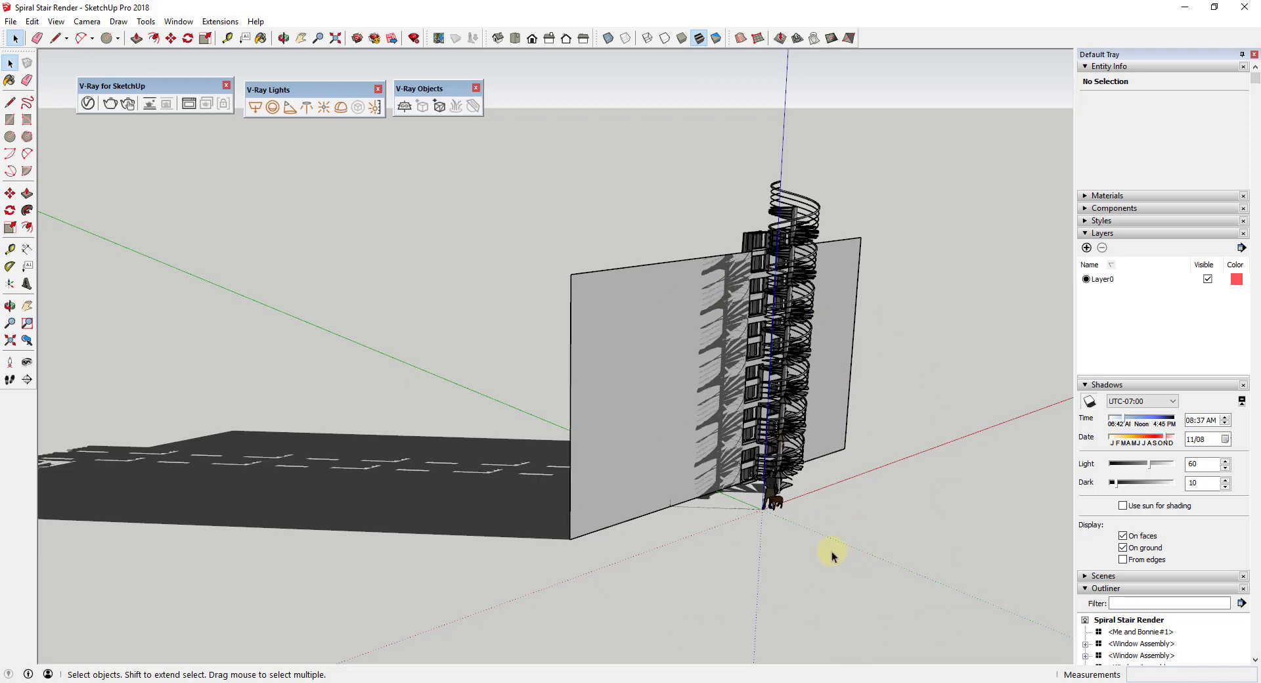
pyautogui.moveTo(816, 538); pyautogui.dragTo(690, 328)
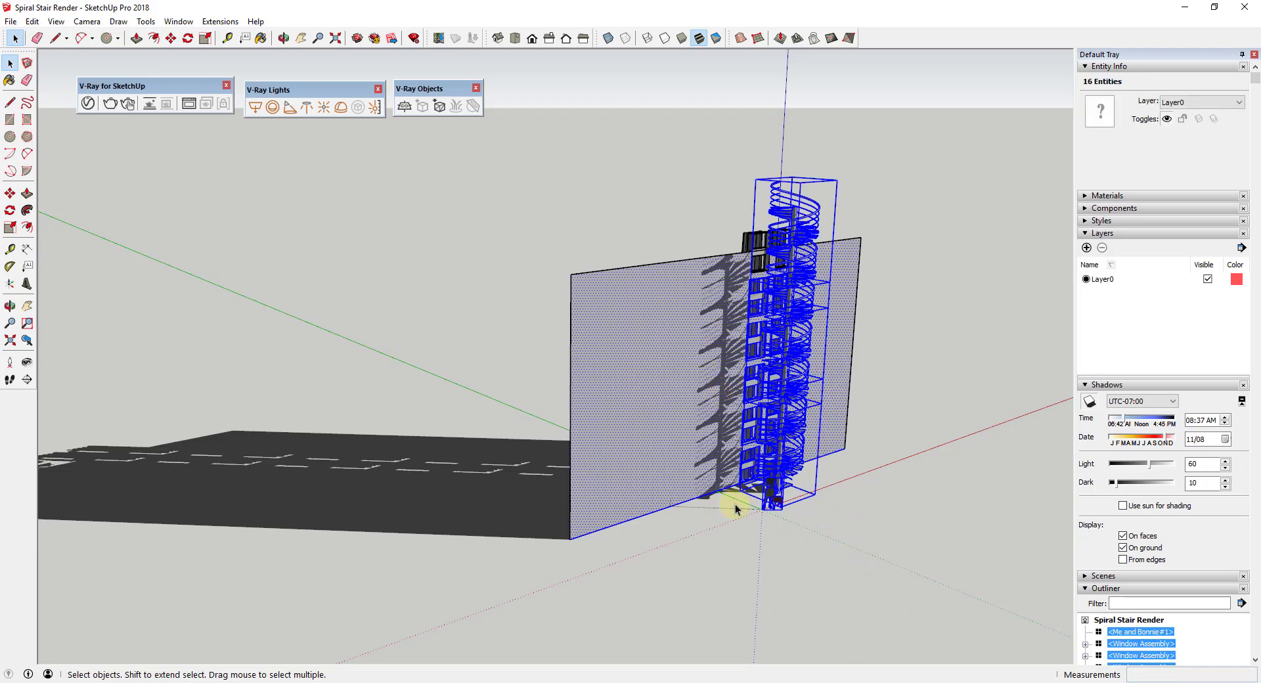
pyautogui.press('q')
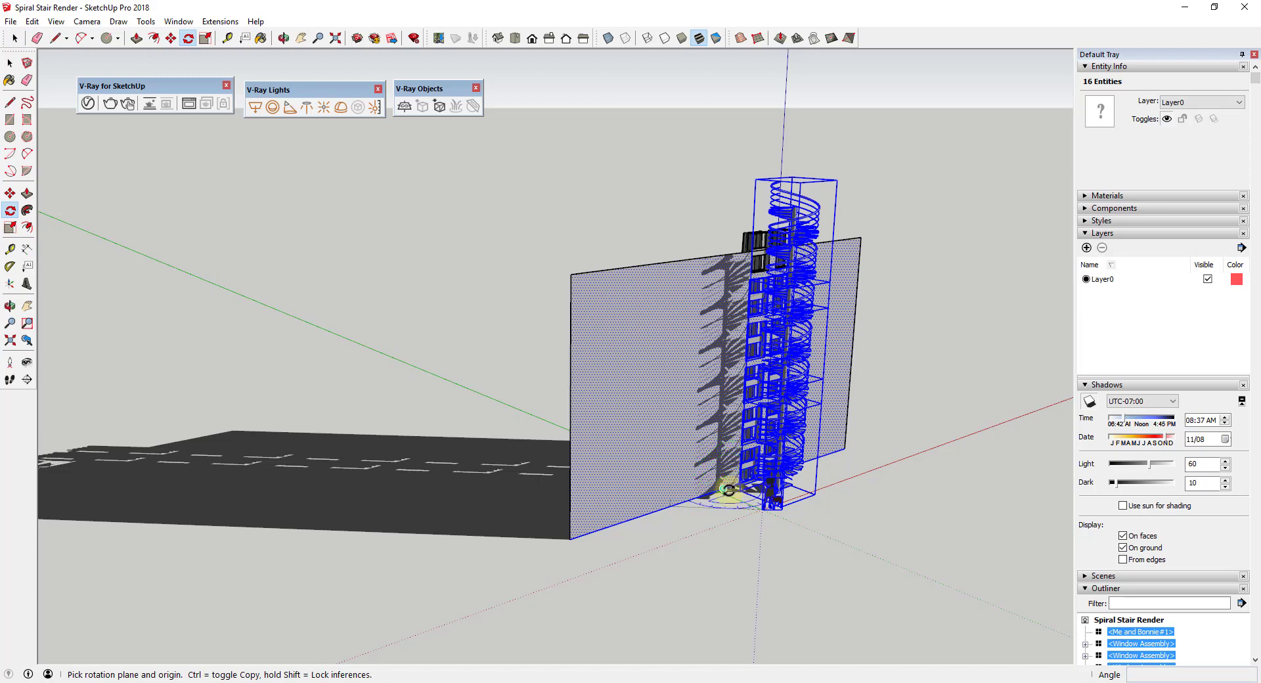
pyautogui.click(723, 488)
pyautogui.click(741, 595)
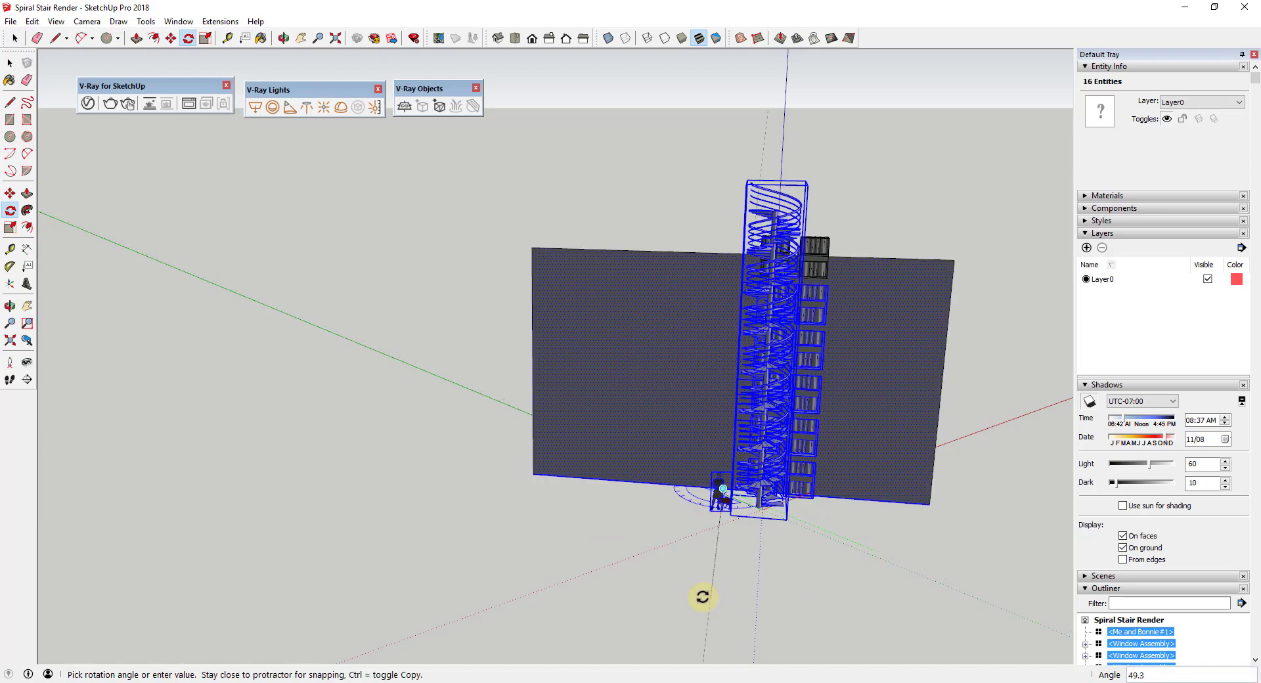
pyautogui.click(565, 546)
pyautogui.press('space')
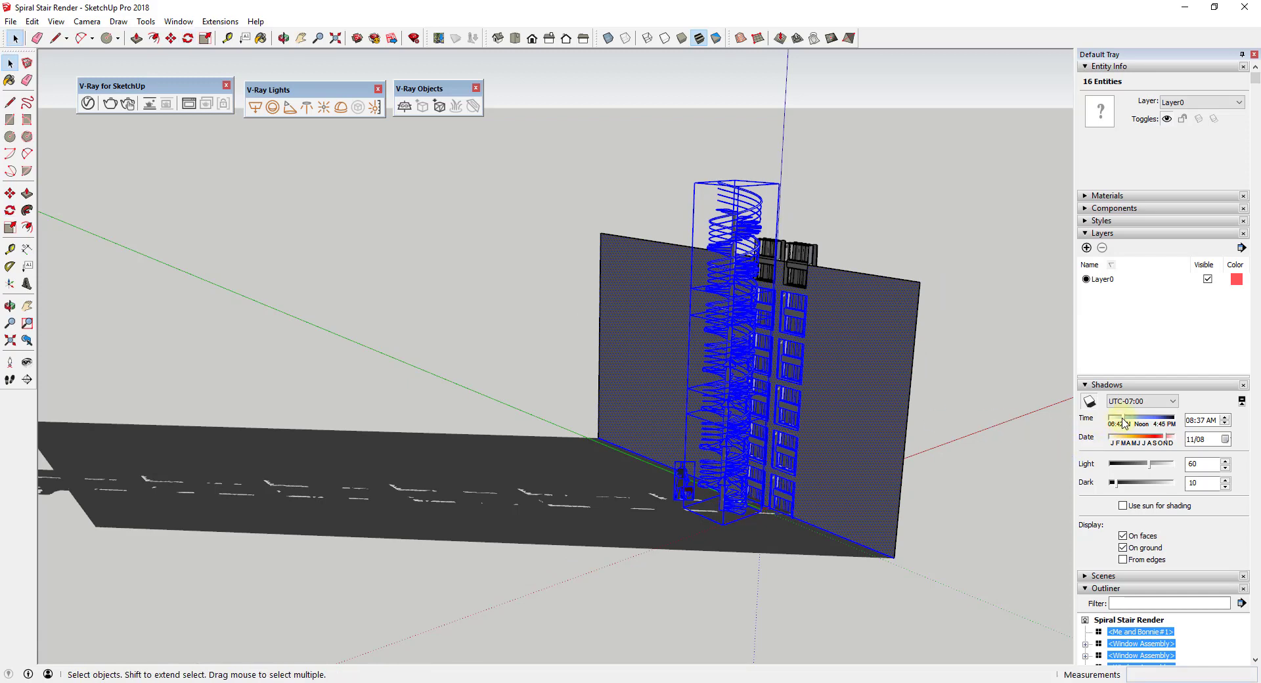
pyautogui.moveTo(1124, 421); pyautogui.dragTo(1164, 442)
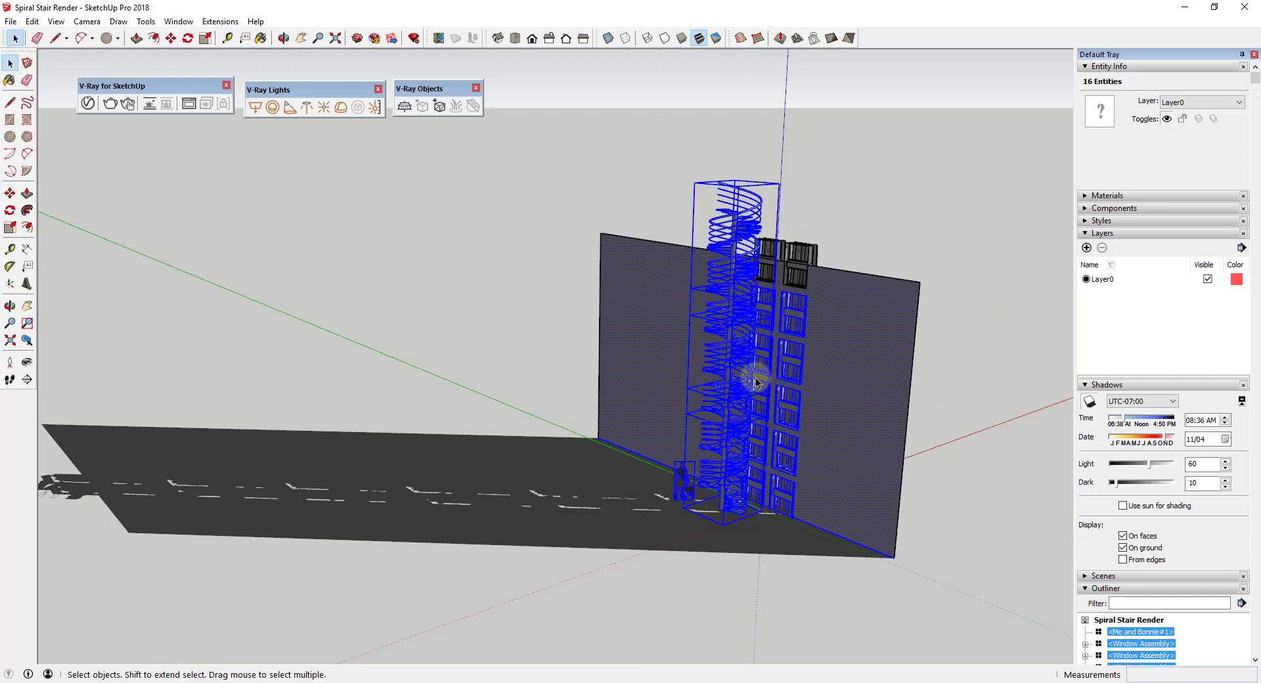
pyautogui.moveTo(755, 380); pyautogui.dragTo(672, 308, button='middle')
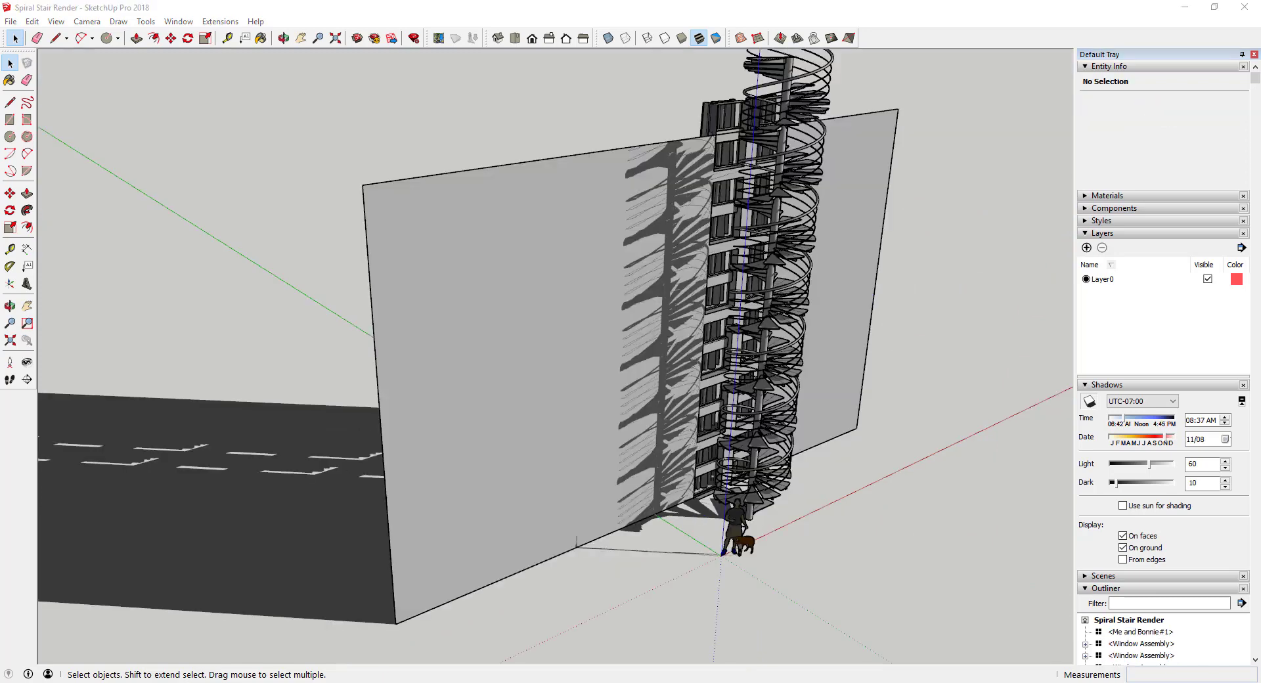
# Start a V-Ray interactive render and frame the staircase and its wall shadow from the front, close up
pyautogui.click(229, 214)
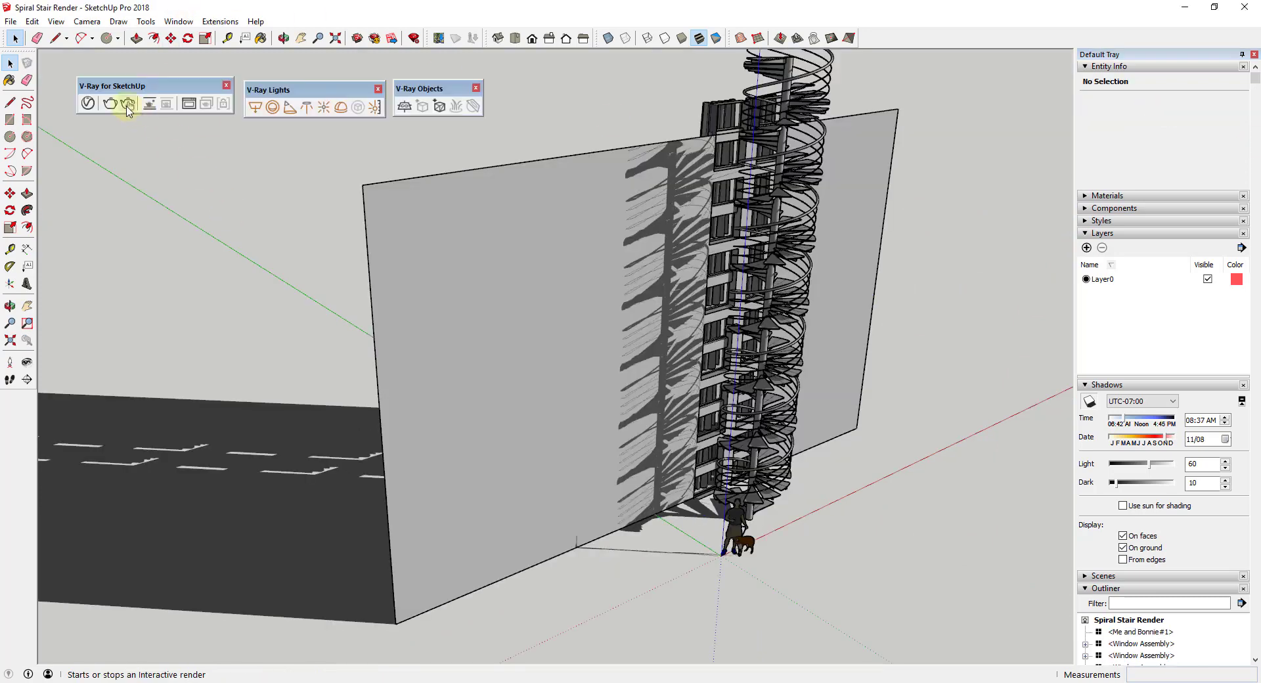
pyautogui.click(134, 107)
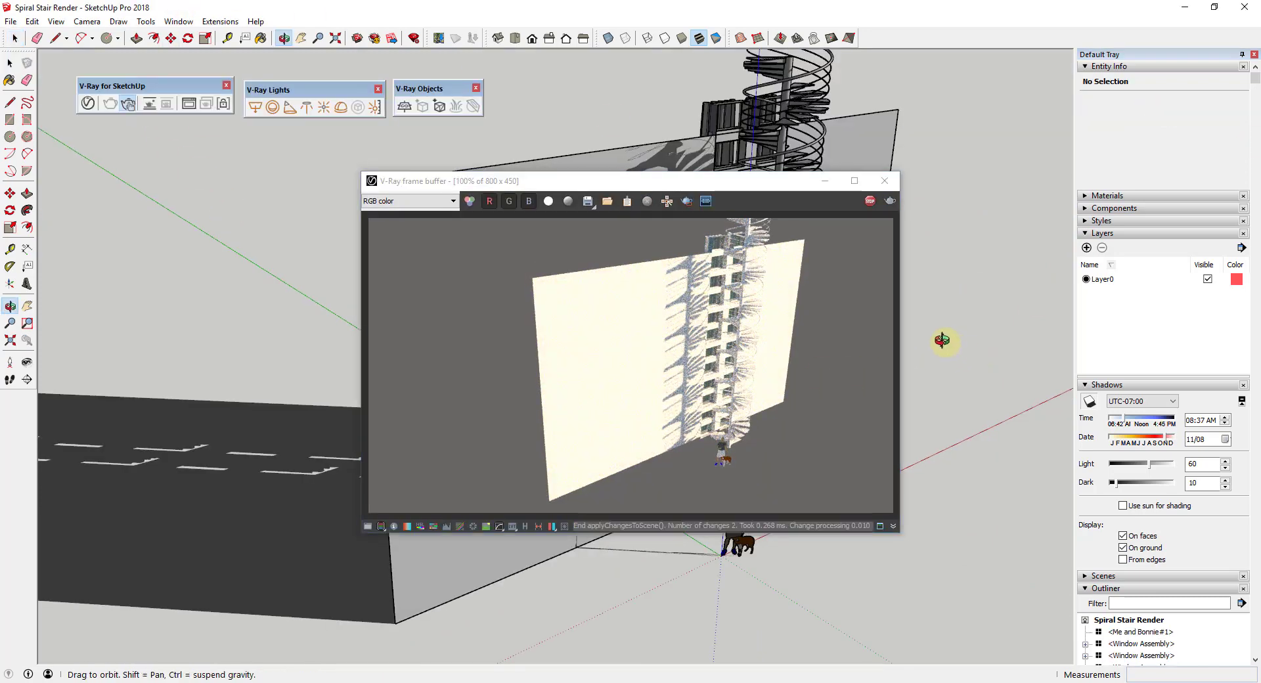
pyautogui.moveTo(861, 340)
pyautogui.mouseDown(button='middle')
pyautogui.moveTo(876, 310)
pyautogui.moveTo(754, 254)
pyautogui.mouseUp(button='middle')
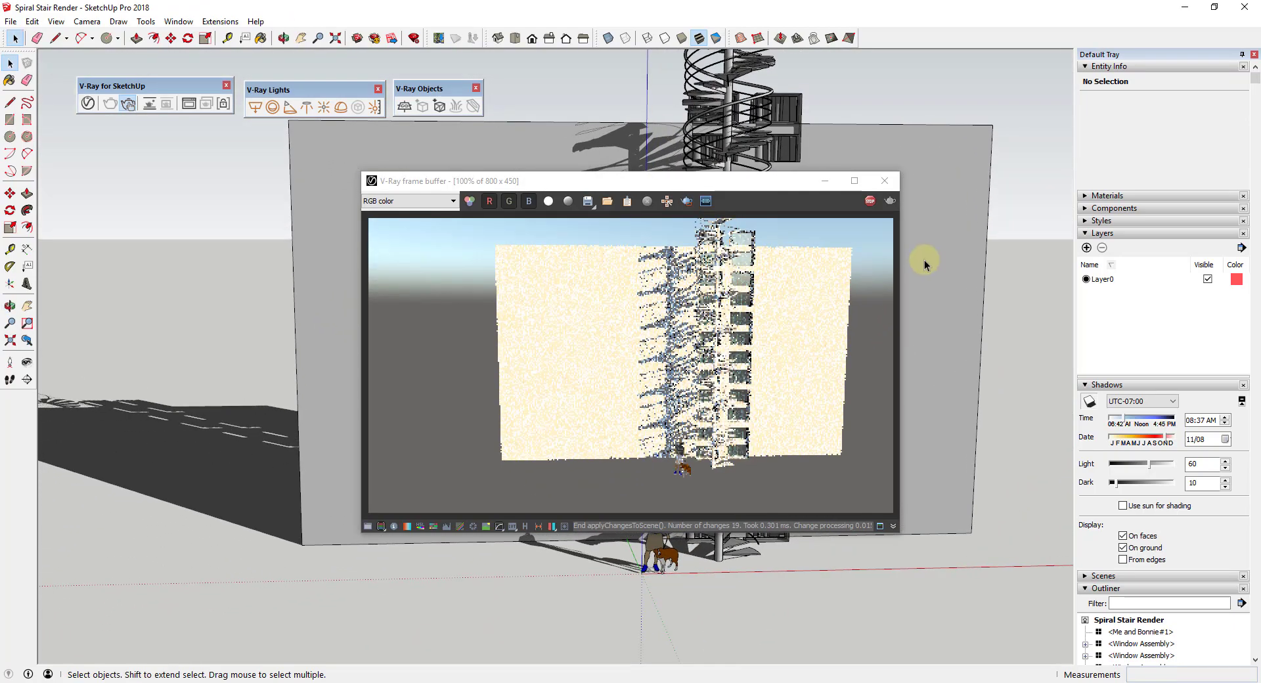
pyautogui.scroll(5, 917, 259)
pyautogui.scroll(2, 492, 324)
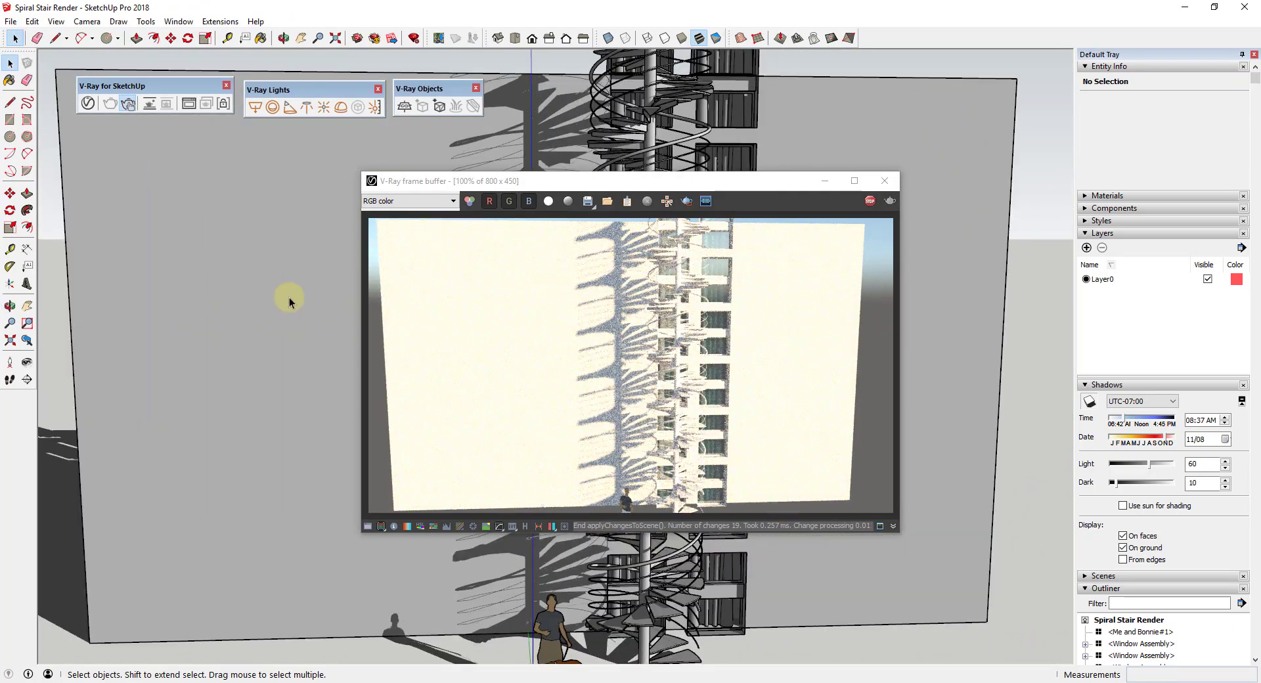
pyautogui.scroll(2, 518, 361)
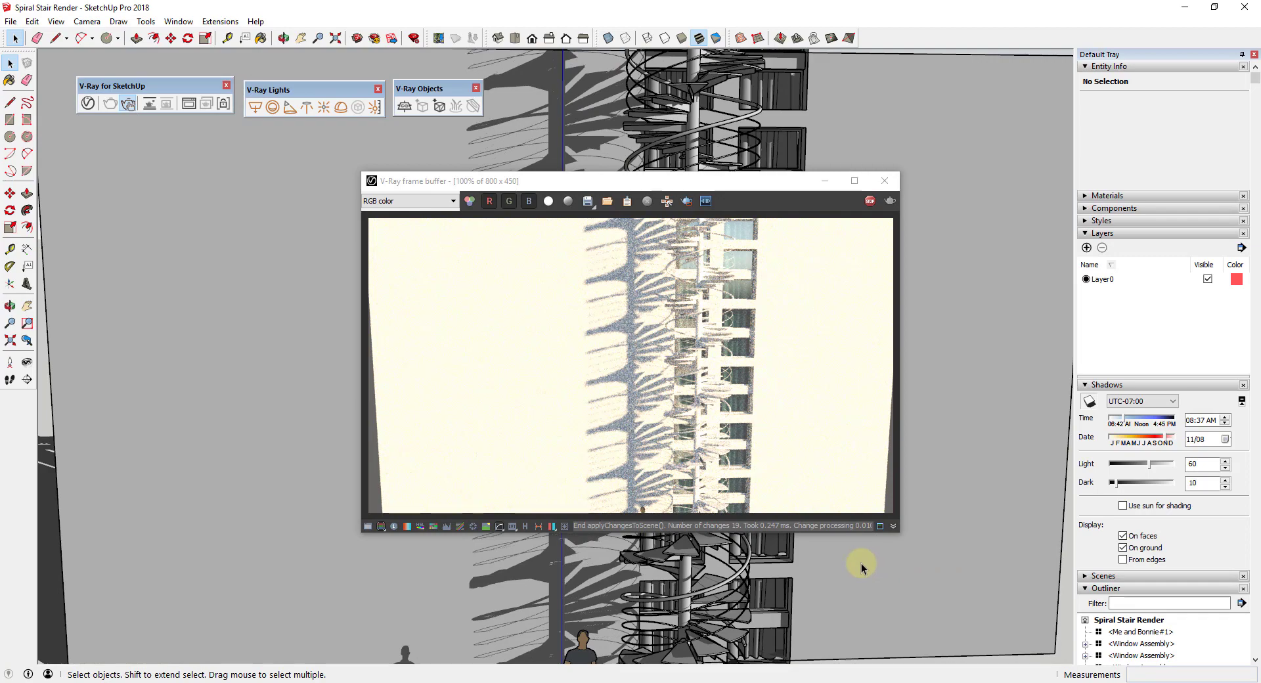
# Fine-tune the framing of the rendered staircase, and stop the interactive render with its frame buffer minimized
pyautogui.scroll(1, 890, 343)
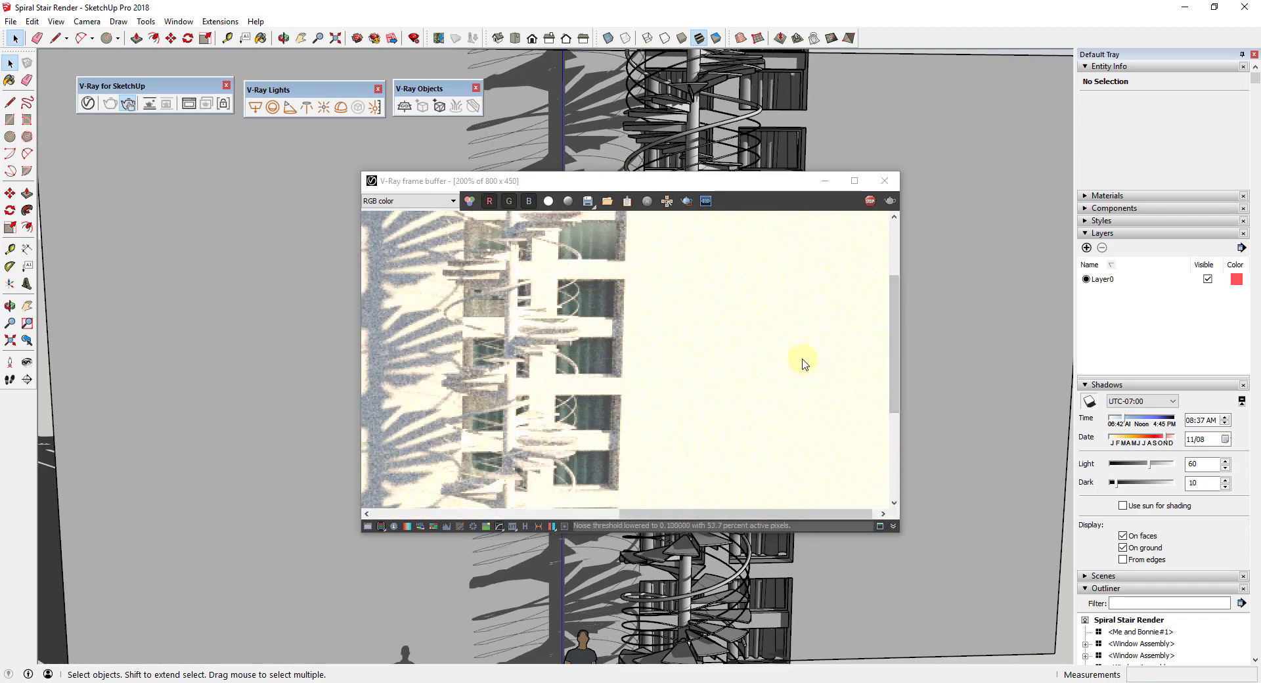
pyautogui.scroll(-1, 802, 360)
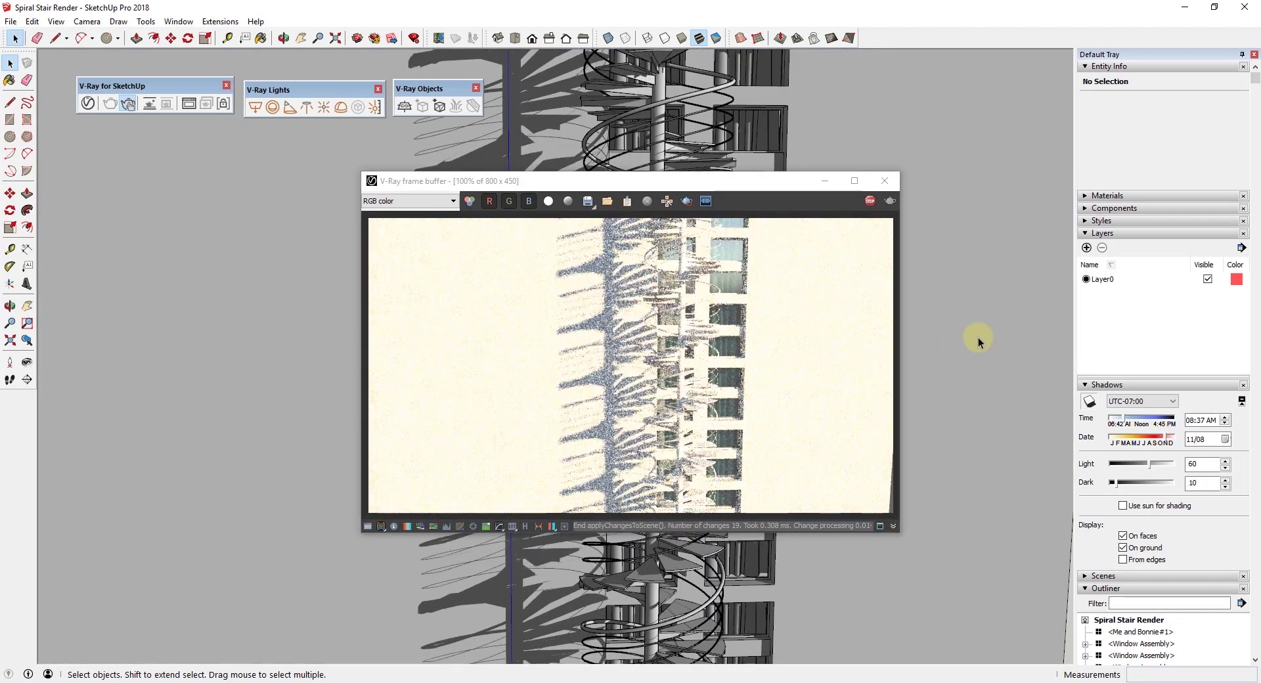
pyautogui.moveTo(978, 337); pyautogui.dragTo(1006, 340, button='middle')
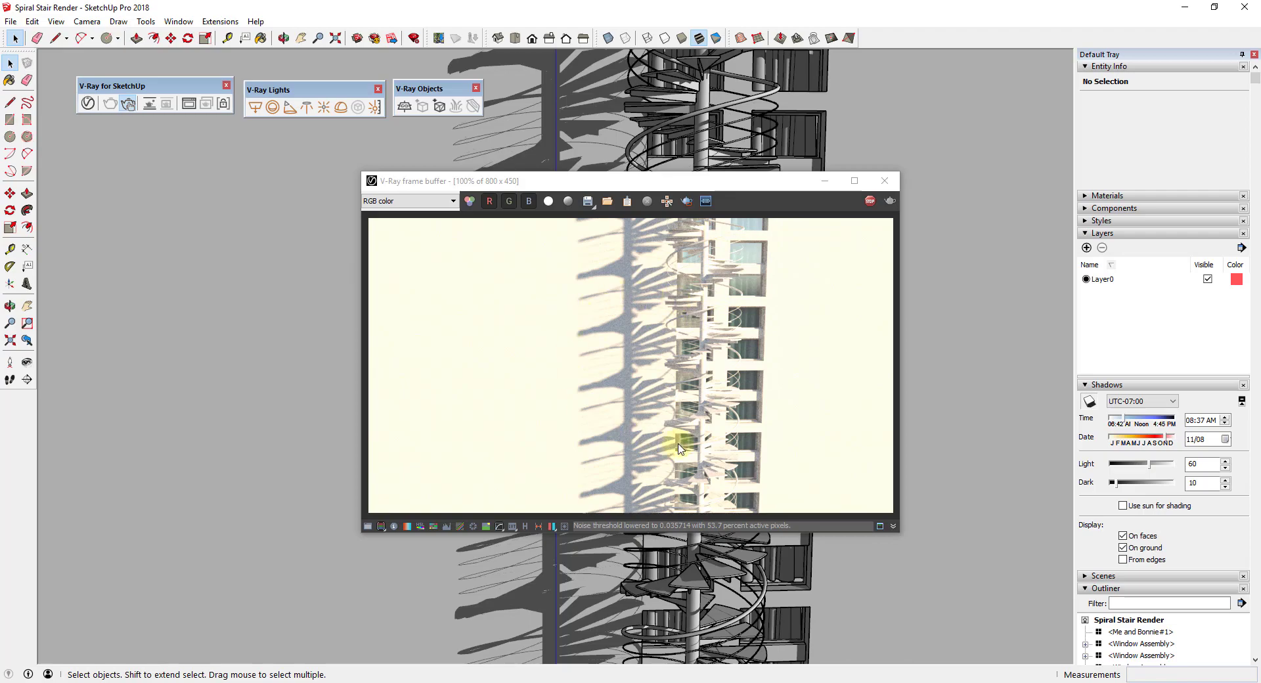
pyautogui.click(693, 348)
pyautogui.moveTo(994, 342); pyautogui.dragTo(956, 334, button='middle')
pyautogui.click(869, 201)
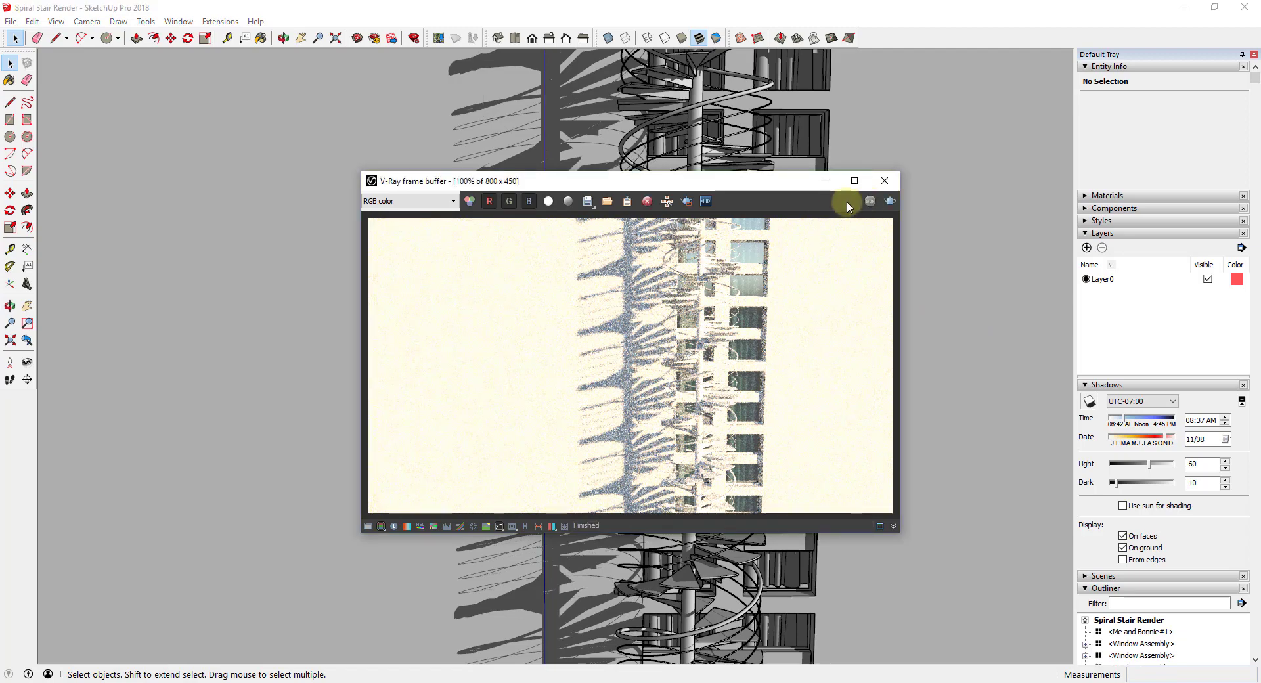
pyautogui.click(825, 181)
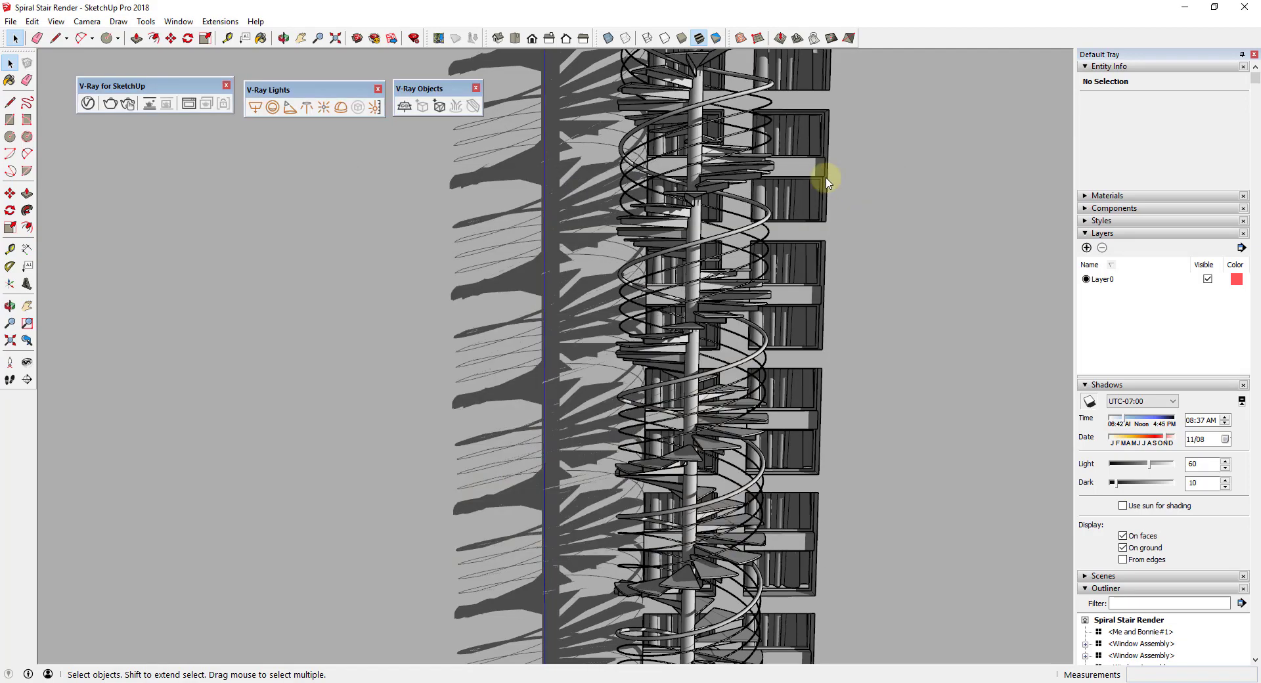
# Select the large wall face behind the spiral staircase and turn off the model's shadows
pyautogui.click(439, 236)
pyautogui.click(924, 396)
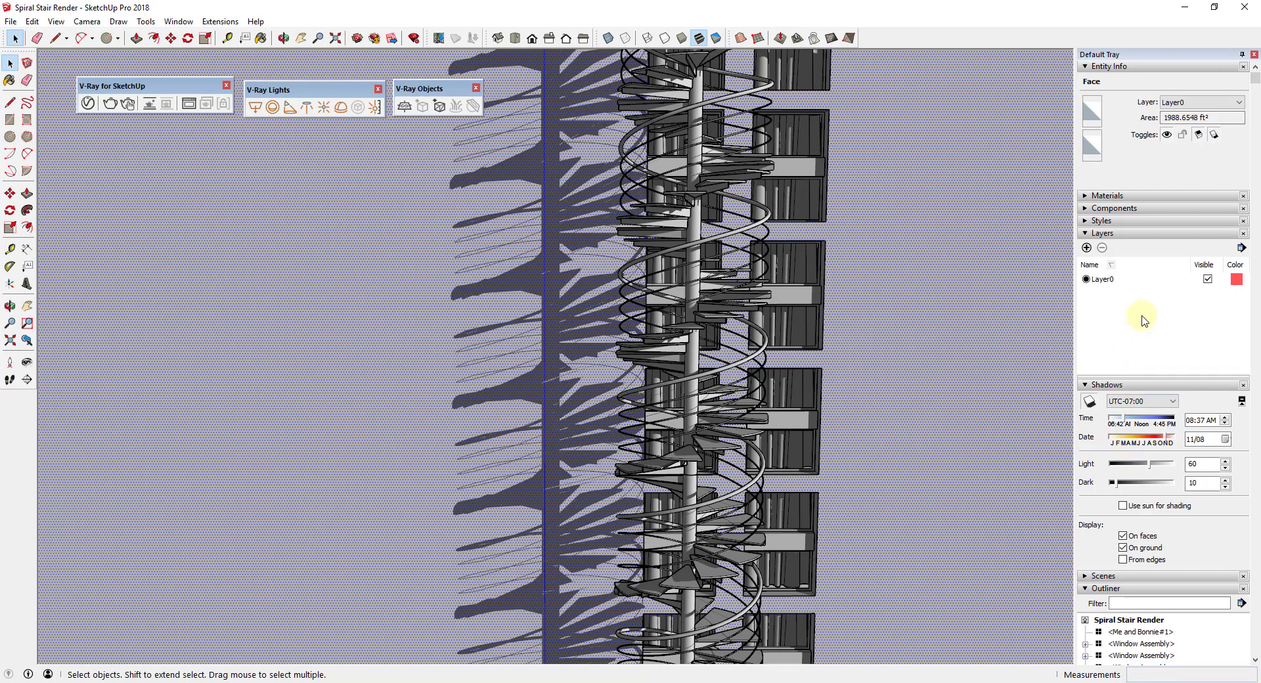
pyautogui.click(1088, 400)
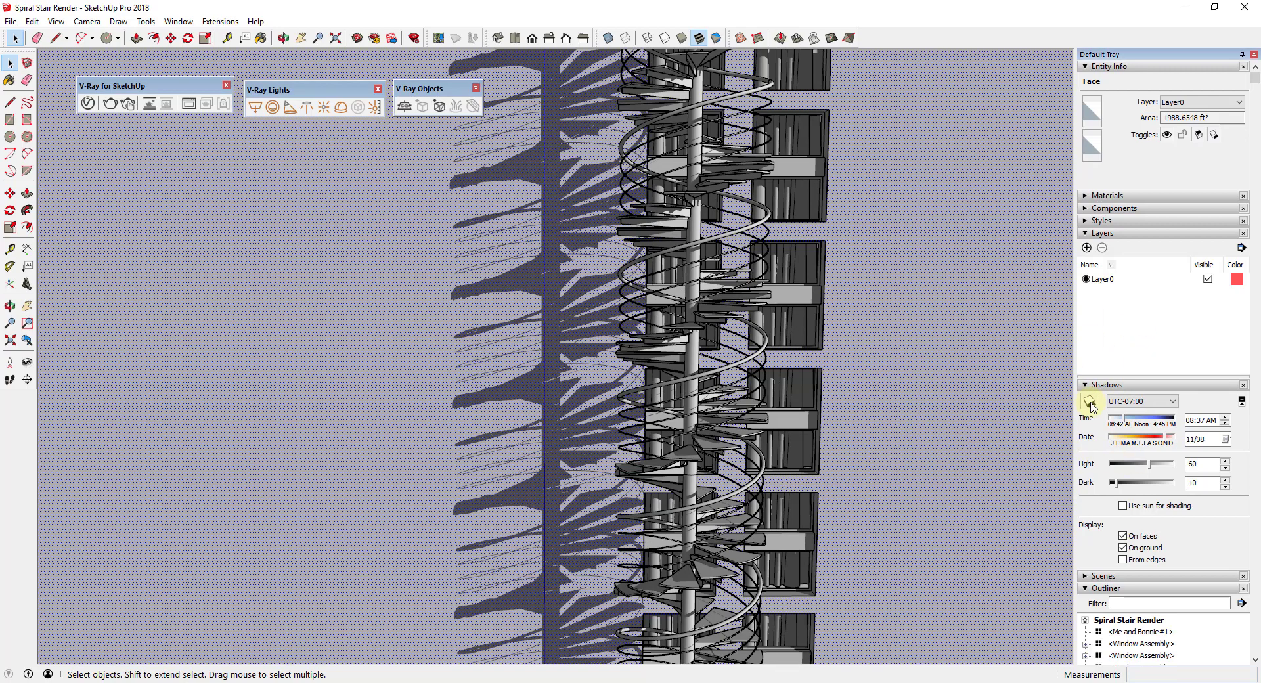
pyautogui.moveTo(910, 358); pyautogui.dragTo(936, 337, button='middle')
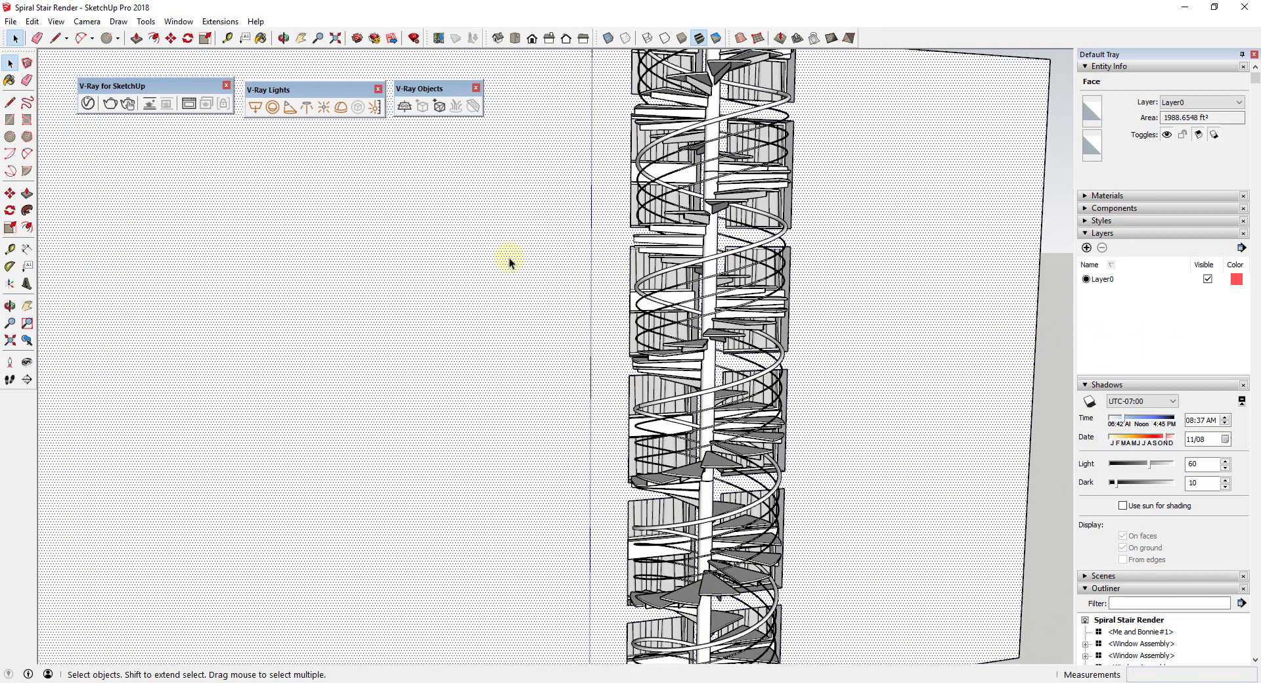
# Open the V-Ray material library and show the Concrete category with enlarged preview thumbnails
pyautogui.click(88, 103)
pyautogui.click(530, 361)
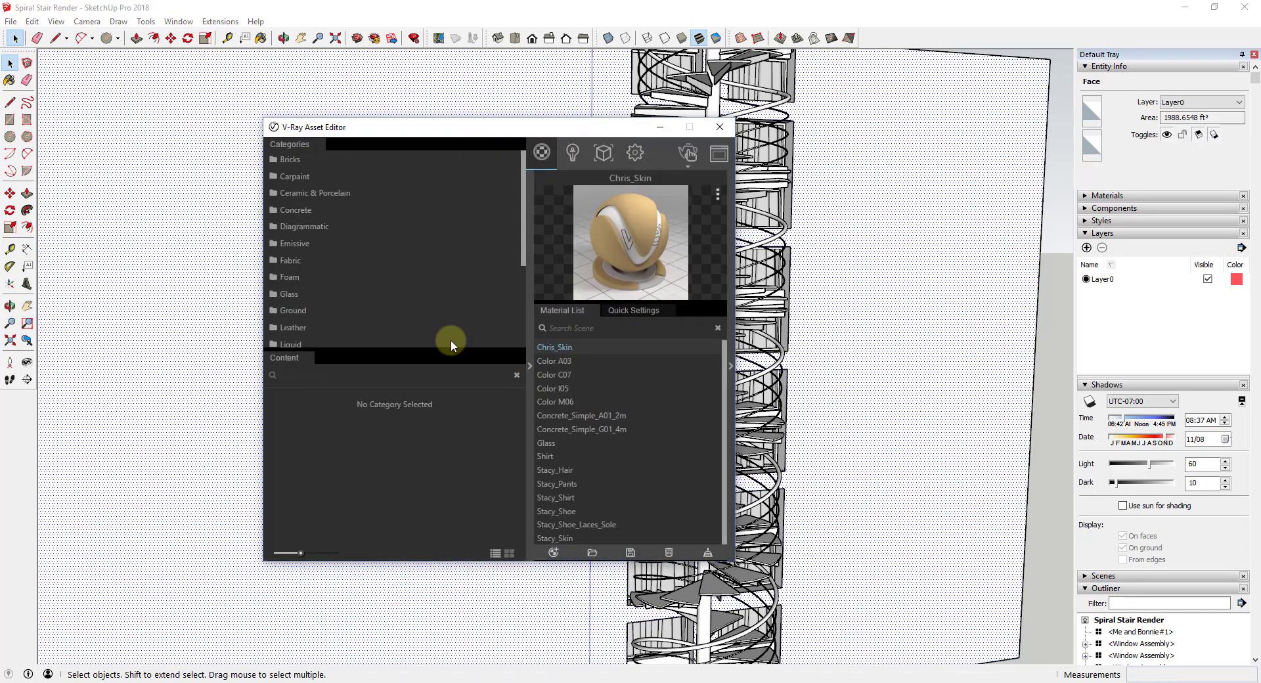
pyautogui.moveTo(556, 128); pyautogui.dragTo(589, 142)
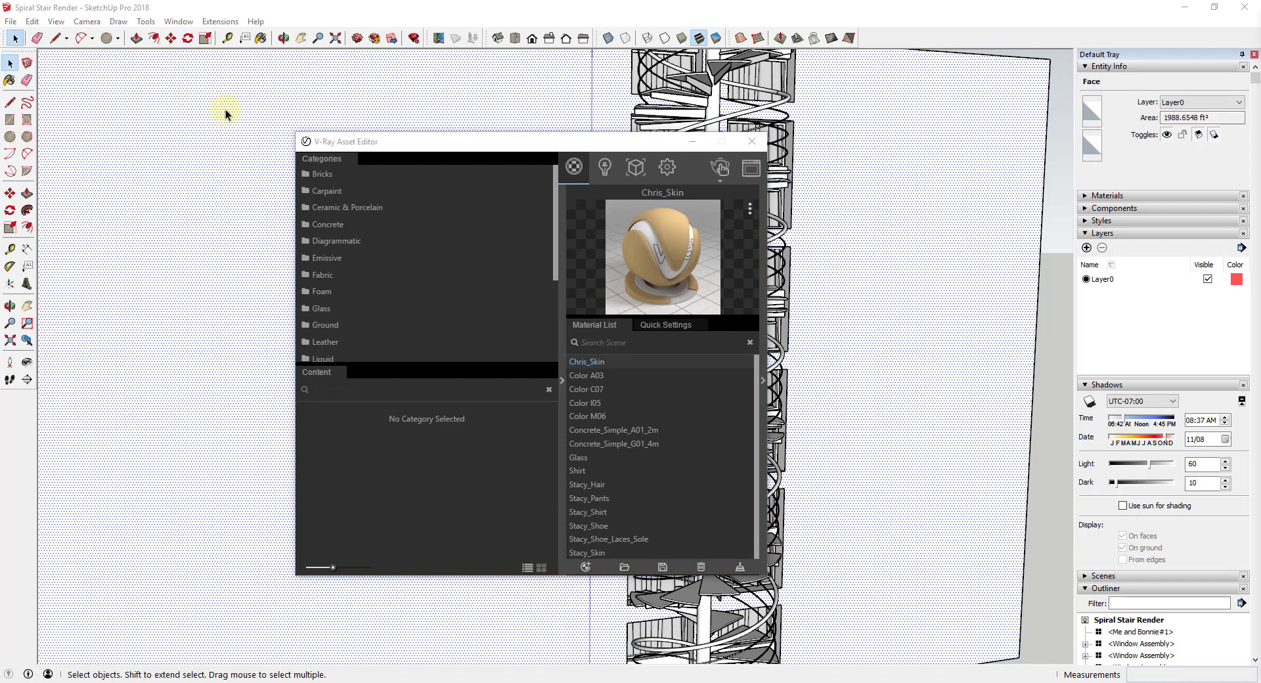
pyautogui.moveTo(1248, 124); pyautogui.dragTo(482, 2)
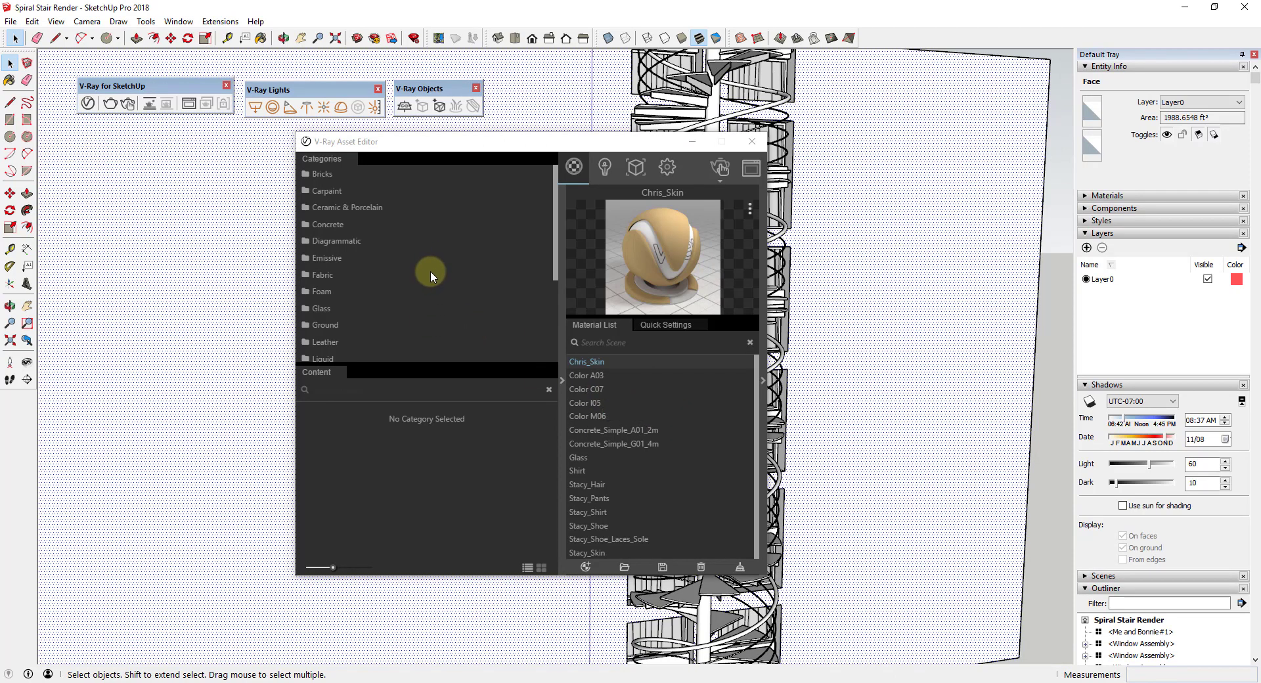
pyautogui.click(327, 226)
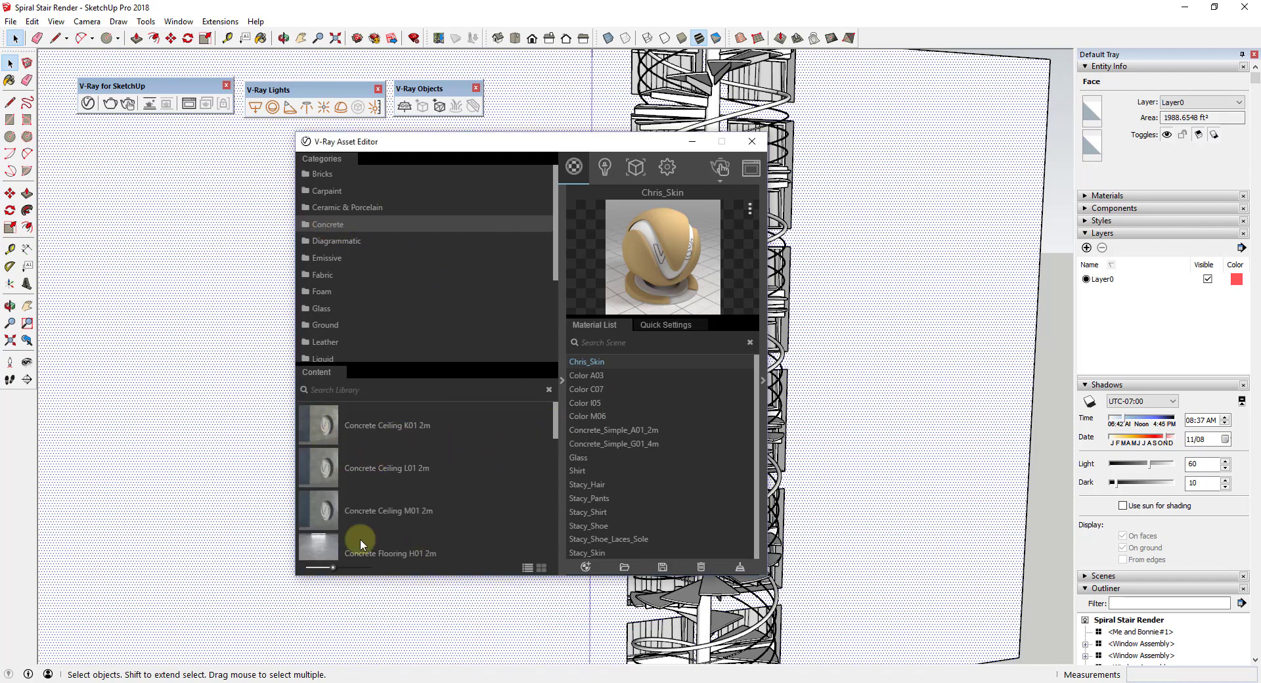
pyautogui.moveTo(333, 569); pyautogui.dragTo(376, 570)
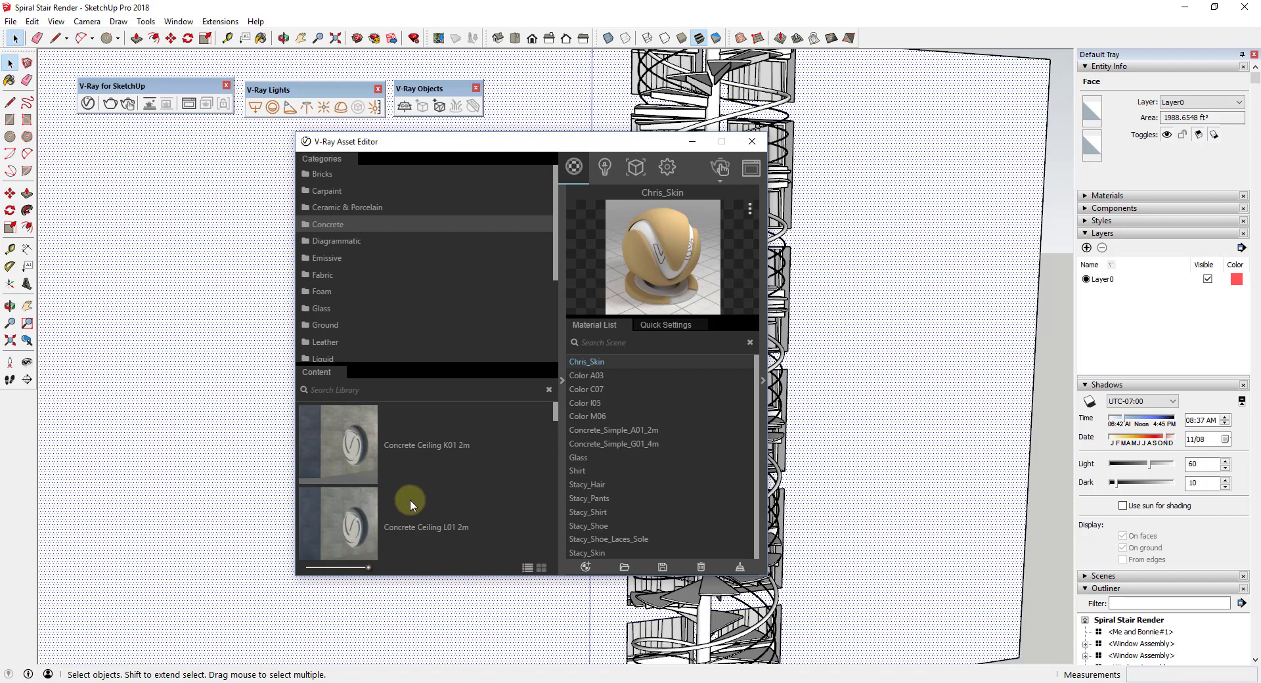
# Add the Concrete Simple G01 4m library material to the scene and apply it to the selected wall face
pyautogui.scroll(-10, 414, 501)
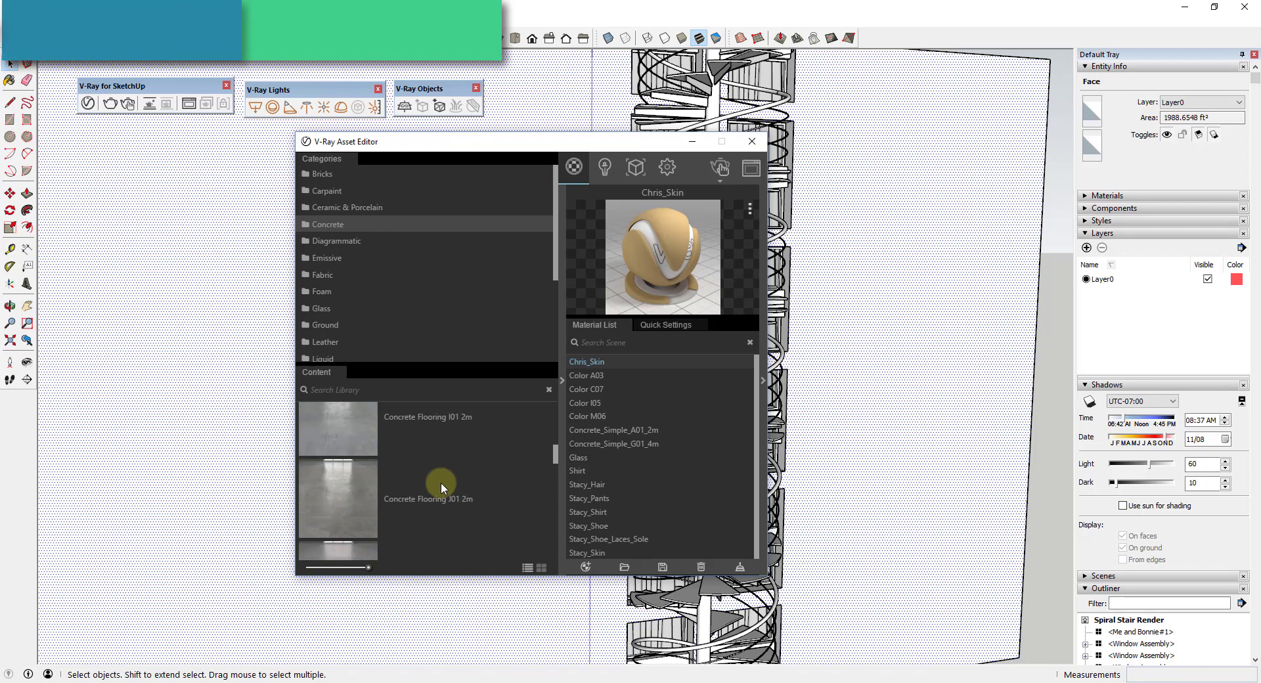
pyautogui.scroll(-10, 440, 482)
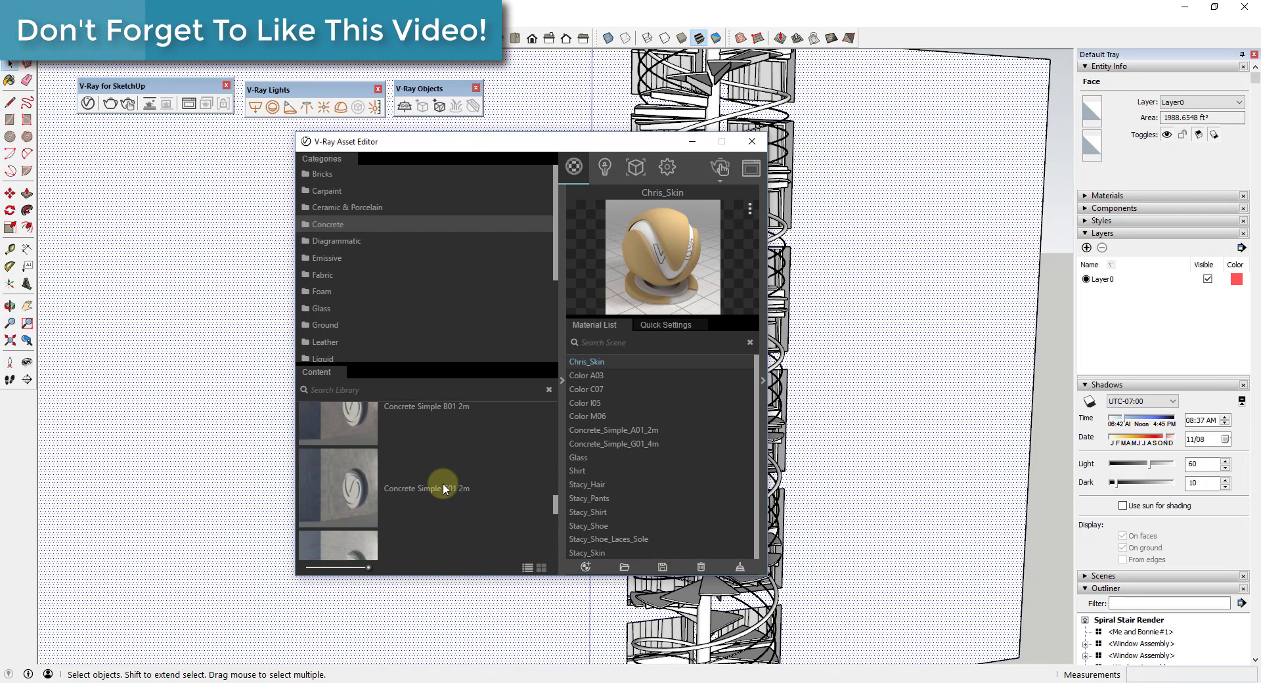
pyautogui.scroll(-10, 442, 487)
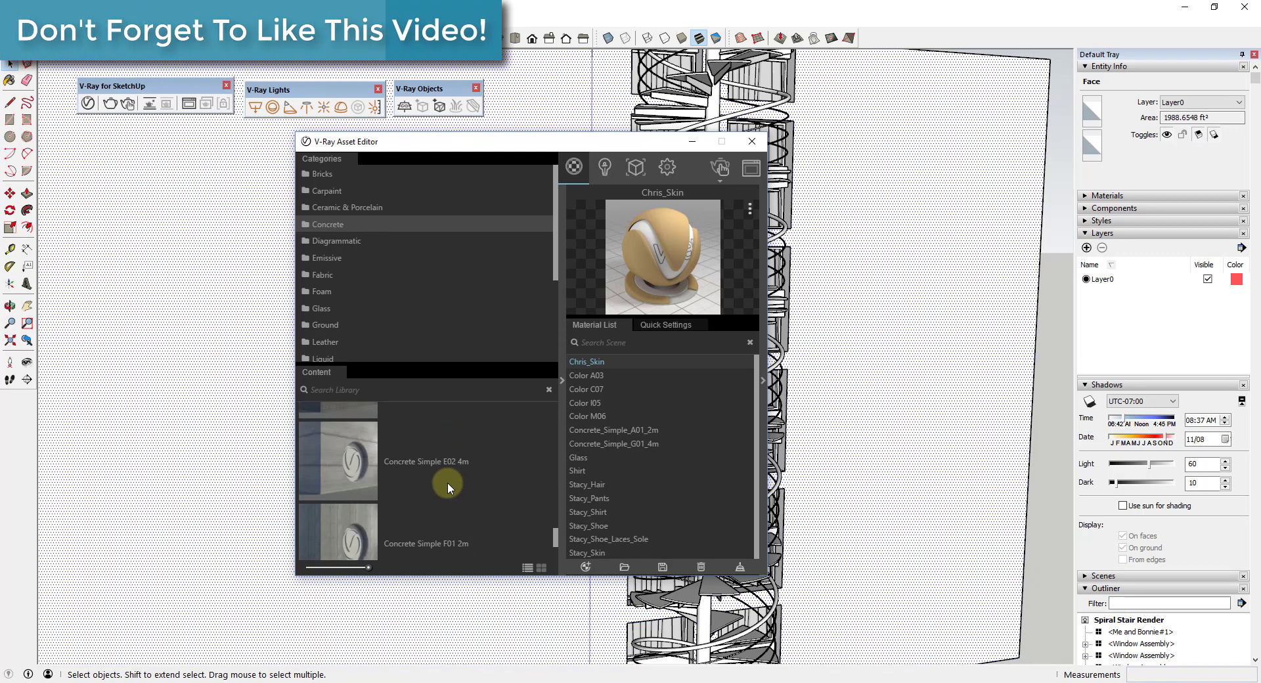
pyautogui.scroll(-3, 448, 482)
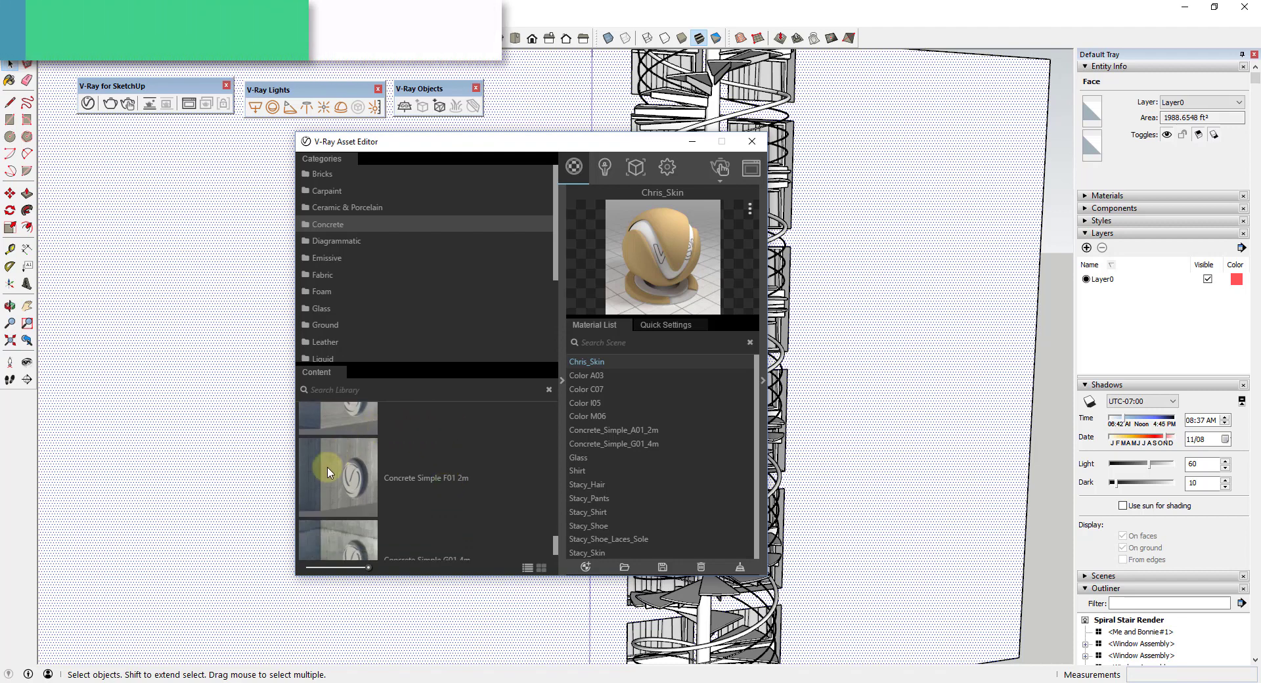
pyautogui.scroll(-2, 439, 471)
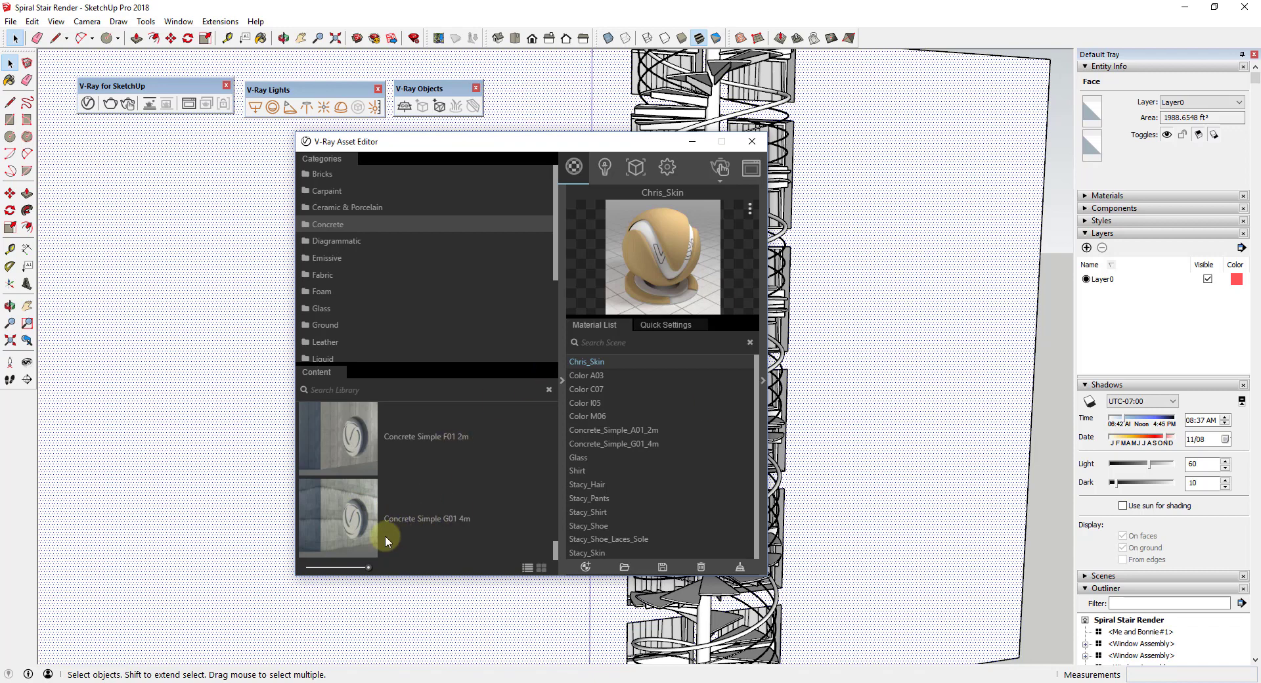
pyautogui.doubleClick(433, 523)
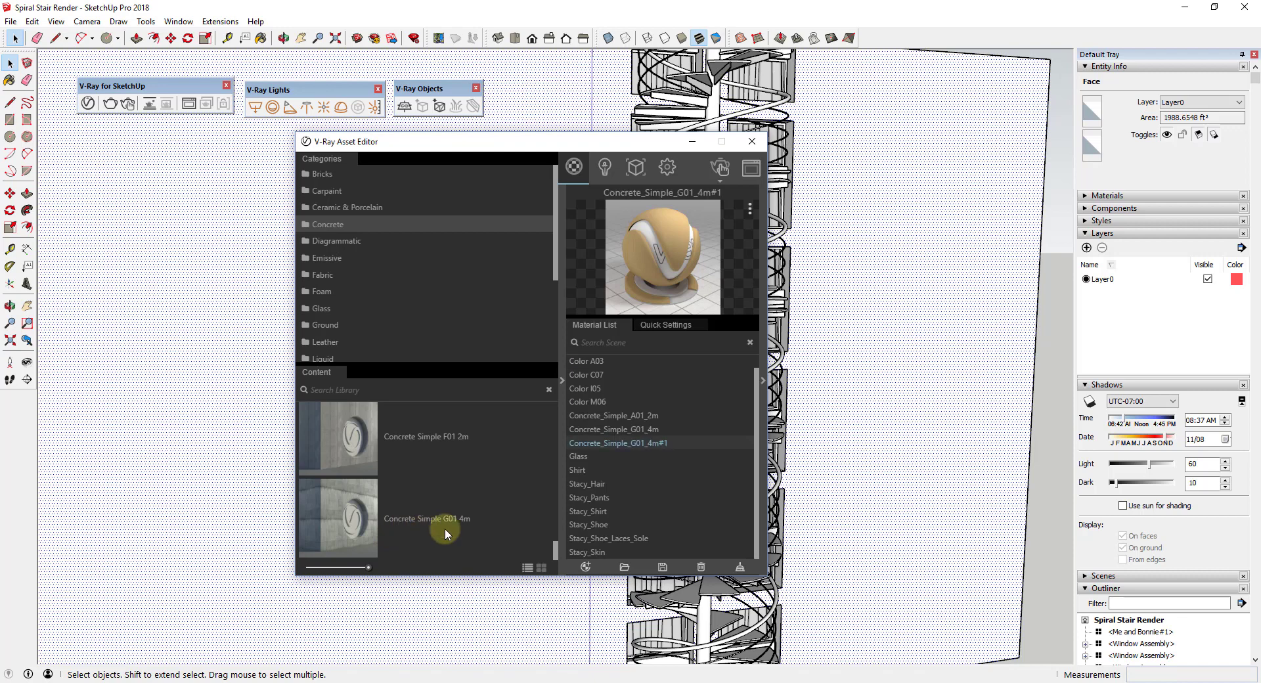
pyautogui.rightClick(640, 442)
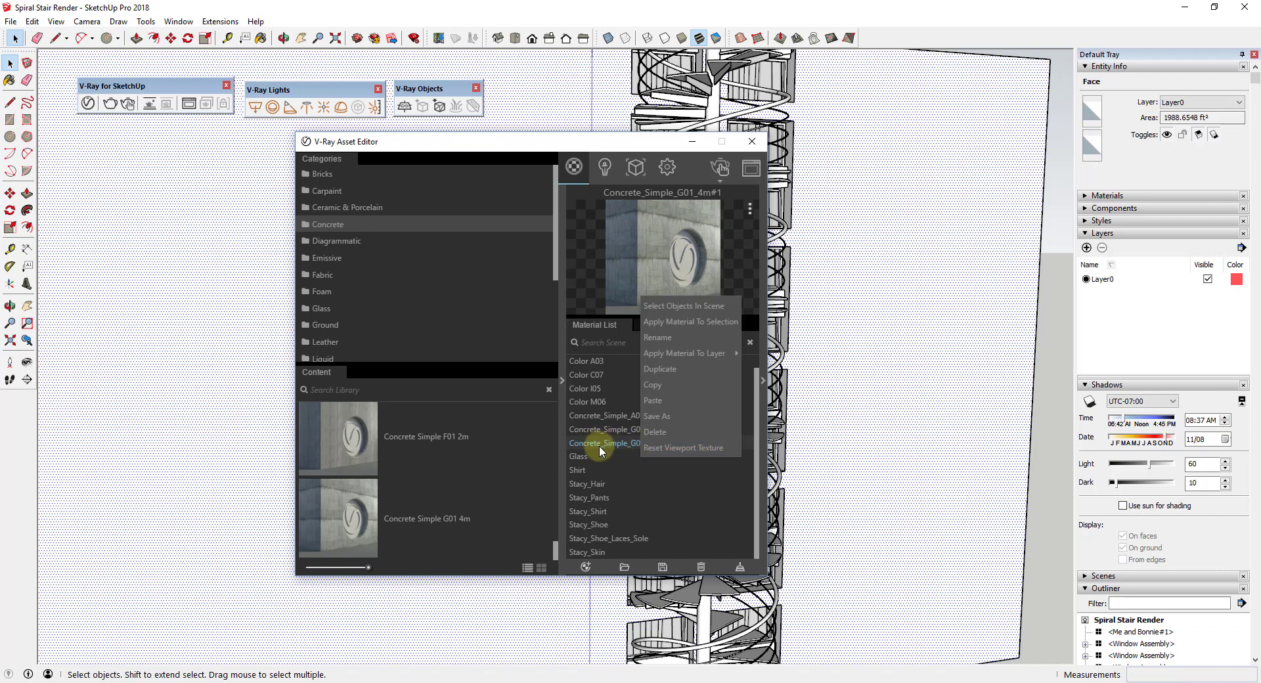
pyautogui.click(695, 322)
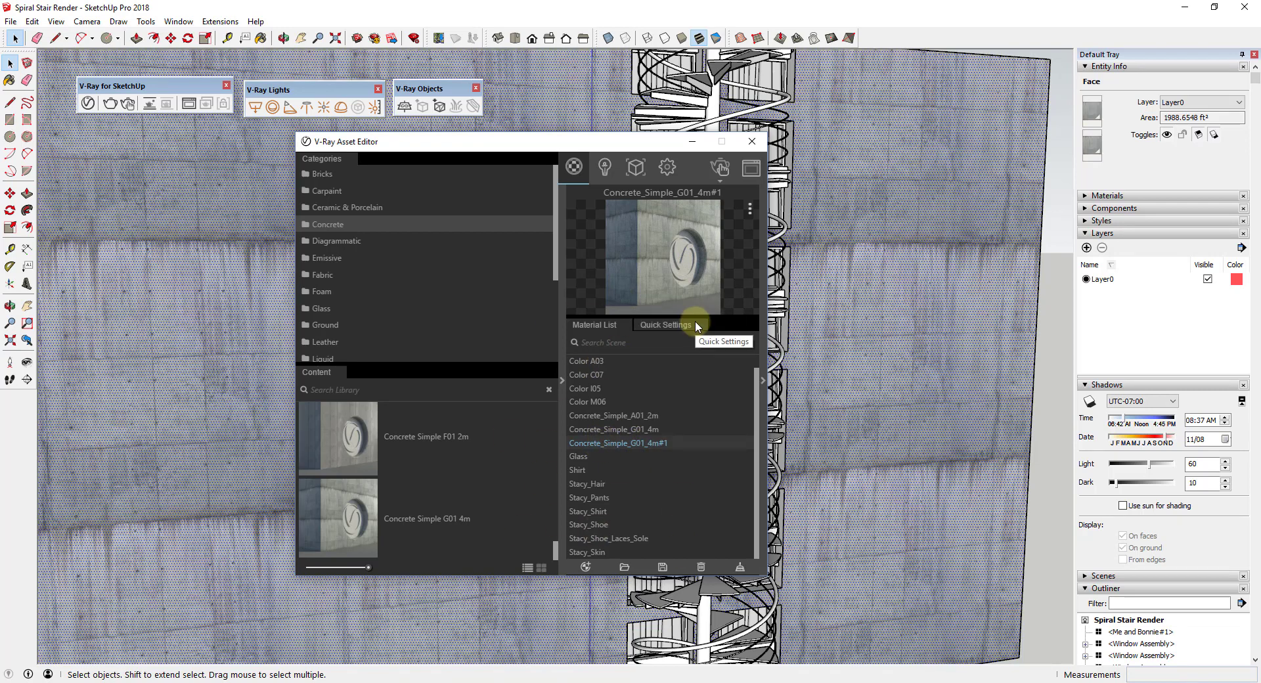
pyautogui.click(752, 143)
pyautogui.moveTo(670, 402); pyautogui.dragTo(624, 338, button='middle')
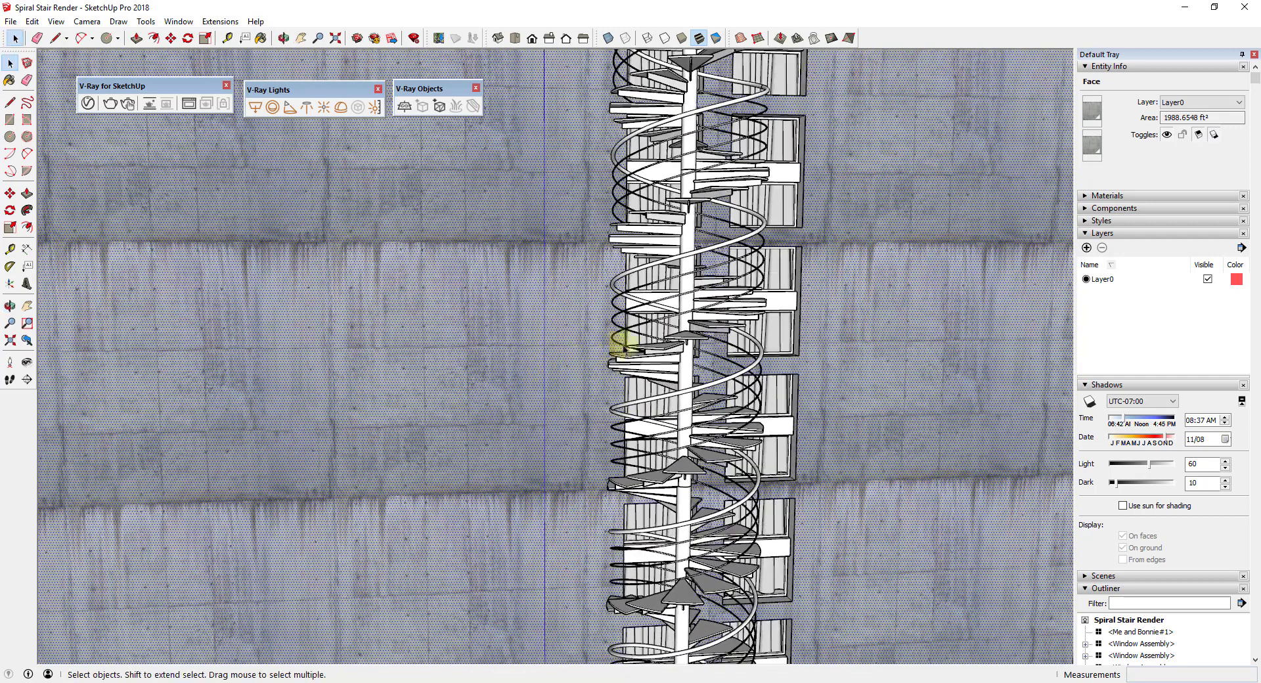
# Edit the wall's concrete material in SketchUp's material settings and enter a texture width of 157 inches (13' 1")
pyautogui.click(89, 104)
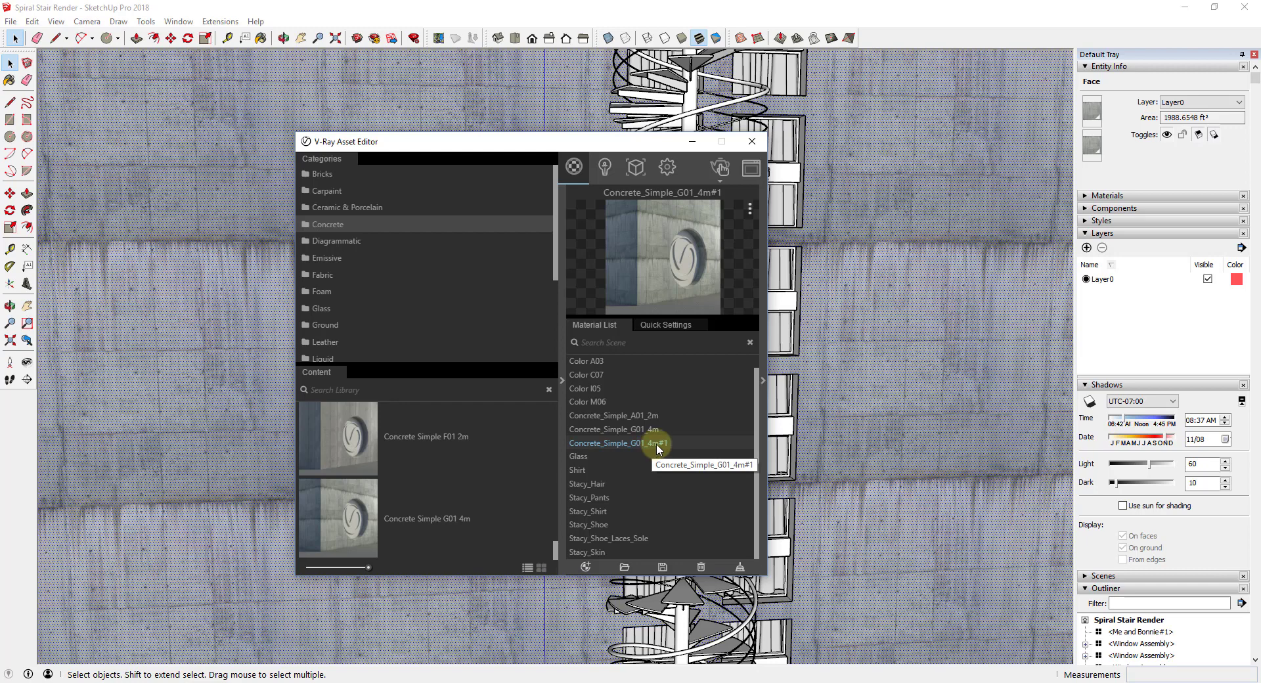
pyautogui.click(1091, 195)
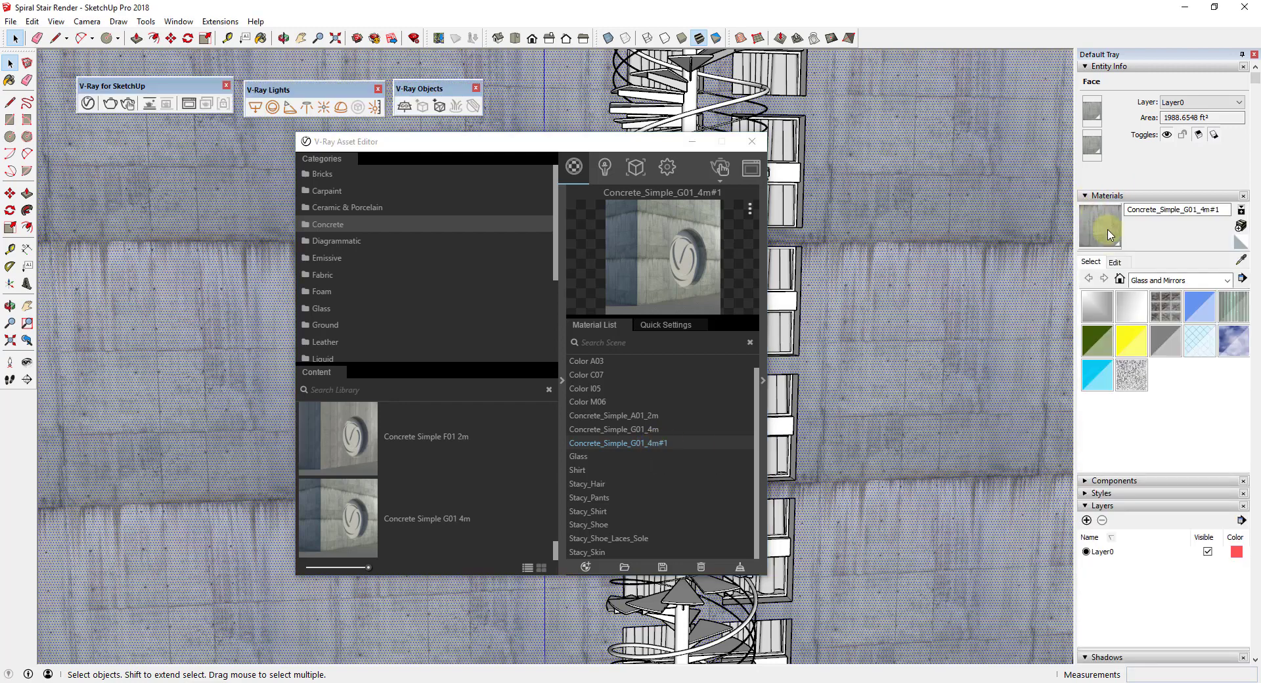
pyautogui.click(1115, 262)
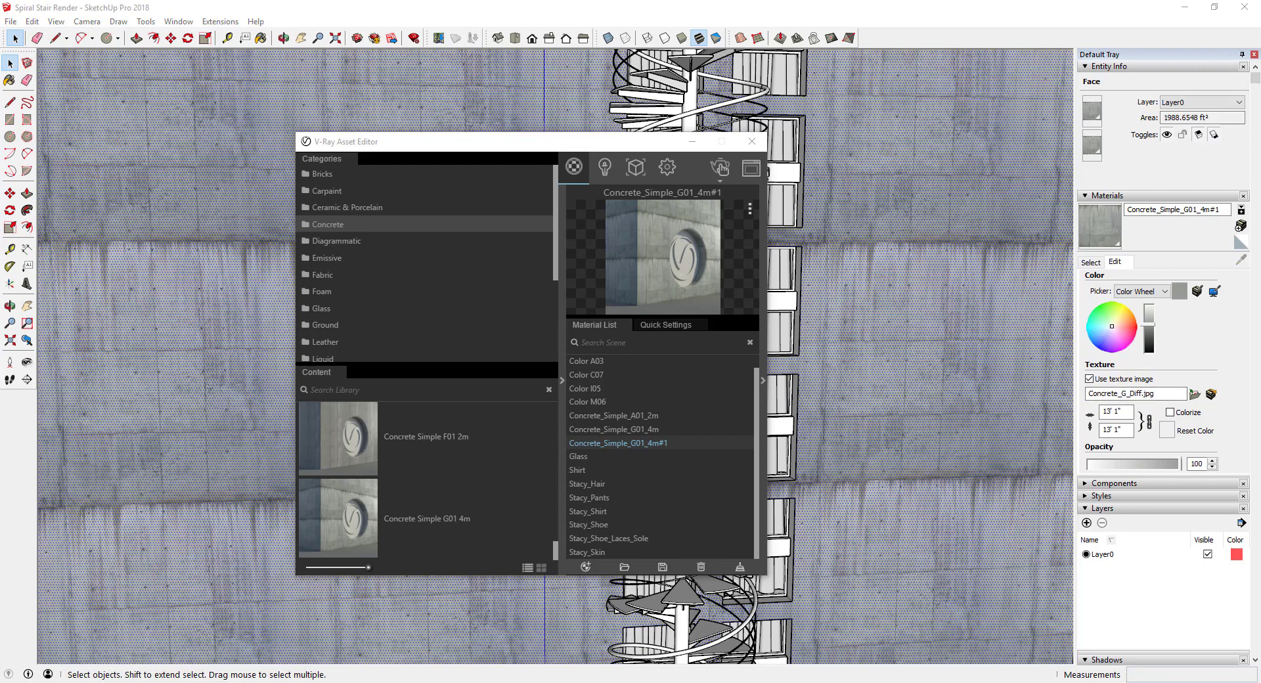
pyautogui.click(1115, 411)
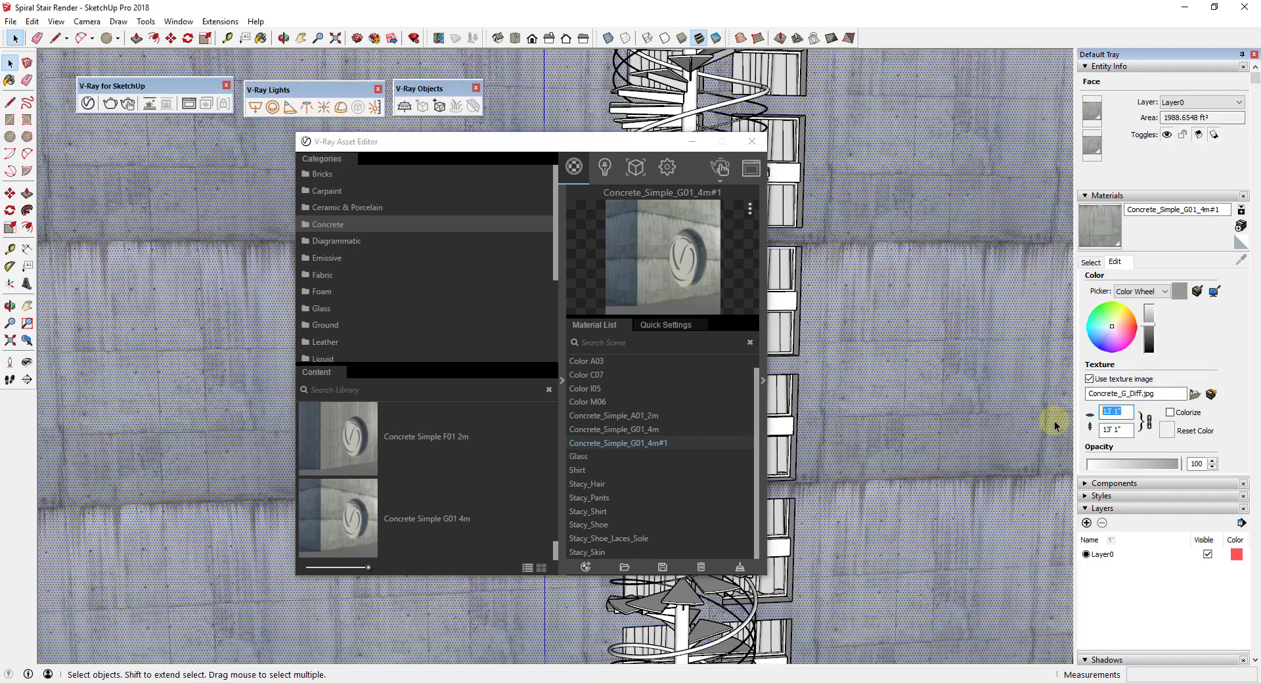
pyautogui.write('157')
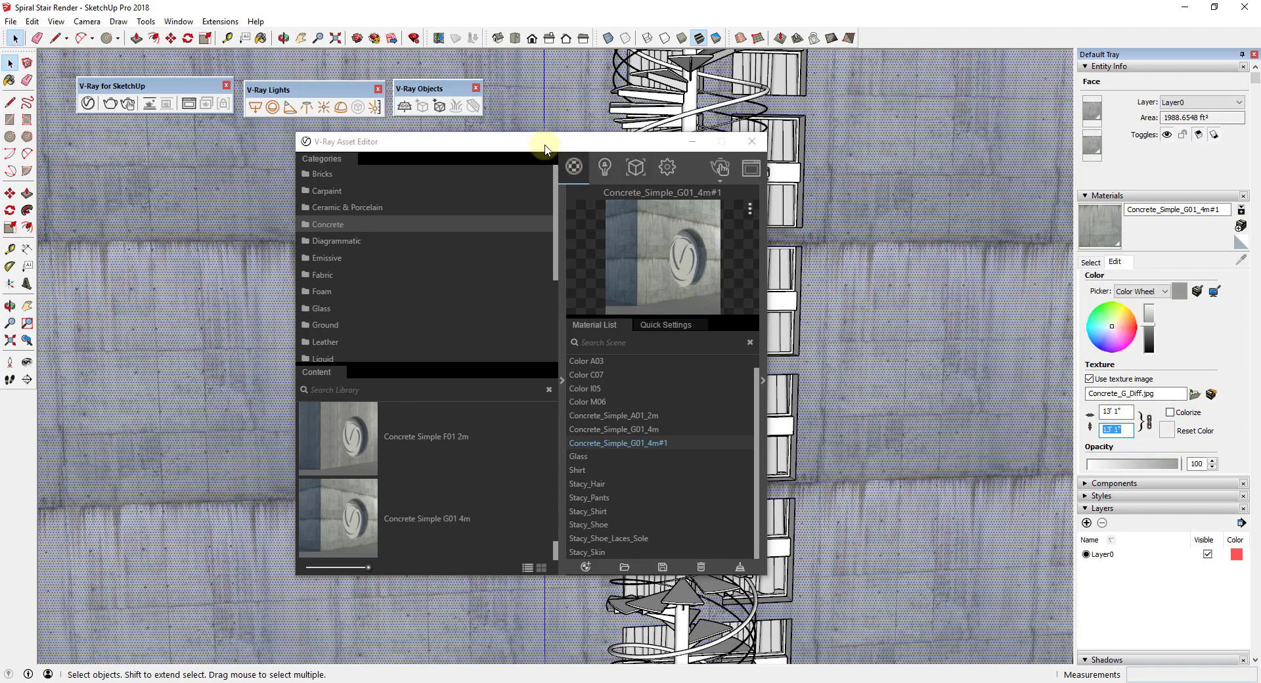
# Move the V-Ray Asset Editor away from the staircase and open a window component beside the stairs for editing
pyautogui.moveTo(540, 142); pyautogui.dragTo(498, 382)
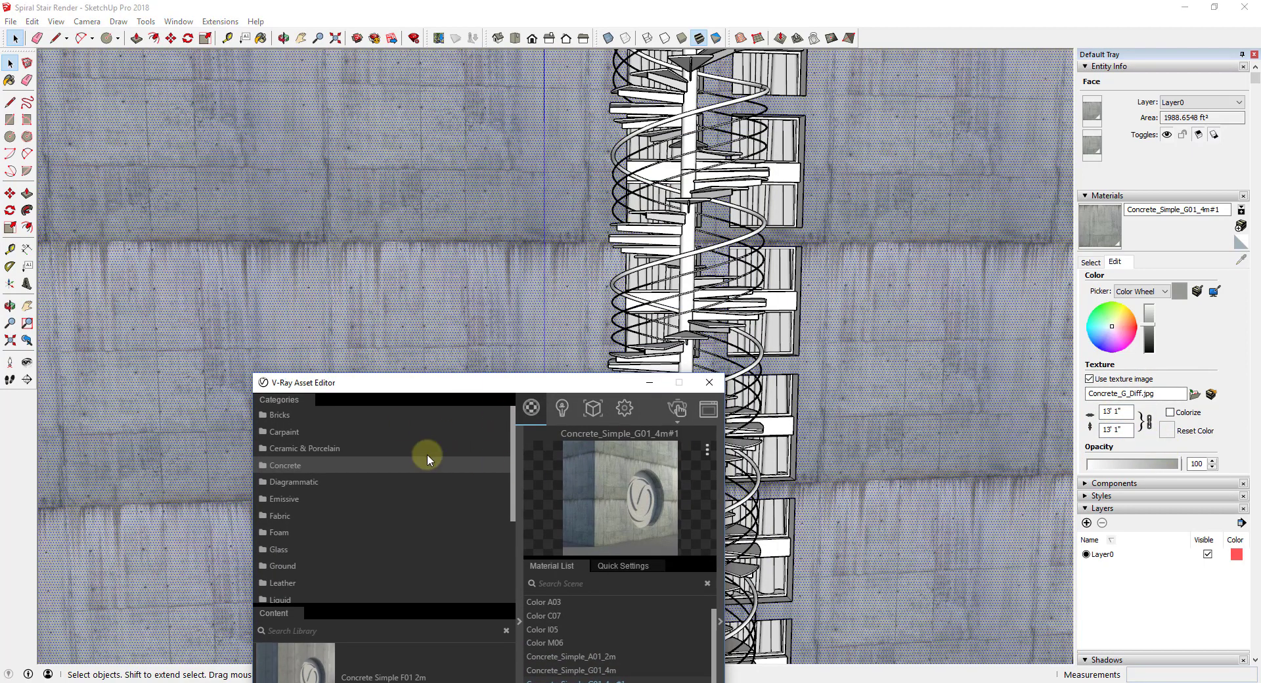
pyautogui.moveTo(503, 387); pyautogui.dragTo(380, 220)
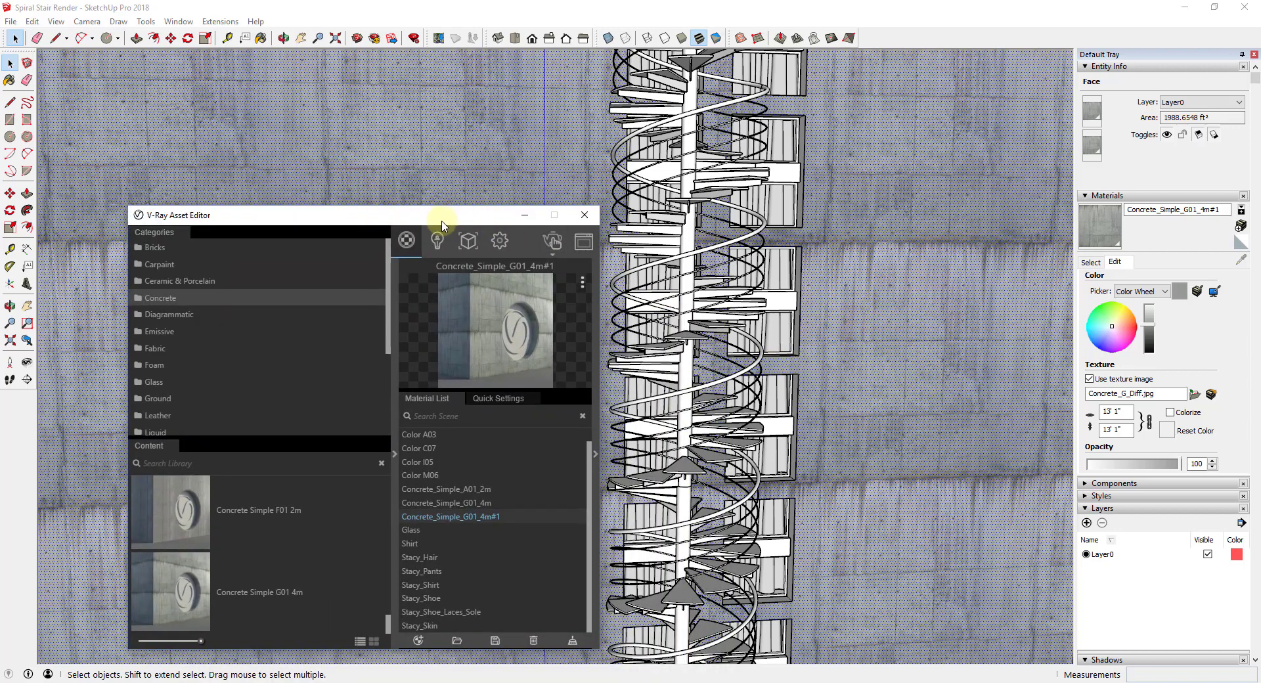
pyautogui.moveTo(440, 223); pyautogui.dragTo(408, 219)
pyautogui.moveTo(900, 298); pyautogui.dragTo(797, 301, button='middle')
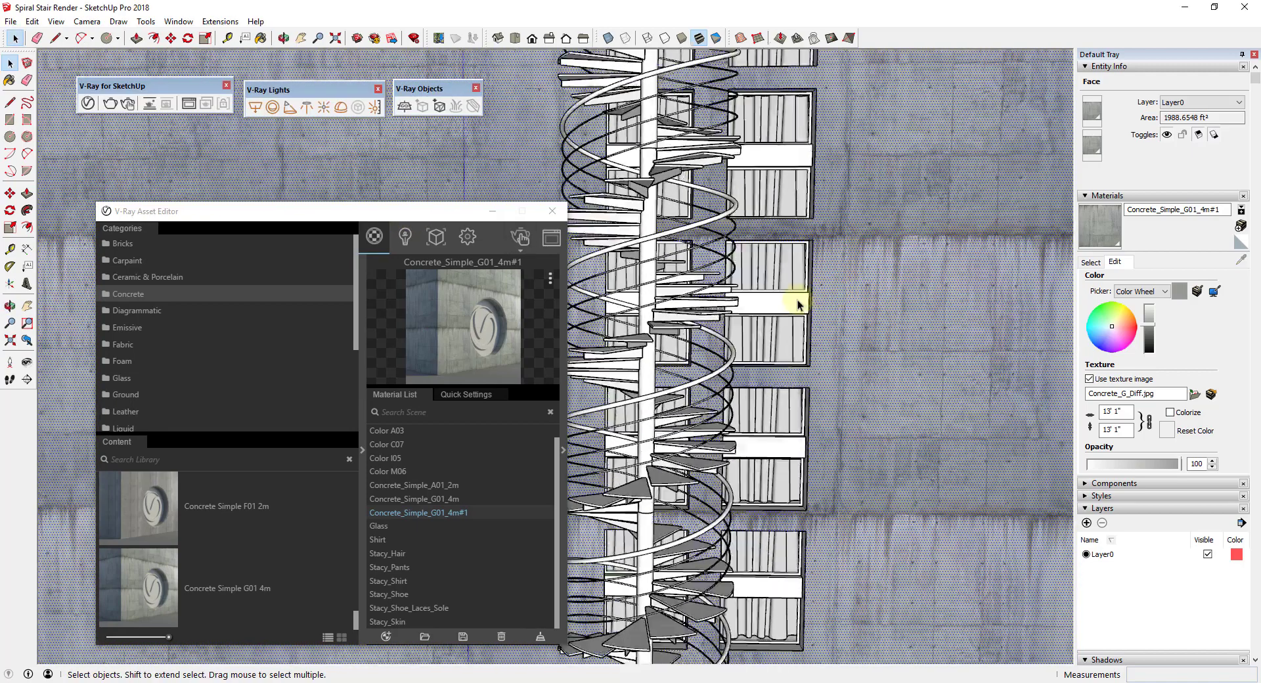
pyautogui.doubleClick(797, 300)
pyautogui.click(726, 329)
pyautogui.moveTo(882, 322); pyautogui.dragTo(732, 340, button='middle')
pyautogui.doubleClick(749, 311)
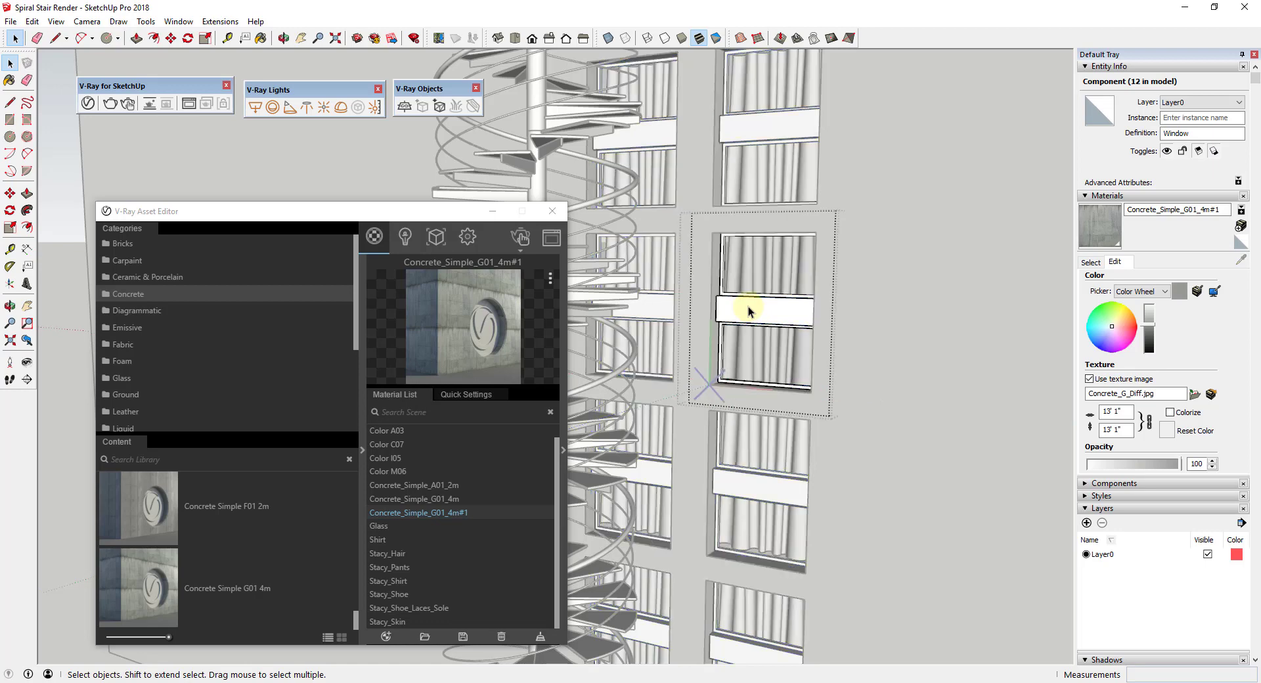
# Apply the Concrete_Simple_G01_4m#1 material to the front, top and underside faces of the window's middle band
pyautogui.click(748, 311)
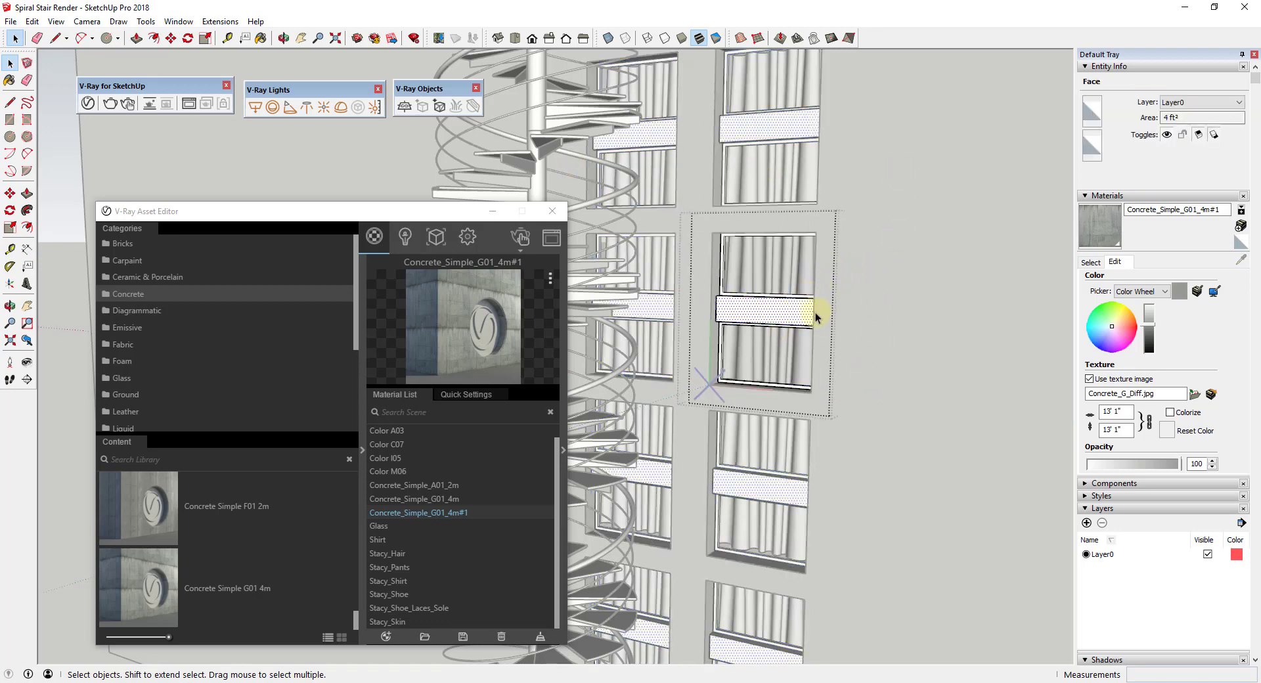
pyautogui.moveTo(817, 317); pyautogui.dragTo(746, 385, button='middle')
pyautogui.scroll(3, 810, 321)
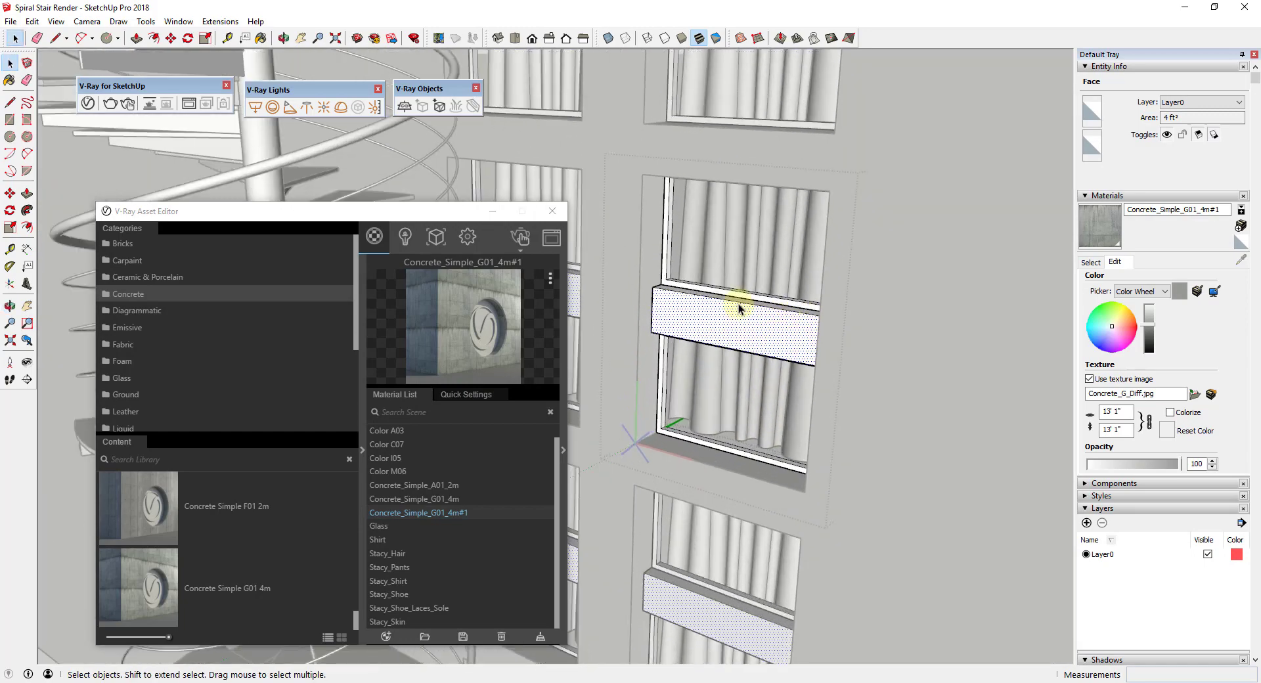
pyautogui.scroll(2, 739, 299)
pyautogui.moveTo(740, 297); pyautogui.dragTo(738, 403, button='middle')
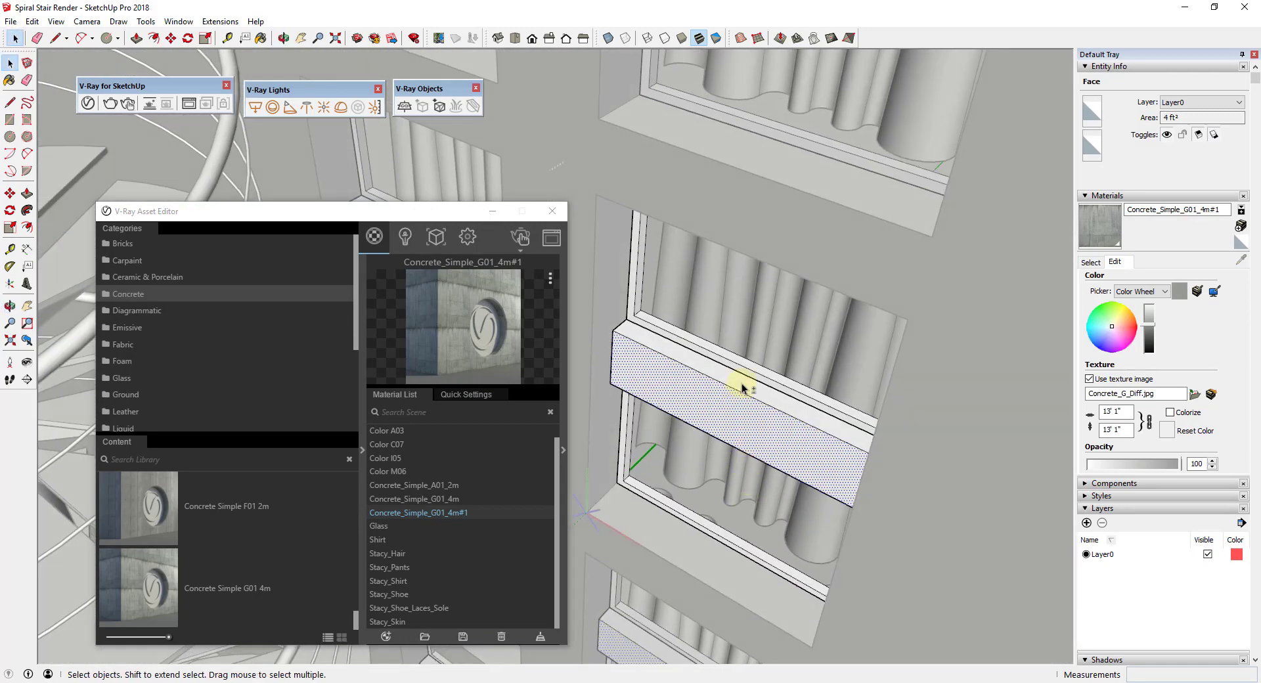
pyautogui.keyDown('shift'); pyautogui.click(742, 387); pyautogui.keyUp('shift')
pyautogui.moveTo(740, 455); pyautogui.dragTo(810, 127, button='middle')
pyautogui.scroll(3, 726, 276)
pyautogui.moveTo(726, 276); pyautogui.dragTo(711, 230, button='middle')
pyautogui.keyDown('shift'); pyautogui.click(708, 231); pyautogui.keyUp('shift')
pyautogui.scroll(-5, 736, 217)
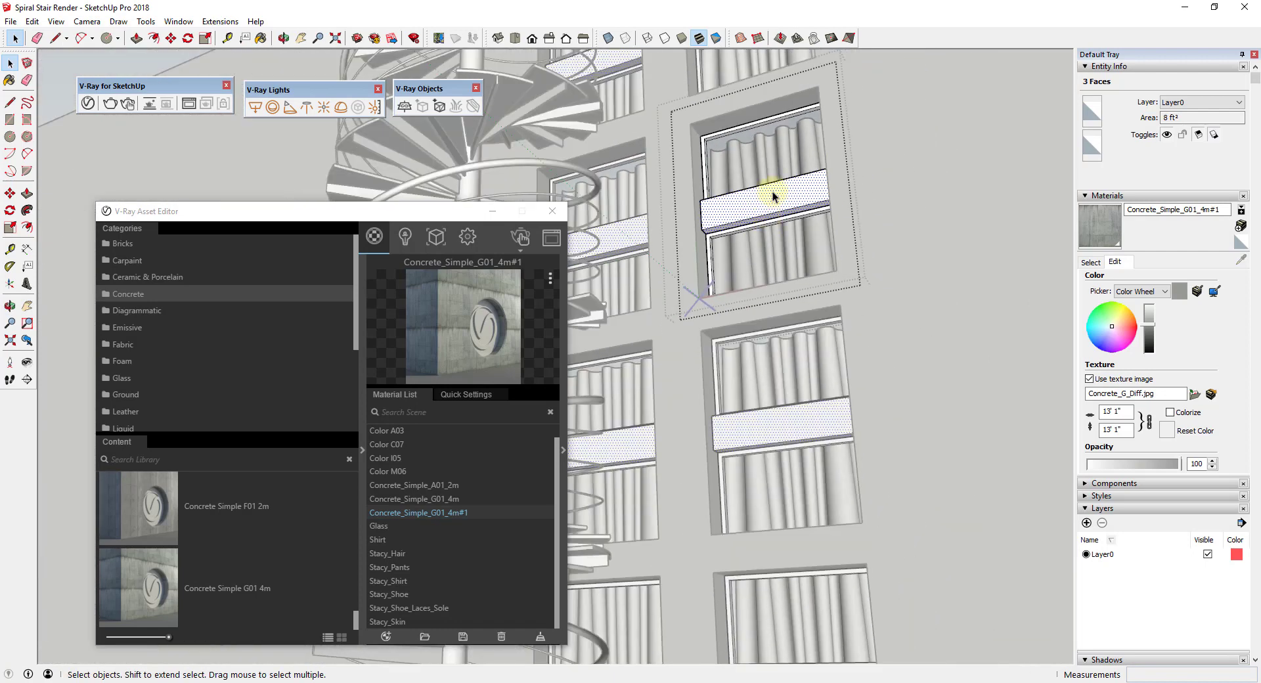
pyautogui.moveTo(772, 191); pyautogui.dragTo(746, 431, button='middle')
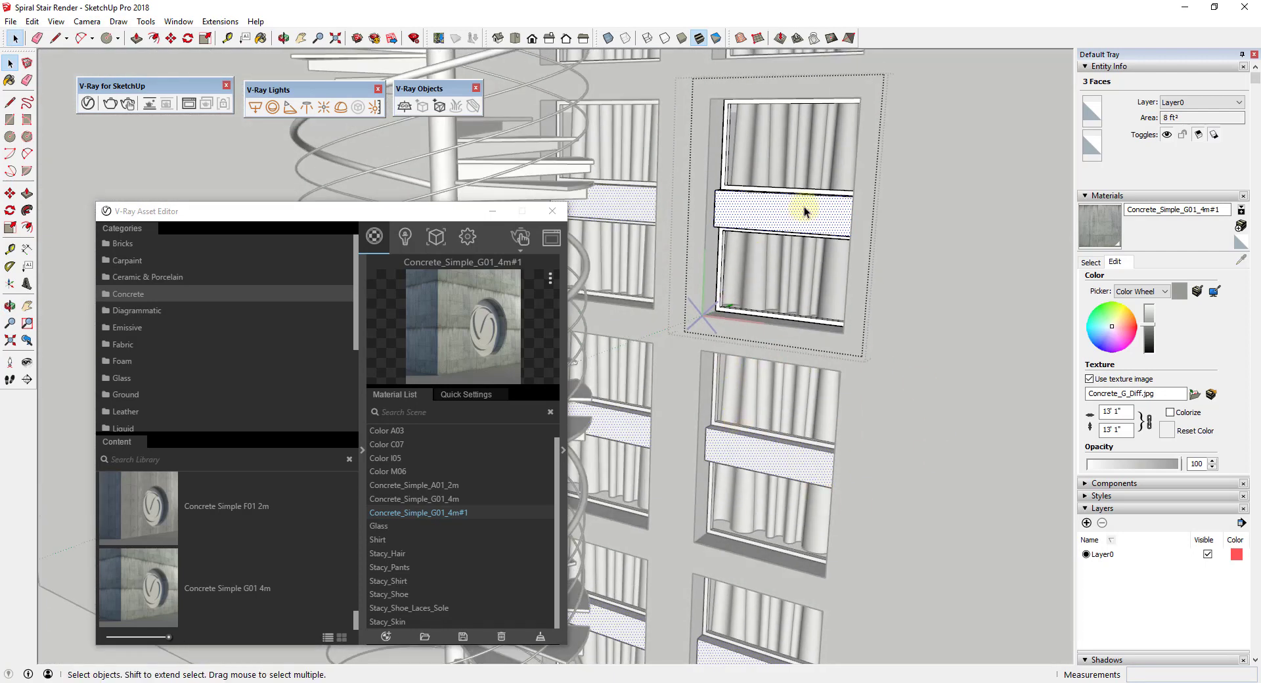
pyautogui.moveTo(776, 202); pyautogui.dragTo(784, 249, button='middle')
pyautogui.rightClick(443, 514)
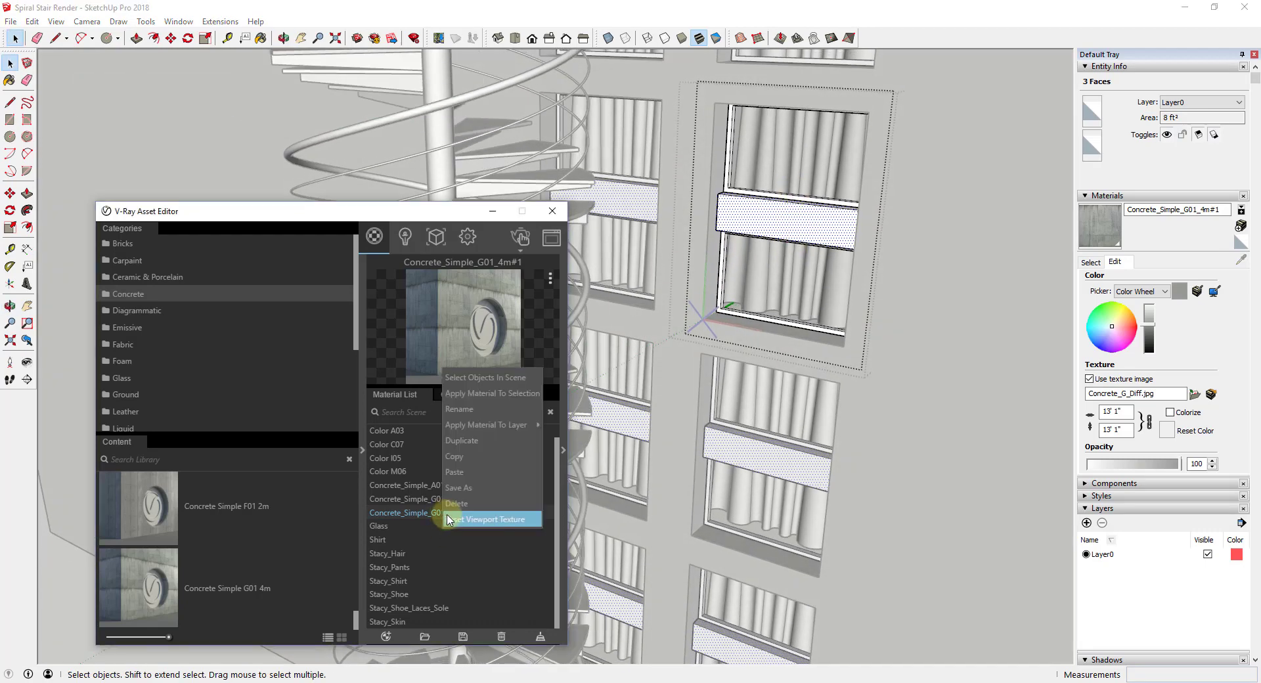
pyautogui.click(499, 397)
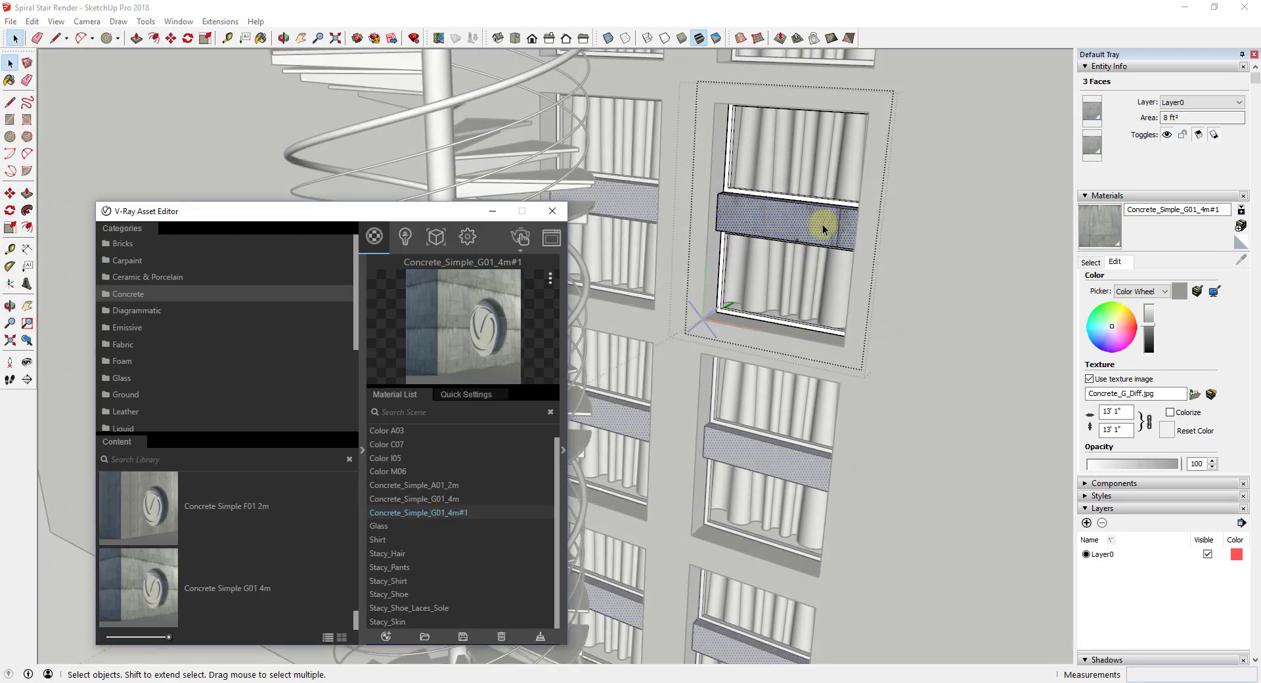
# Shift the concrete texture on the front face of the window's middle band to a cleaner area and clear the selection
pyautogui.moveTo(769, 222)
pyautogui.mouseDown(button='middle')
pyautogui.moveTo(822, 236)
pyautogui.moveTo(853, 208)
pyautogui.moveTo(793, 210)
pyautogui.mouseUp(button='middle')
pyautogui.rightClick(793, 209)
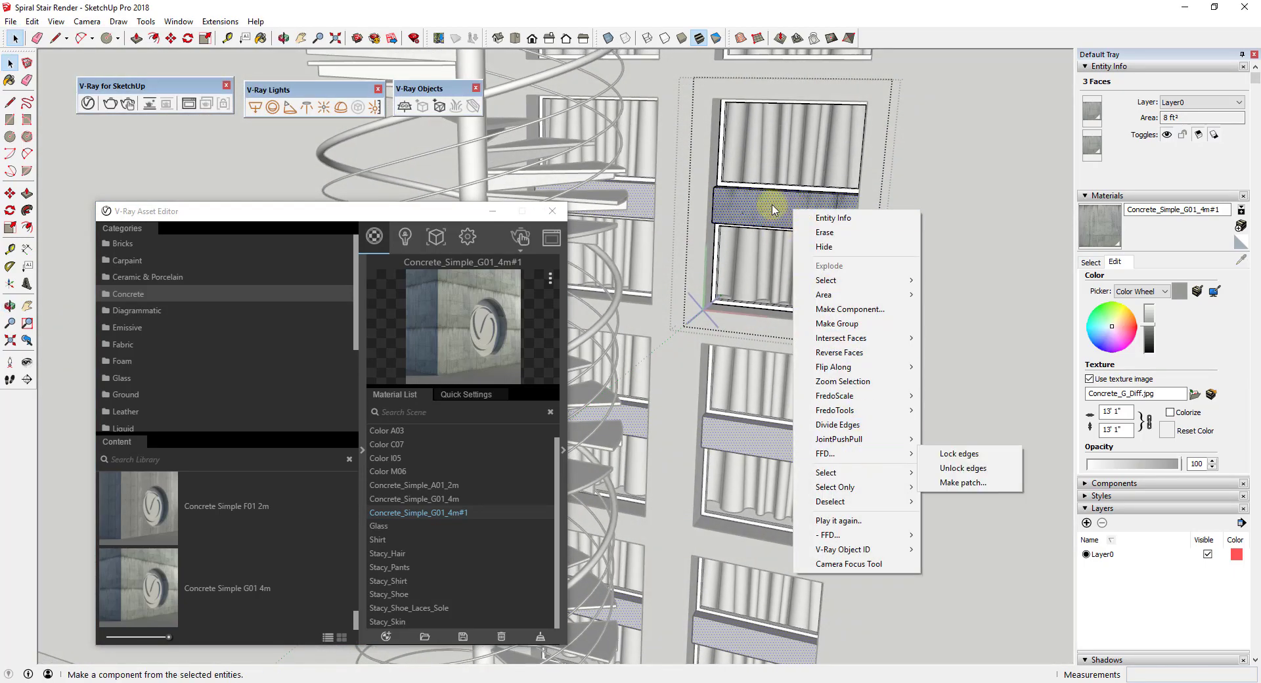
pyautogui.click(771, 204)
pyautogui.rightClick(773, 207)
pyautogui.moveTo(829, 386)
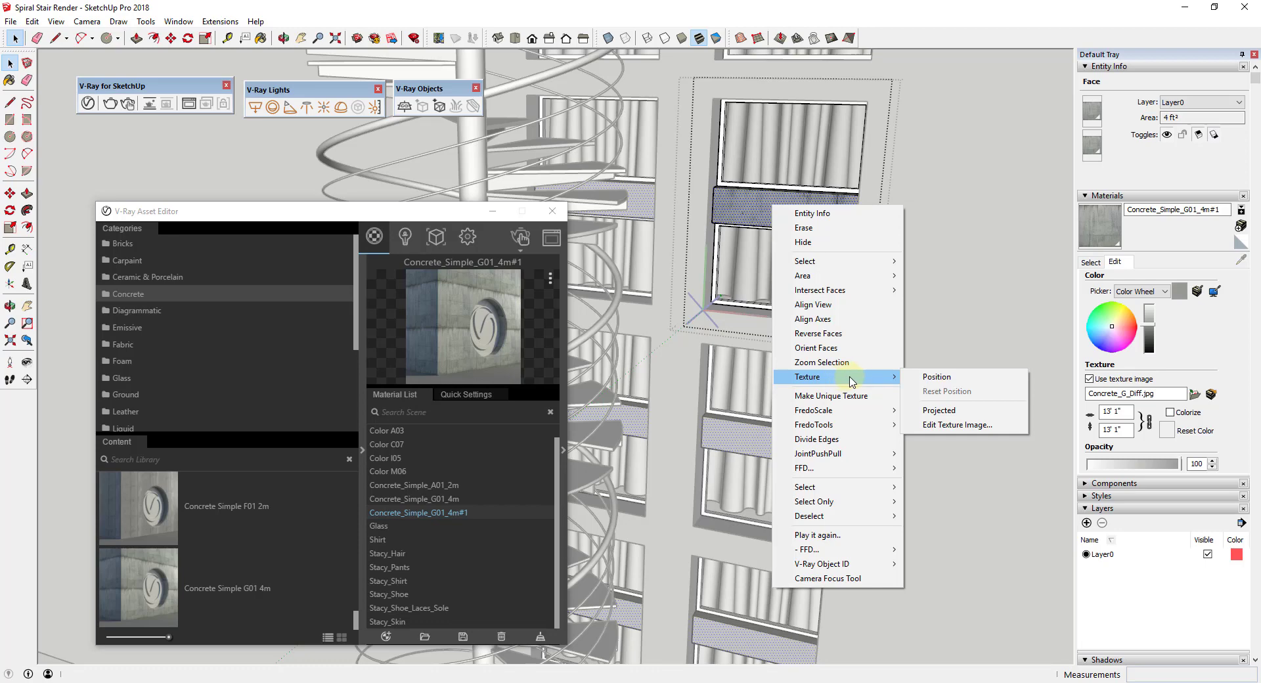
pyautogui.click(936, 377)
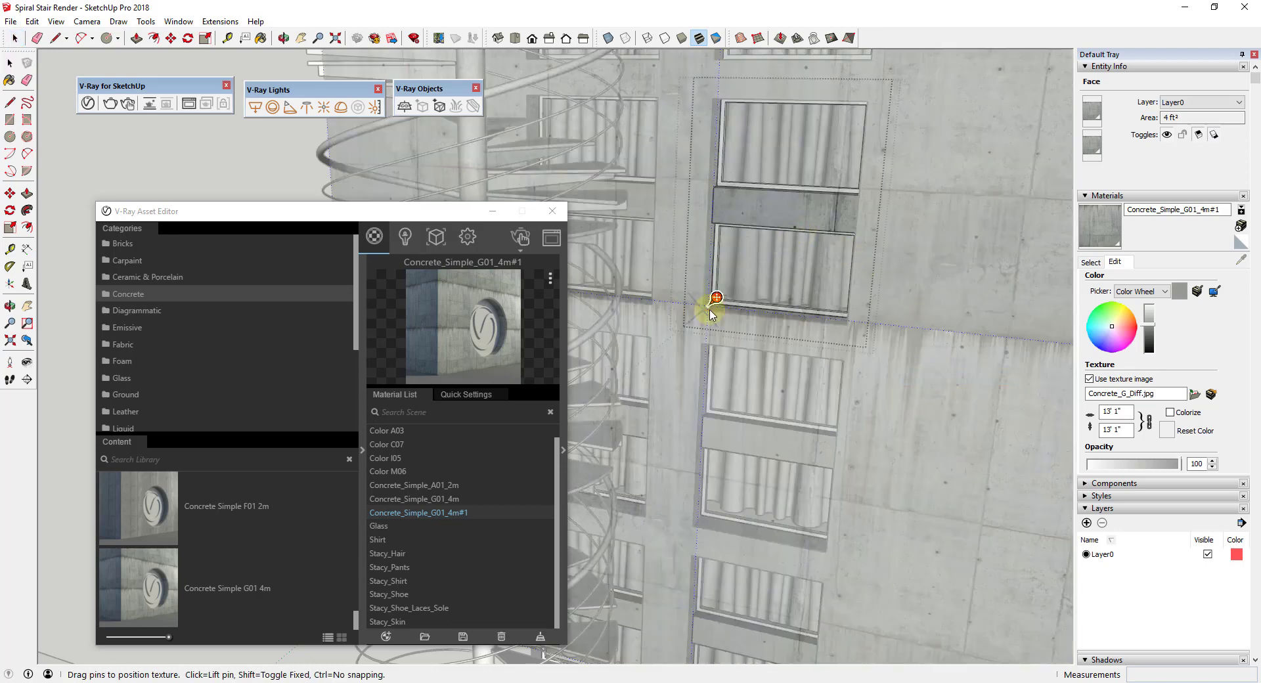
pyautogui.moveTo(711, 304); pyautogui.dragTo(750, 303)
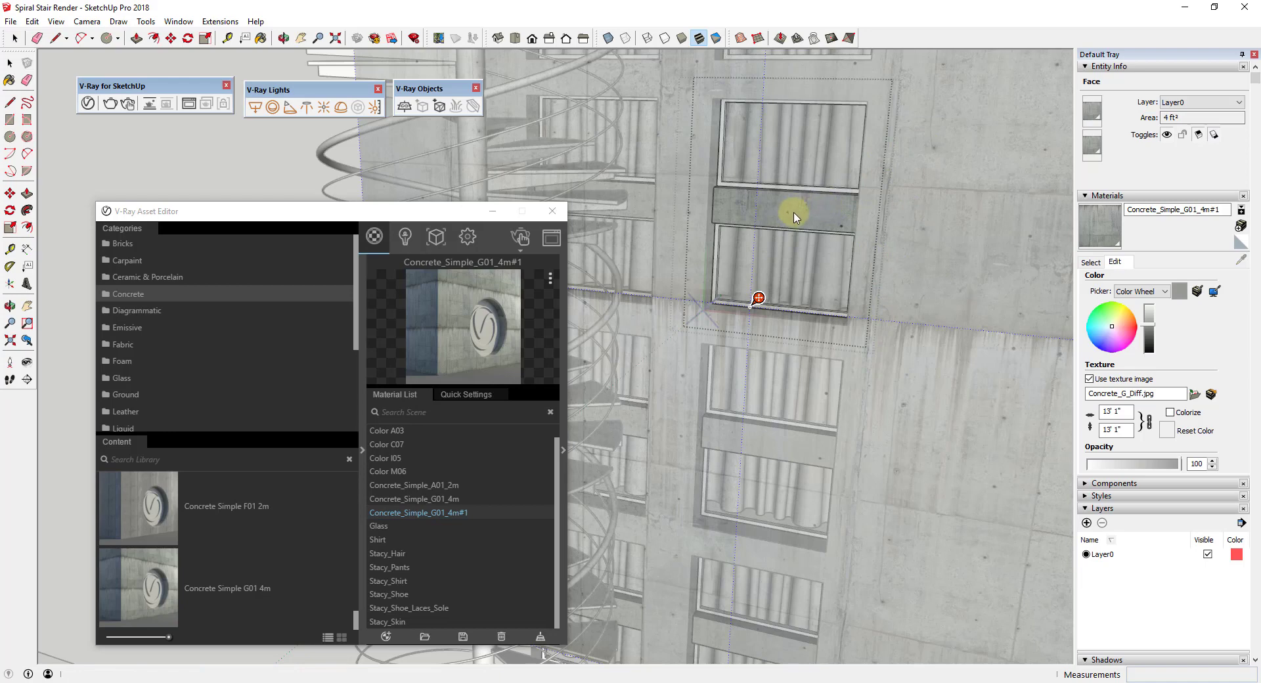
pyautogui.press('Return')
pyautogui.moveTo(720, 203); pyautogui.dragTo(705, 149, button='middle')
pyautogui.hotkey('ctrl', 't')
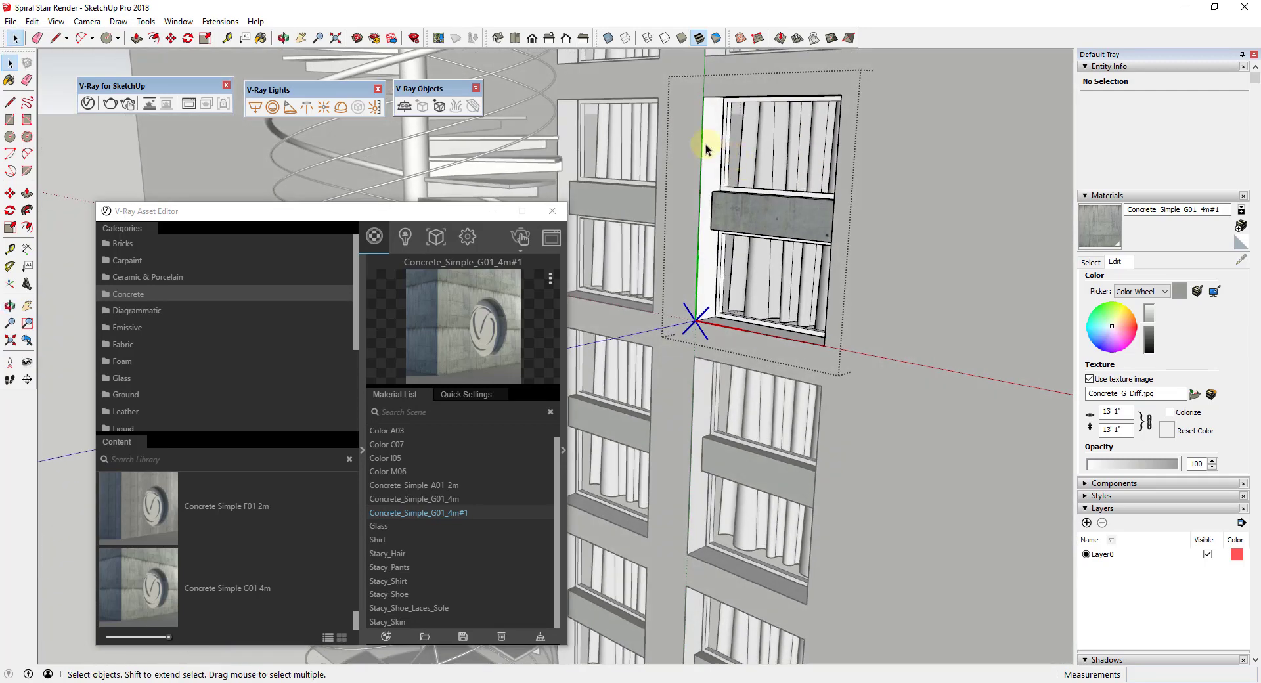
# Paint the window recess's vertical side face with the in-model Concrete_Simple_G01_4m#1 material
pyautogui.click(705, 149)
pyautogui.scroll(2, 722, 158)
pyautogui.scroll(2, 820, 209)
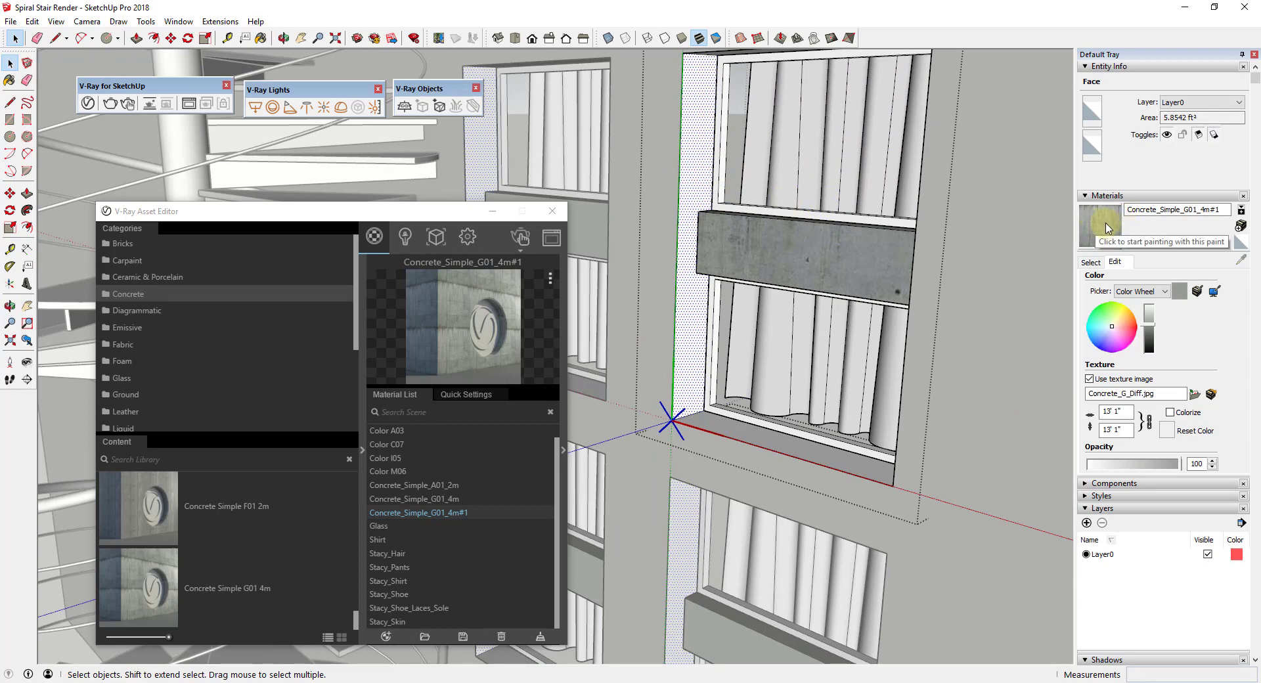
pyautogui.click(1090, 262)
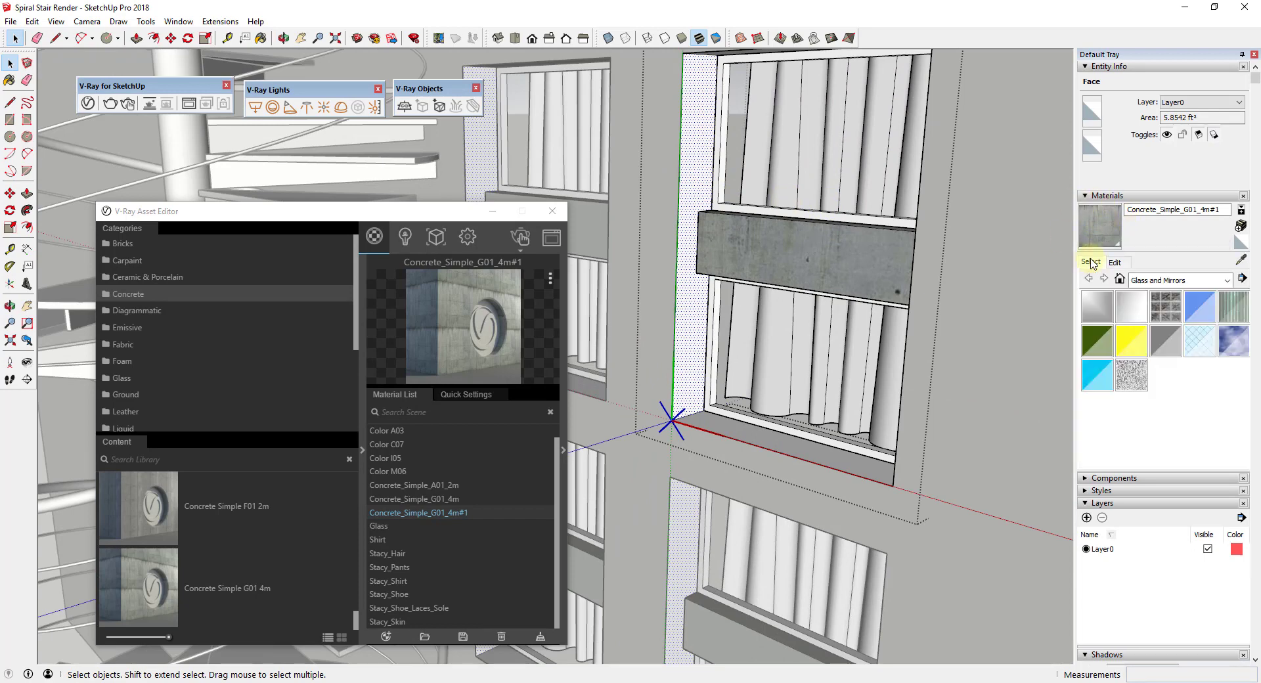
pyautogui.click(1173, 287)
pyautogui.click(1158, 293)
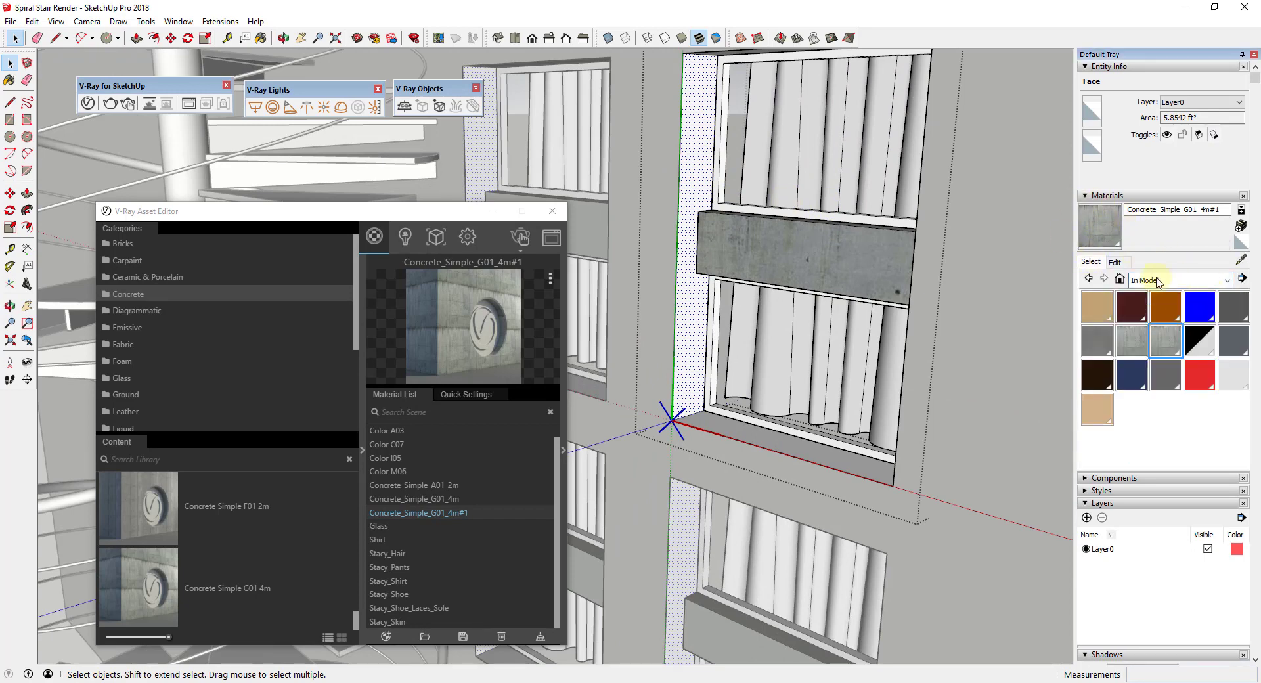
pyautogui.click(1161, 344)
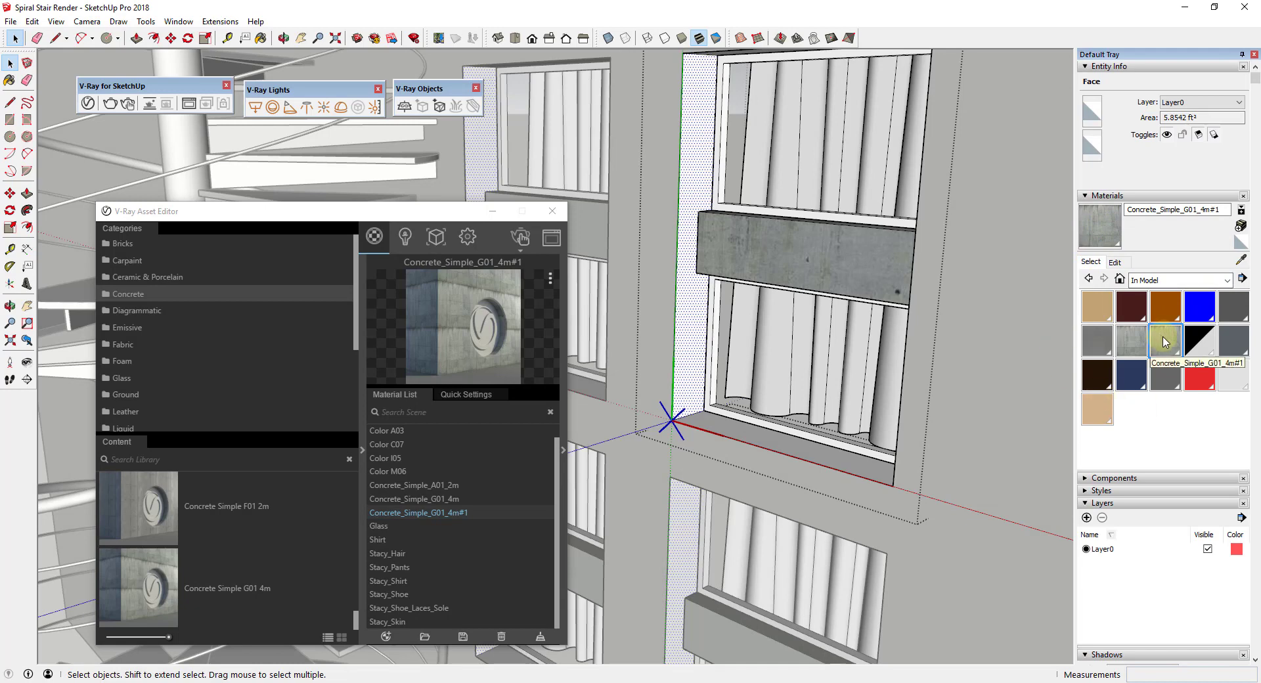
pyautogui.click(715, 151)
pyautogui.moveTo(721, 147); pyautogui.dragTo(679, 140, button='middle')
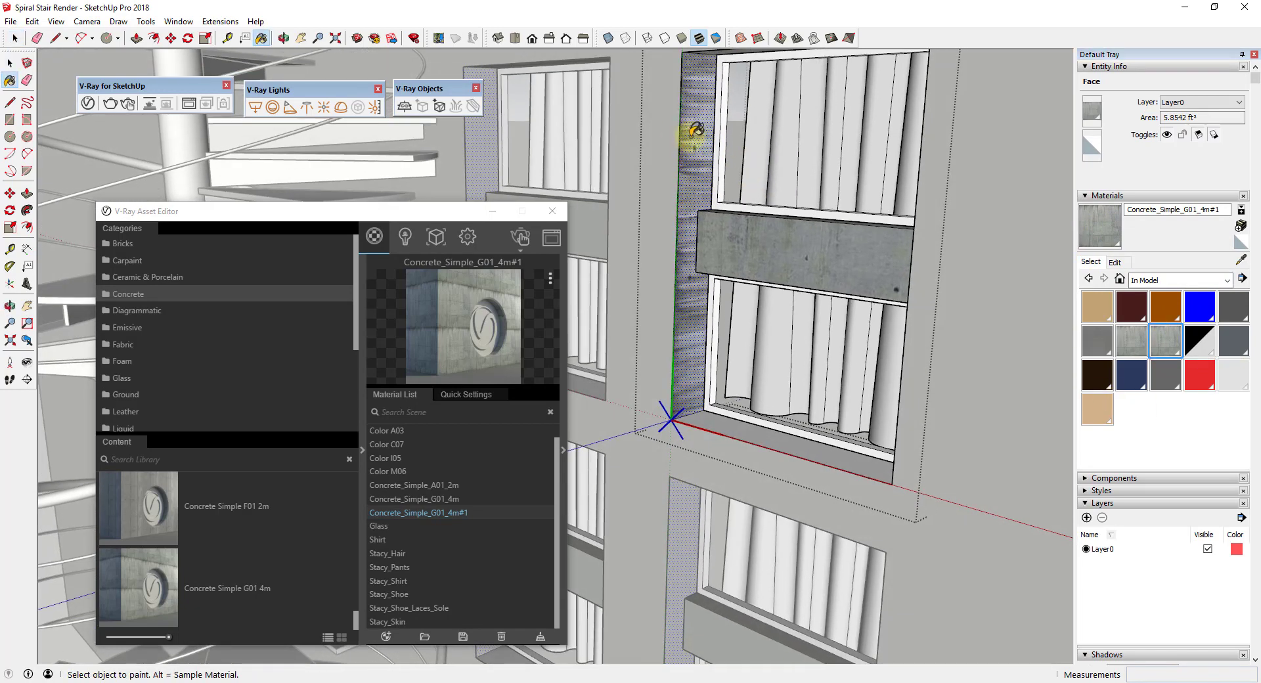
# Paint the window recess's sill and top inner face with Concrete_Simple_G01_4m#1
pyautogui.moveTo(764, 197); pyautogui.dragTo(765, 400, button='middle')
pyautogui.click(770, 447)
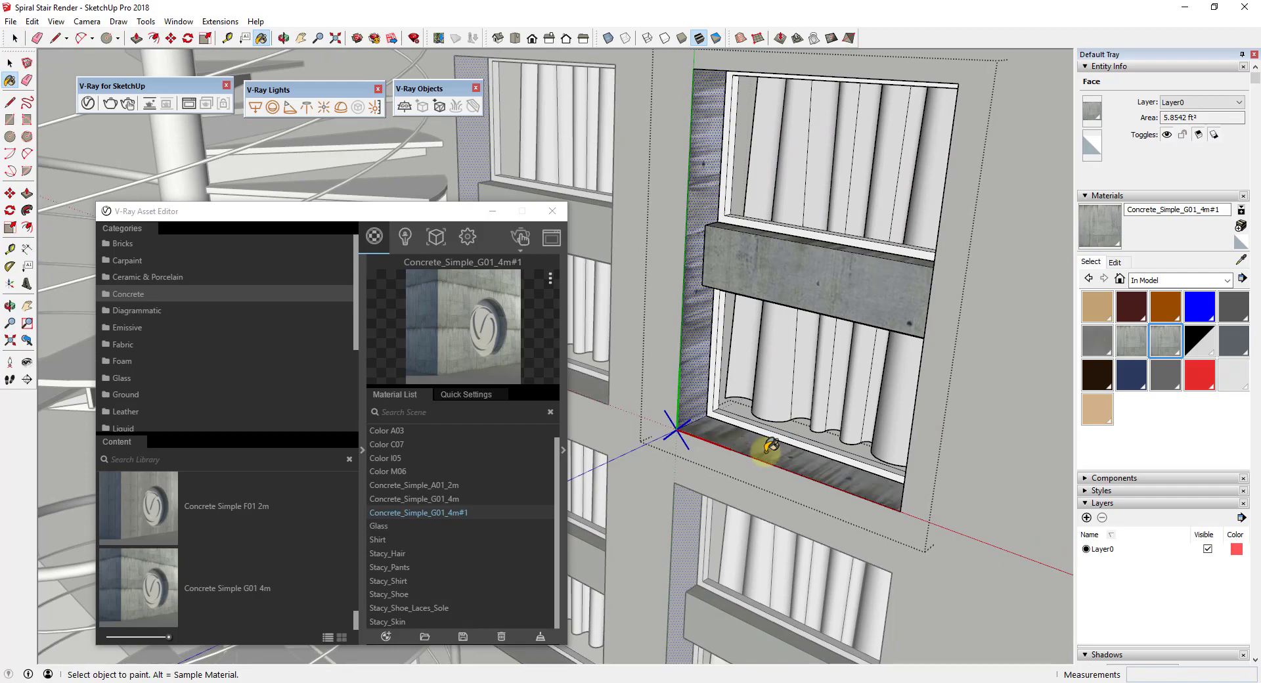
pyautogui.moveTo(782, 448)
pyautogui.mouseDown(button='middle')
pyautogui.moveTo(919, 357)
pyautogui.moveTo(895, 276)
pyautogui.moveTo(721, 260)
pyautogui.moveTo(585, 222)
pyautogui.moveTo(637, 329)
pyautogui.moveTo(727, 147)
pyautogui.moveTo(657, 82)
pyautogui.moveTo(703, 79)
pyautogui.moveTo(690, 127)
pyautogui.moveTo(734, 231)
pyautogui.mouseUp(button='middle')
pyautogui.click(657, 81)
pyautogui.press('space')
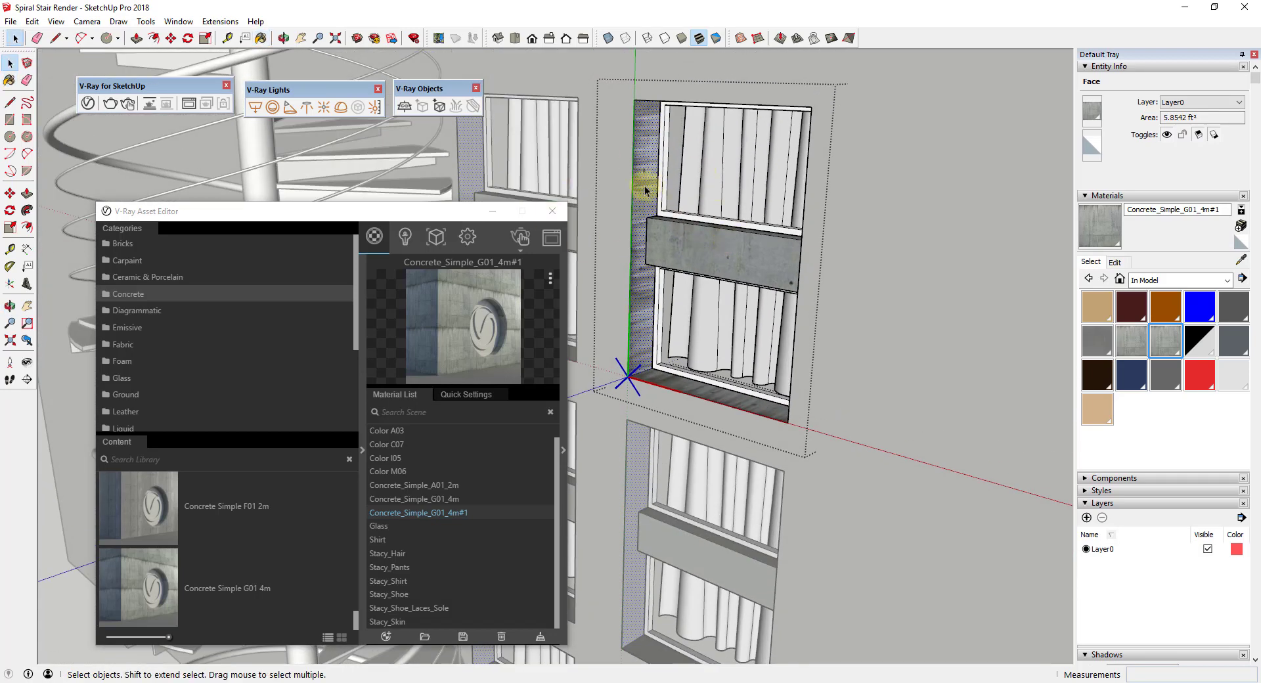
# Rotate the concrete texture on the window recess's side face by 90 degrees
pyautogui.rightClick(644, 188)
pyautogui.moveTo(723, 357)
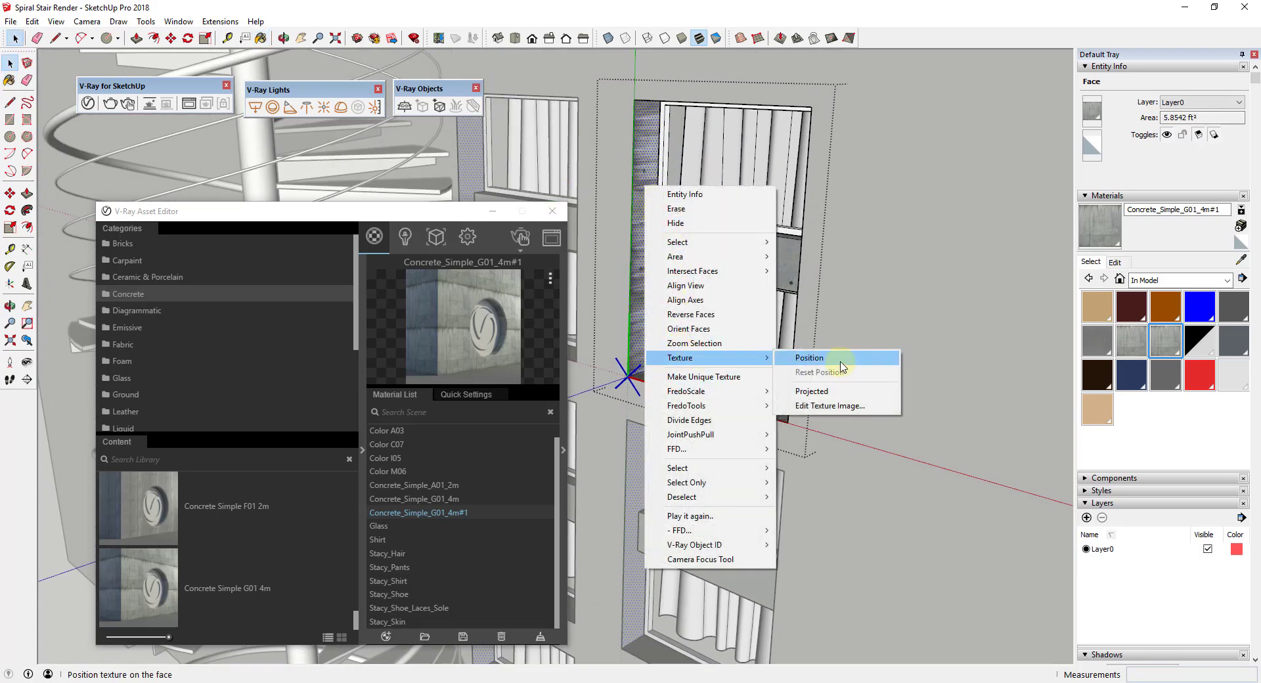
pyautogui.click(830, 358)
pyautogui.rightClick(641, 192)
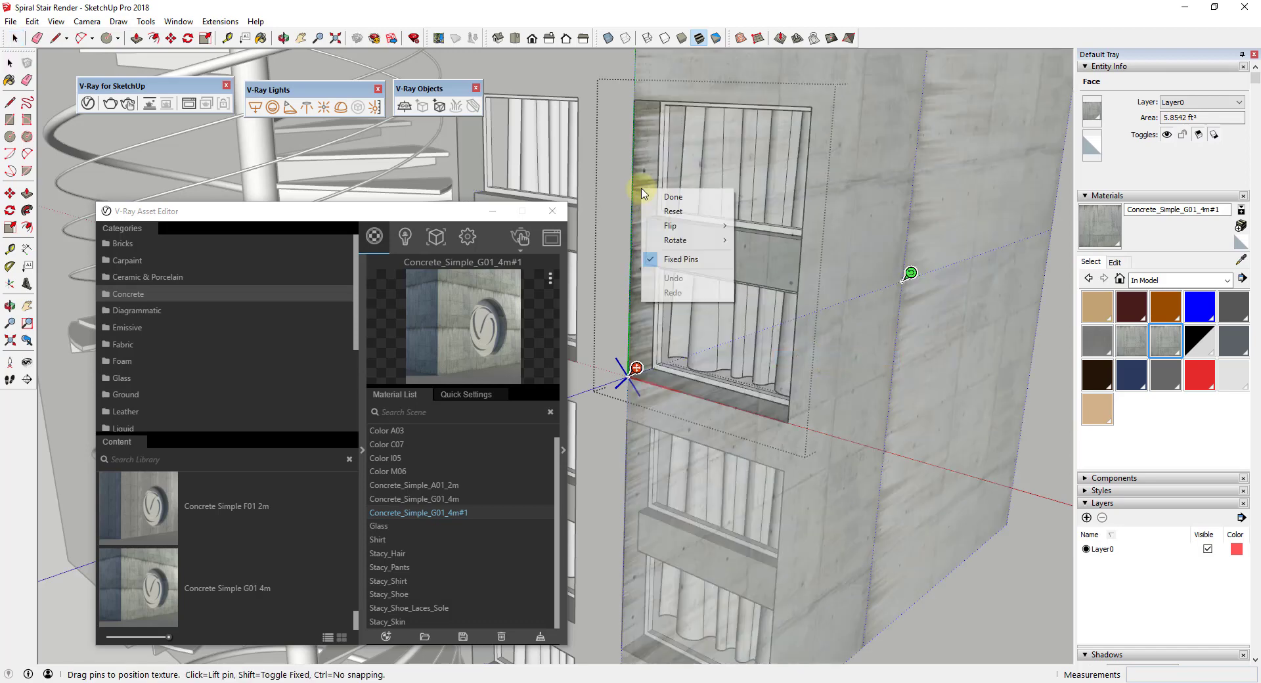
pyautogui.moveTo(690, 240)
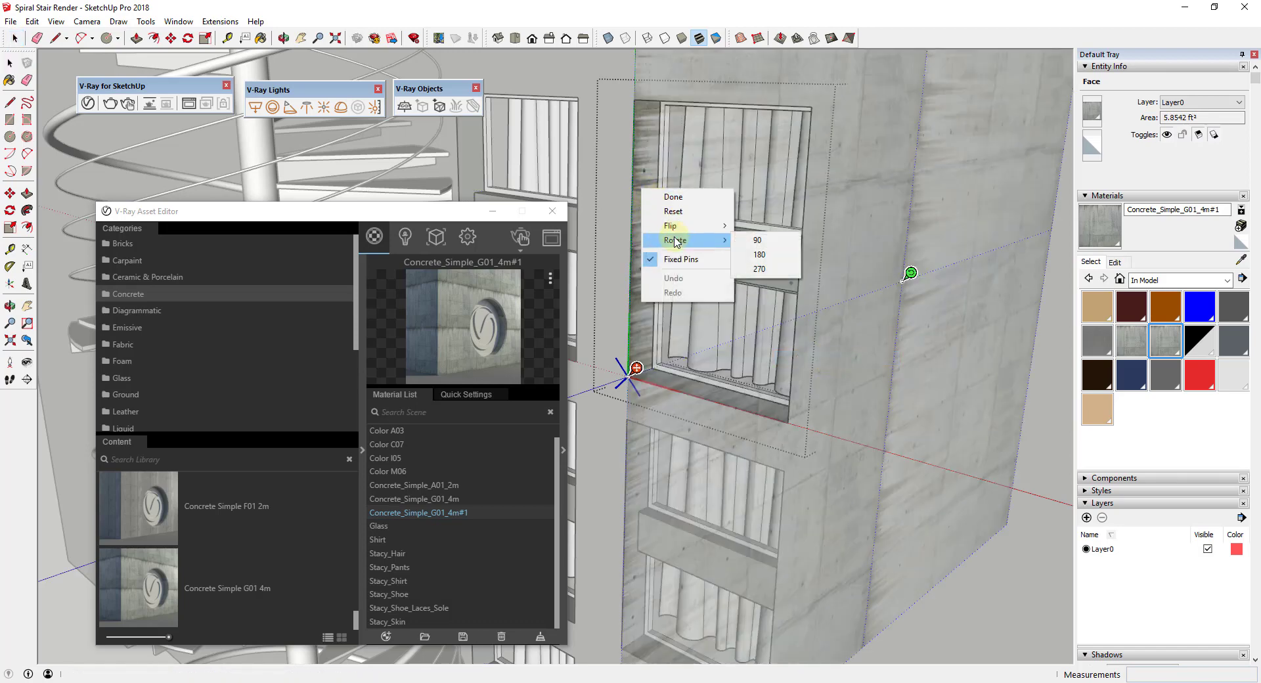
pyautogui.click(758, 242)
pyautogui.click(710, 393)
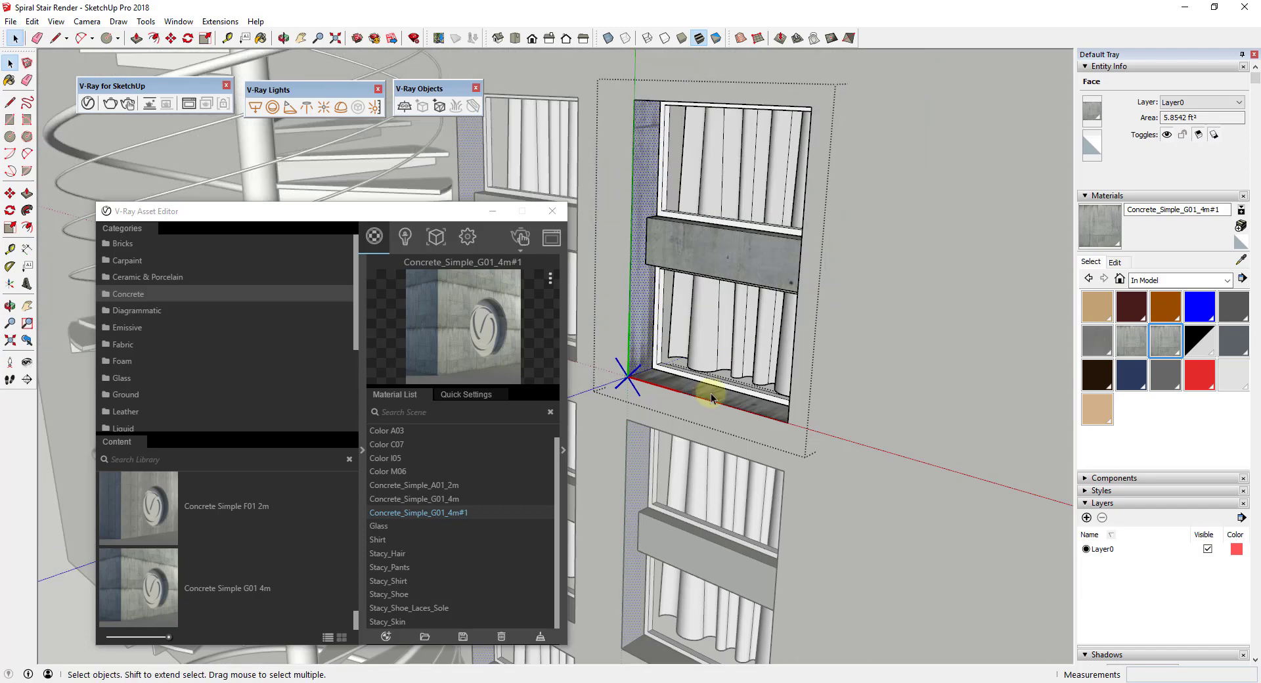
# Shift the rotated concrete texture slightly upward on the window recess's side face and finish editing the window component
pyautogui.rightClick(644, 186)
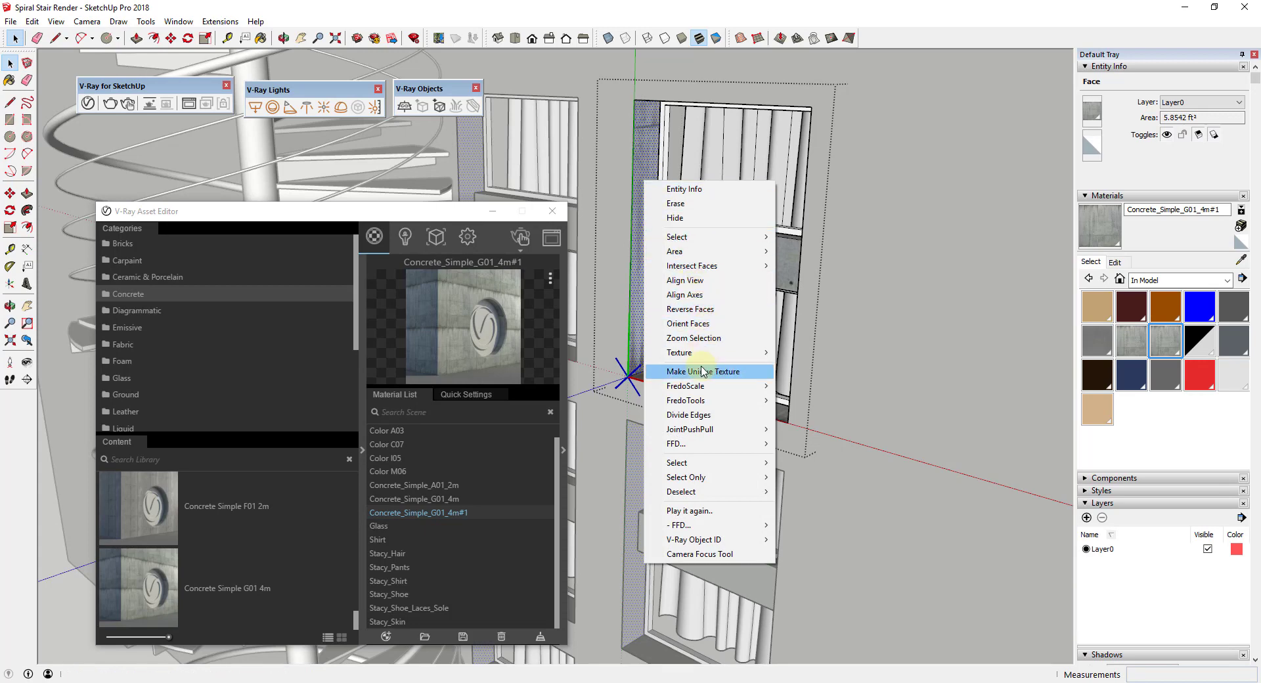
pyautogui.moveTo(722, 355)
pyautogui.click(806, 352)
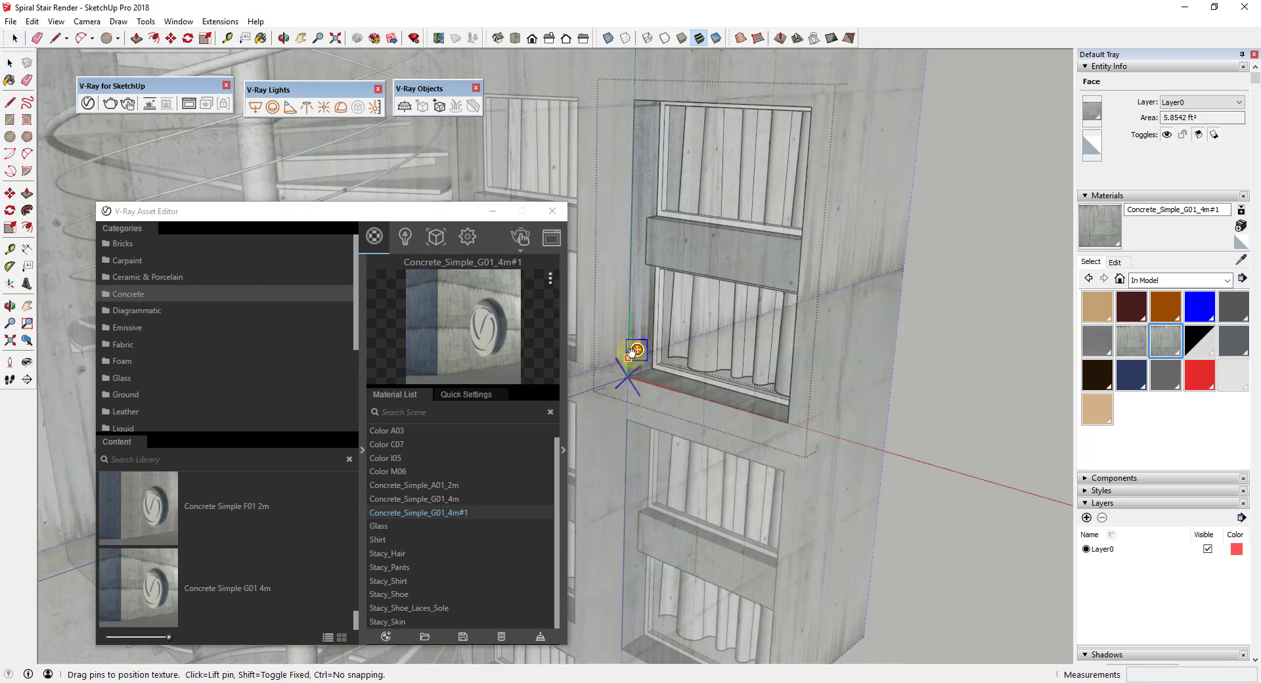
pyautogui.moveTo(636, 349); pyautogui.dragTo(636, 341)
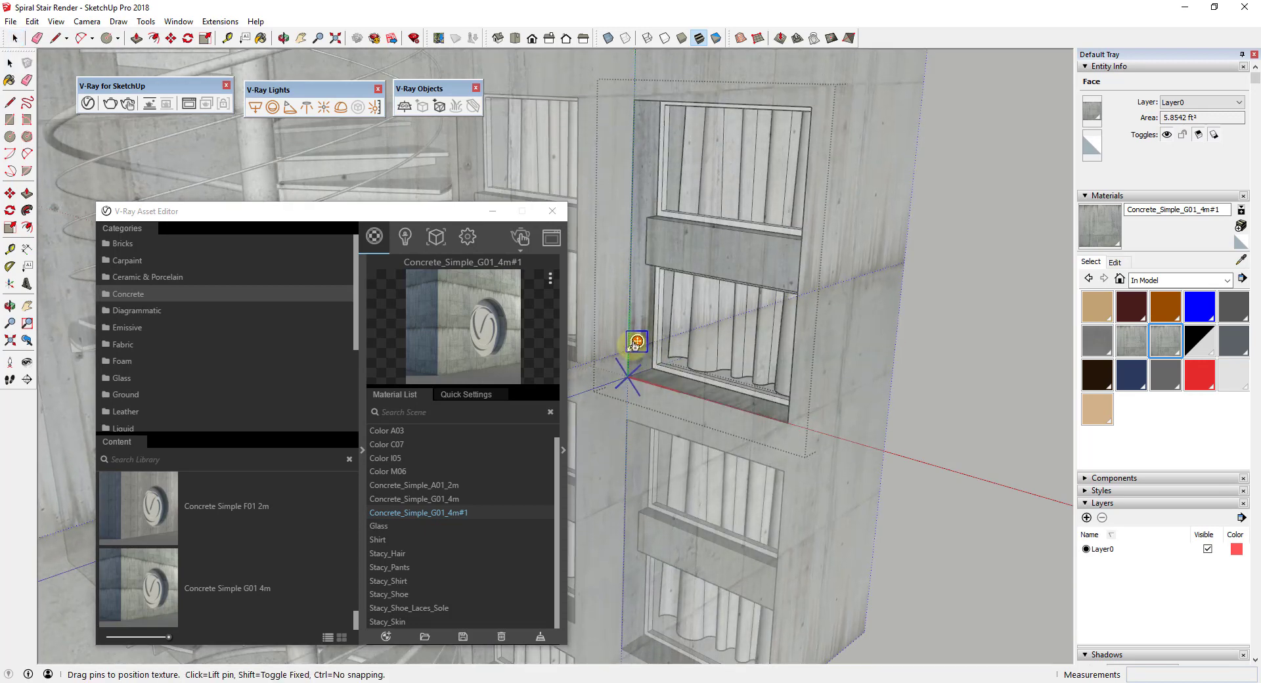
pyautogui.press('Return')
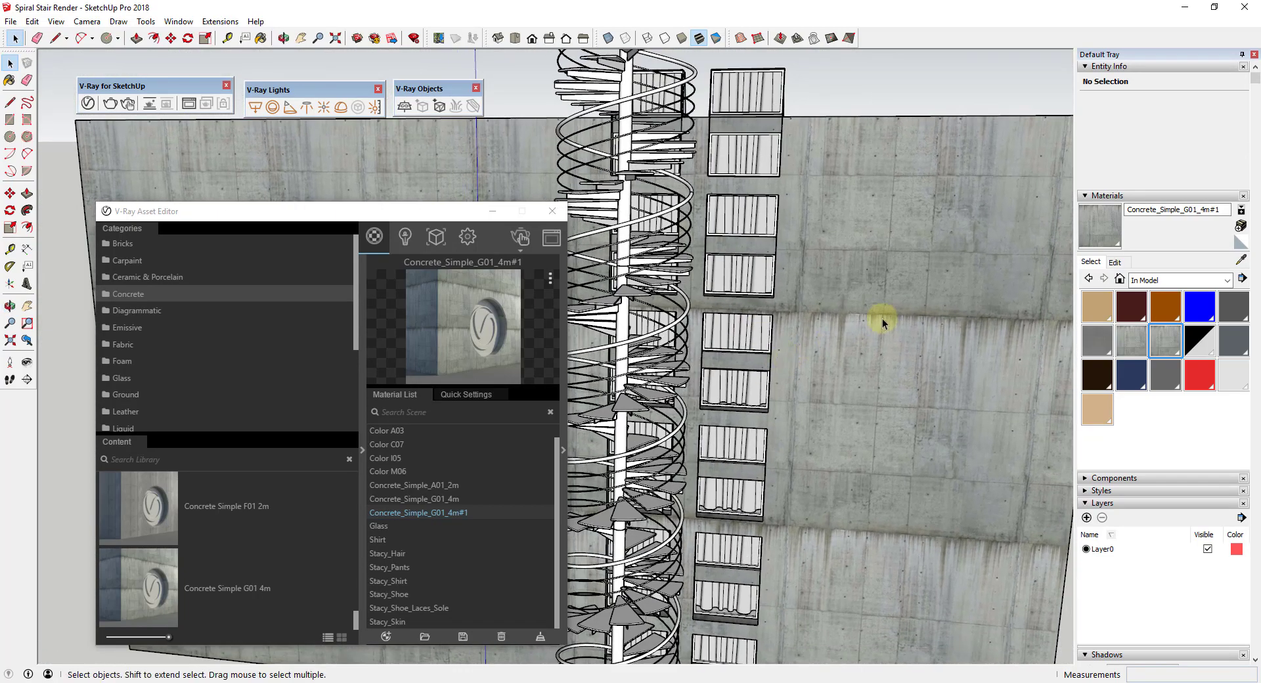
# Save the Spiral Stair Render model
pyautogui.scroll(-5, 881, 318)
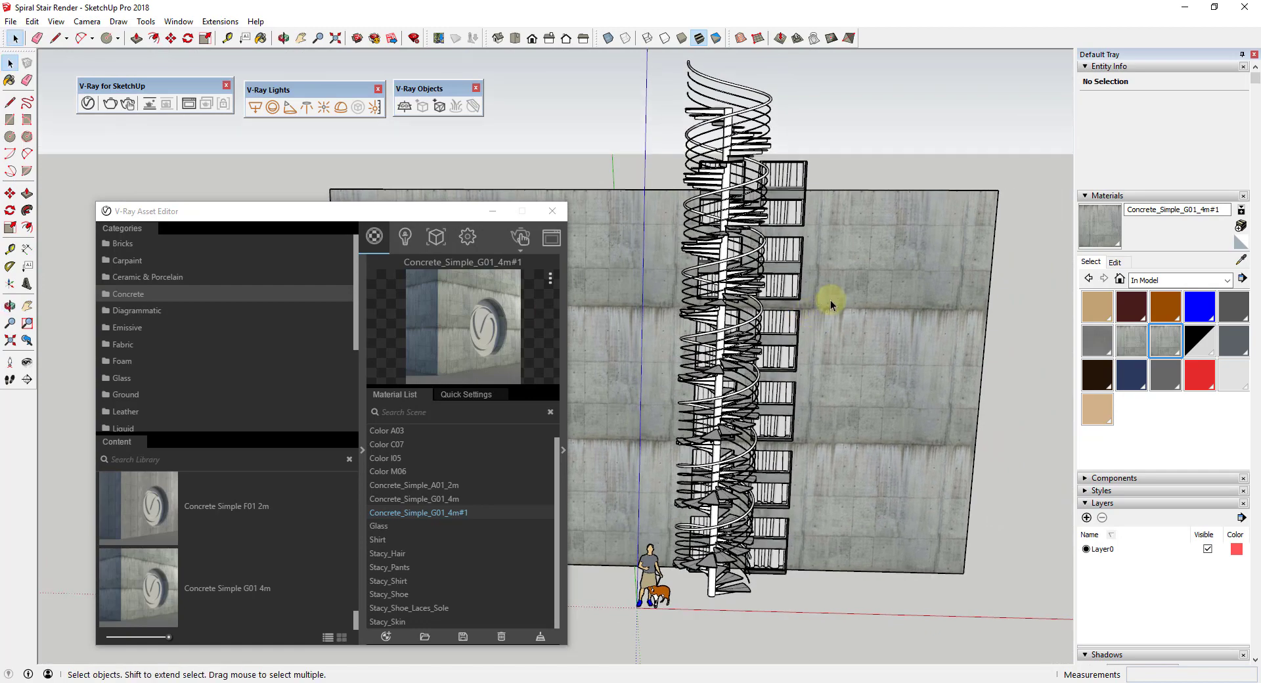
pyautogui.moveTo(821, 326); pyautogui.dragTo(853, 304, button='middle')
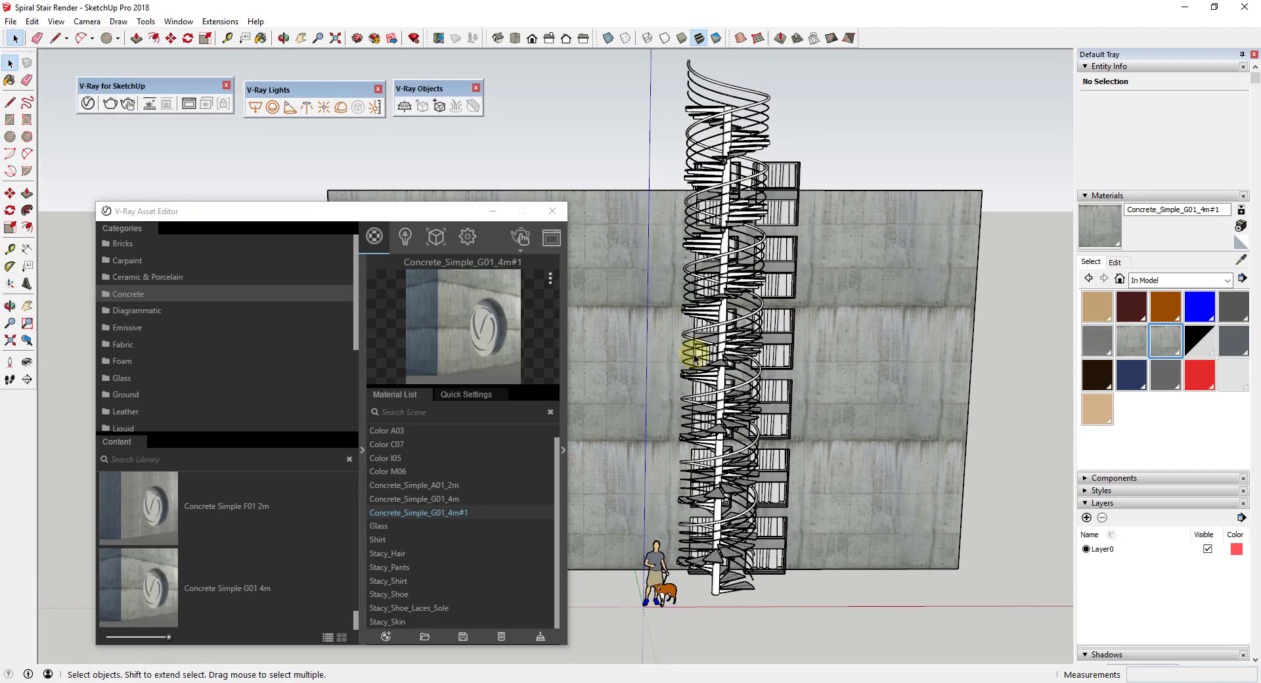
pyautogui.scroll(3, 754, 352)
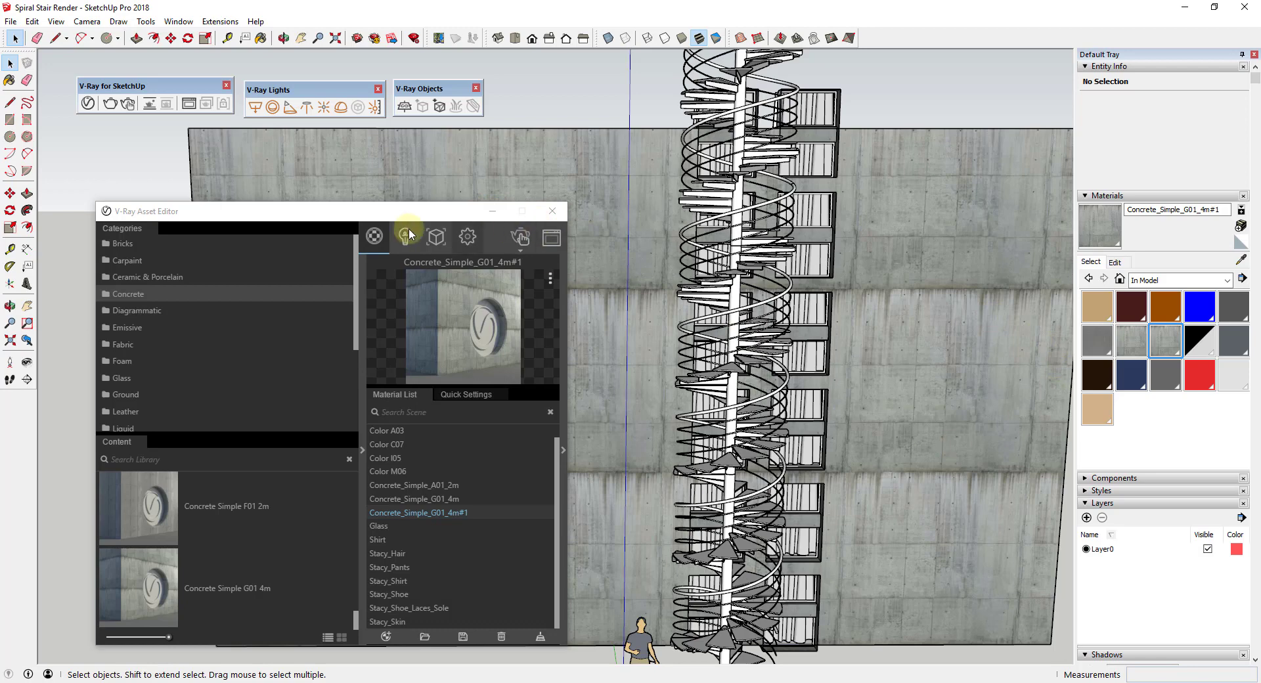
pyautogui.click(11, 21)
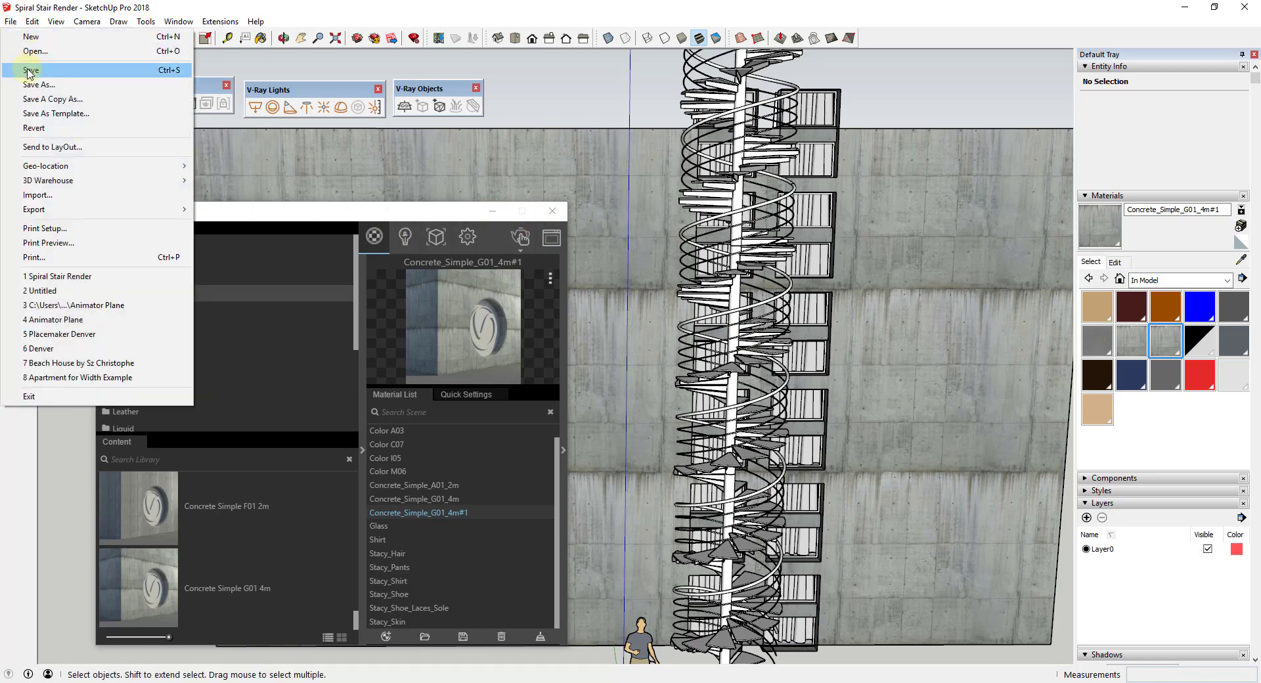
pyautogui.click(10, 21)
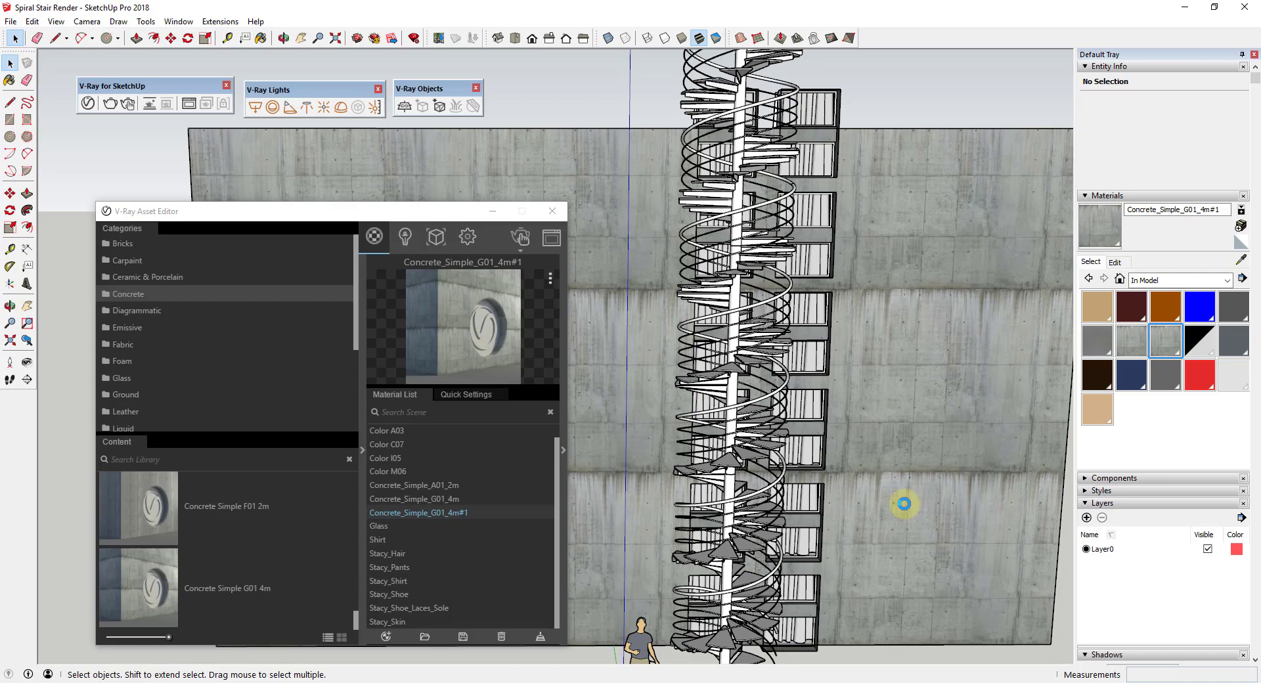
# Run a V-Ray interactive render of the staircase and concrete wall, stop it, and minimize the frame buffer
pyautogui.scroll(3, 904, 504)
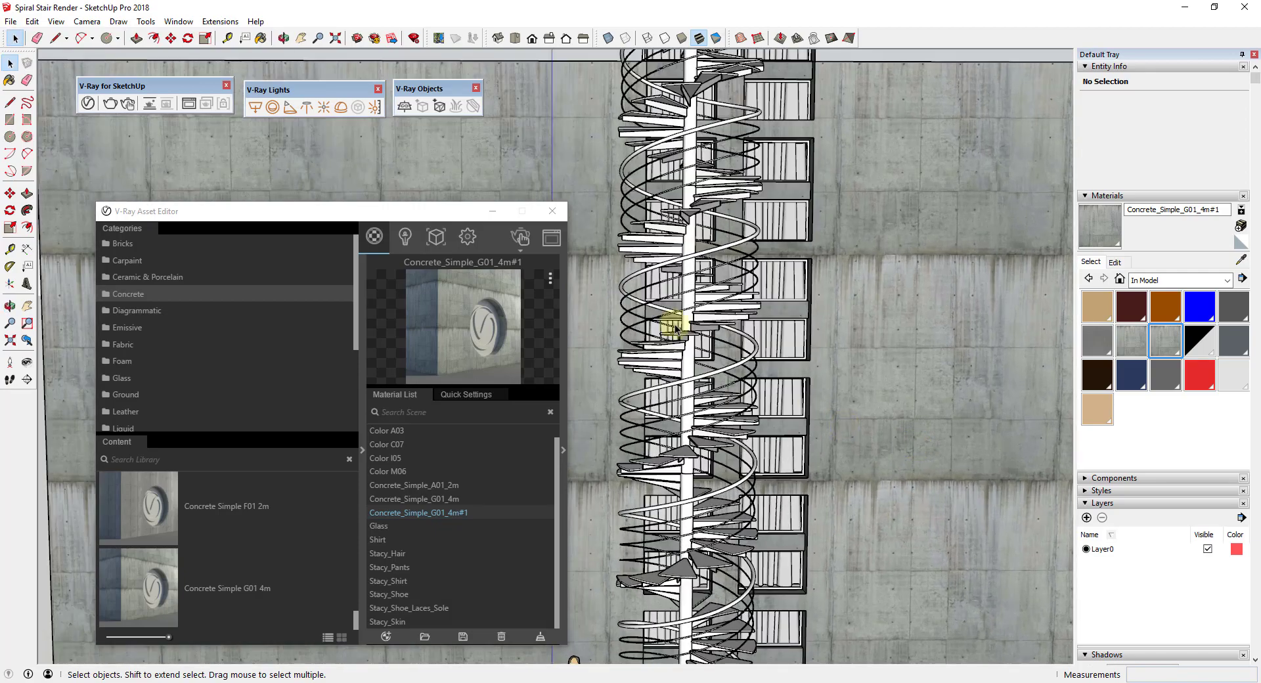
pyautogui.click(128, 105)
pyautogui.scroll(3, 765, 403)
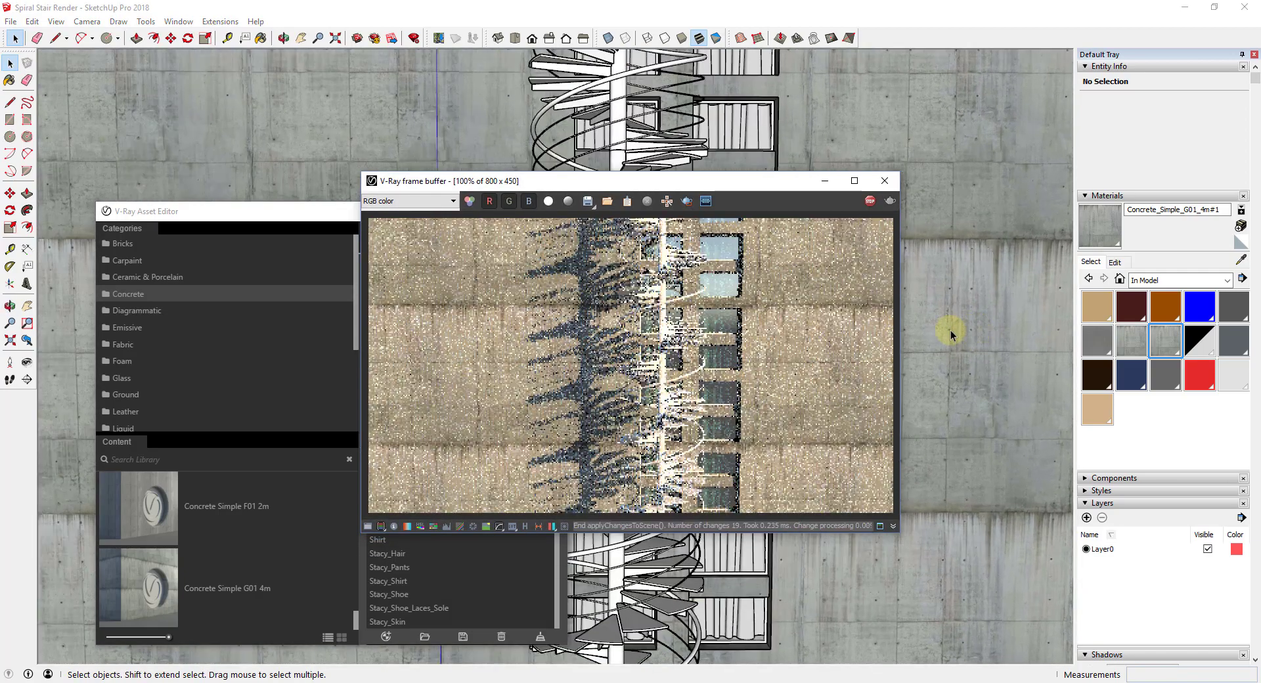
pyautogui.moveTo(957, 329); pyautogui.dragTo(860, 580, button='middle')
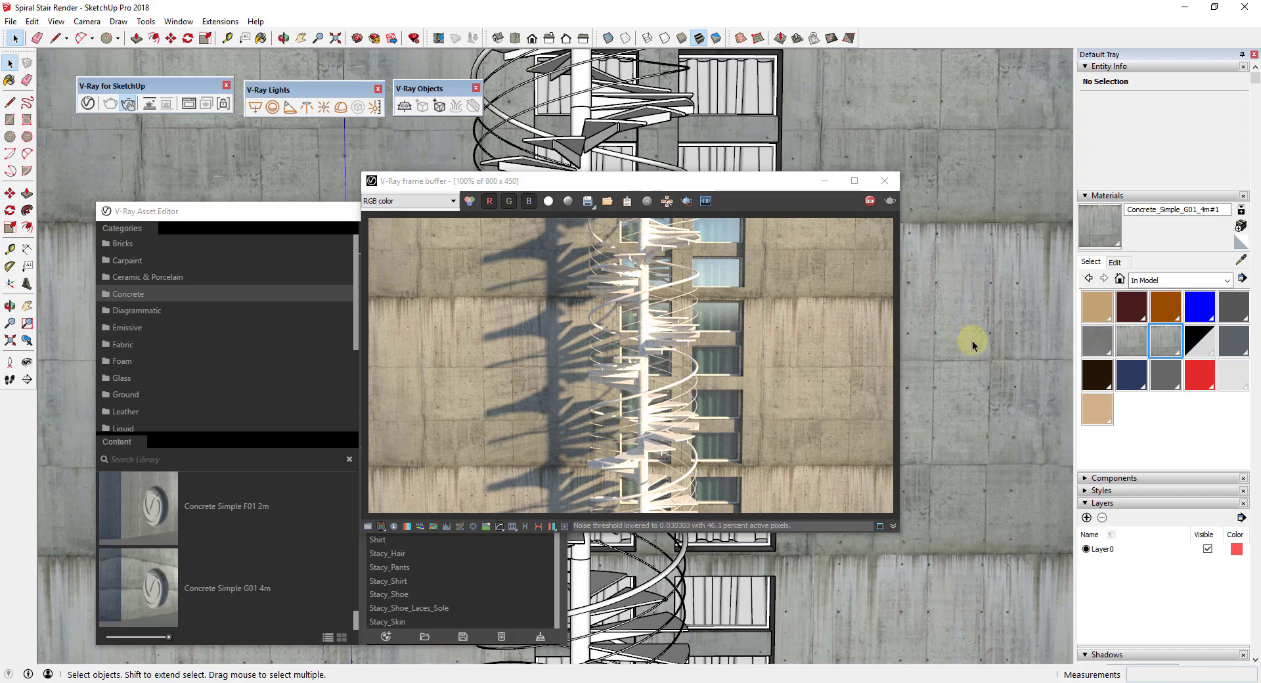
pyautogui.click(869, 202)
pyautogui.click(825, 181)
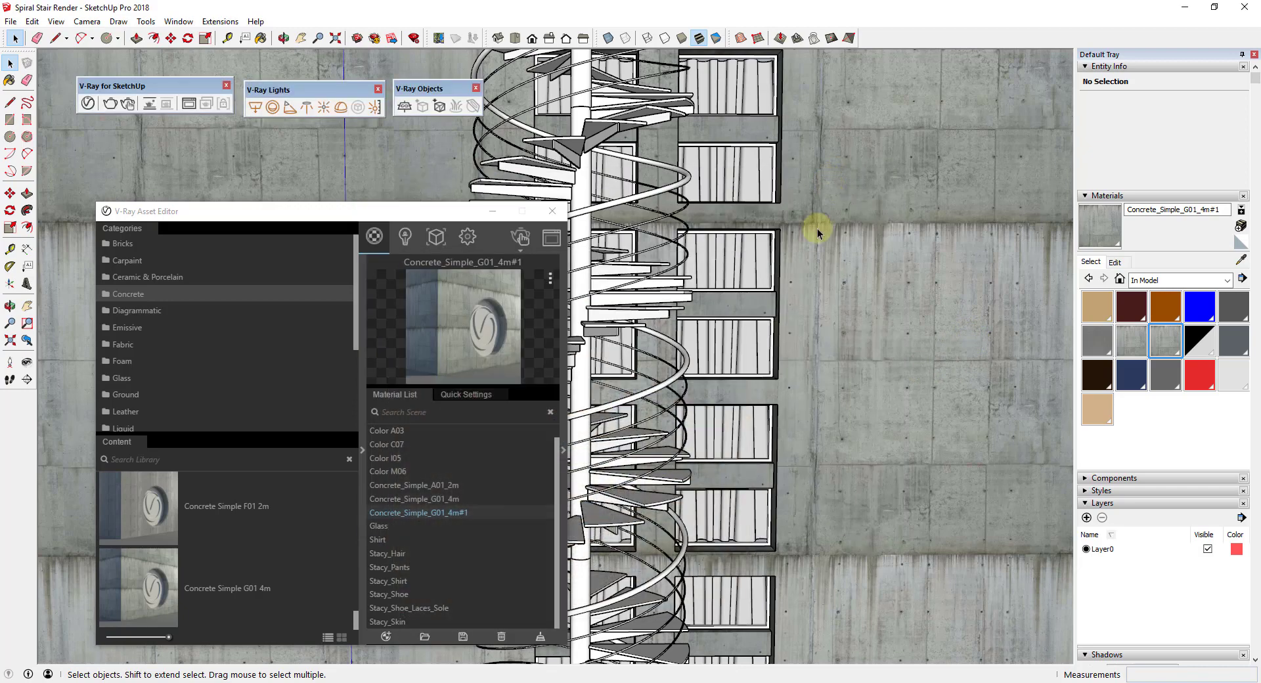
# Select the spiral staircase group and browse the V-Ray Metal library down to the Metal Galvanized materials
pyautogui.moveTo(641, 303); pyautogui.dragTo(614, 295, button='middle')
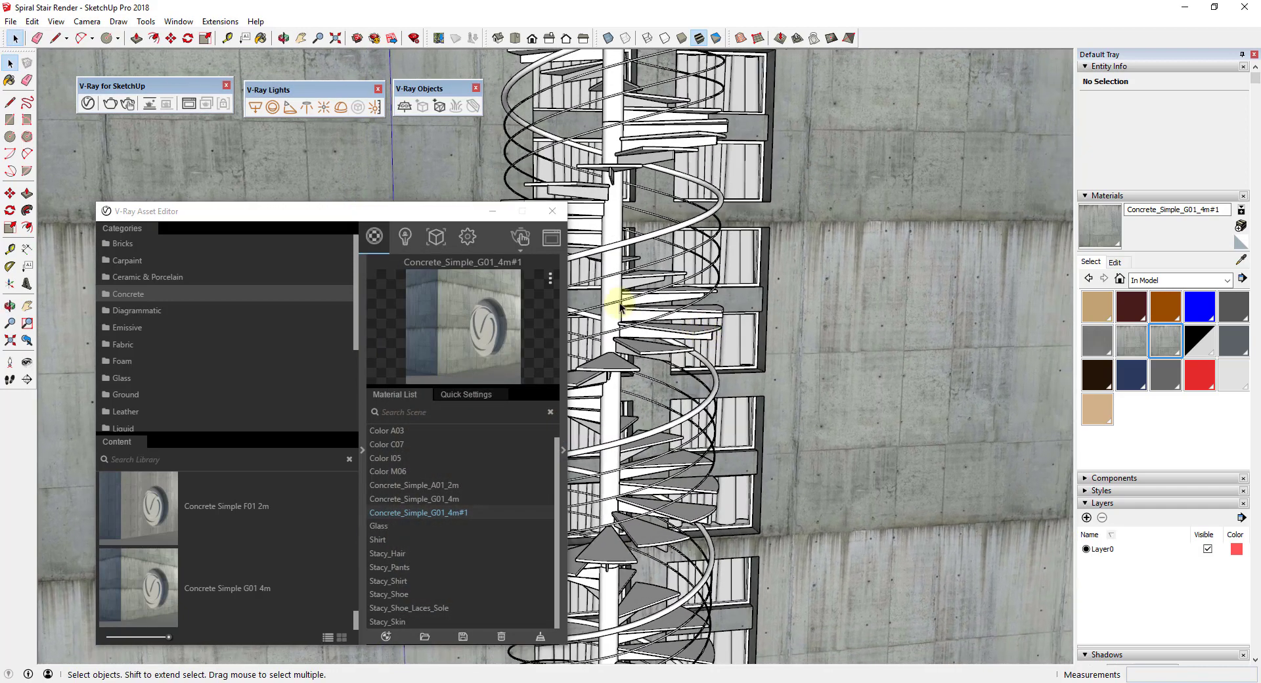
pyautogui.click(617, 287)
pyautogui.scroll(-3, 147, 348)
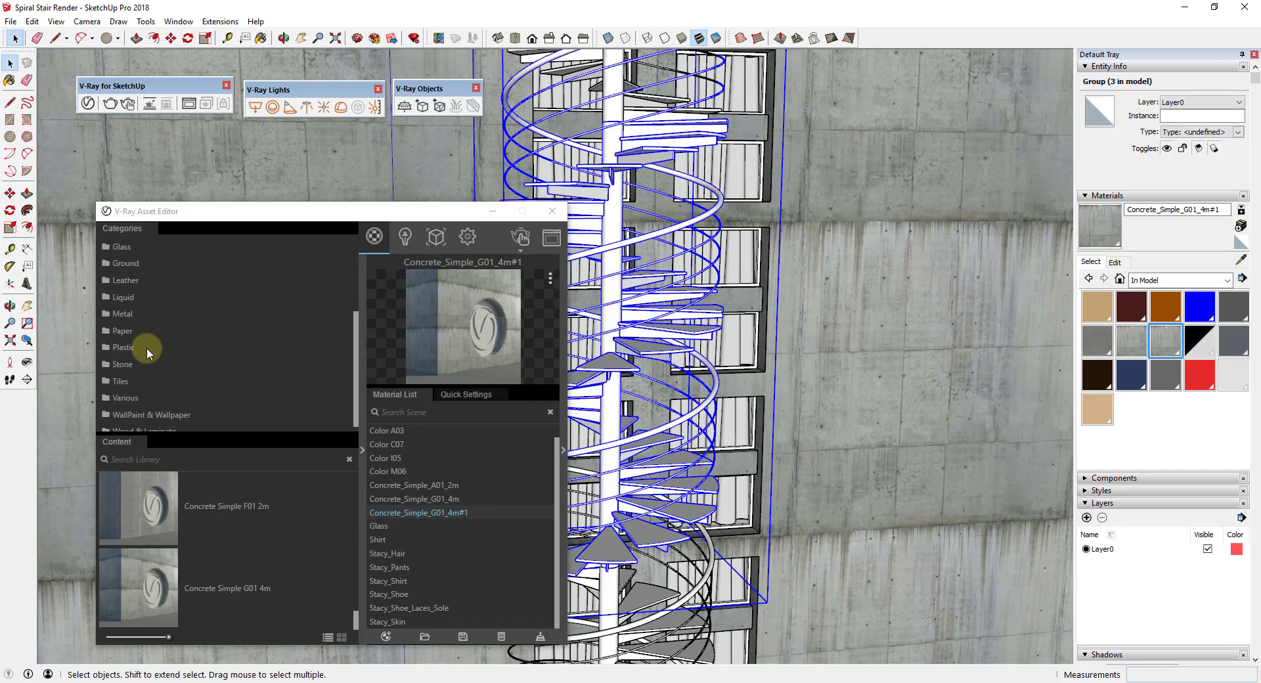
pyautogui.click(119, 316)
pyautogui.scroll(-10, 211, 542)
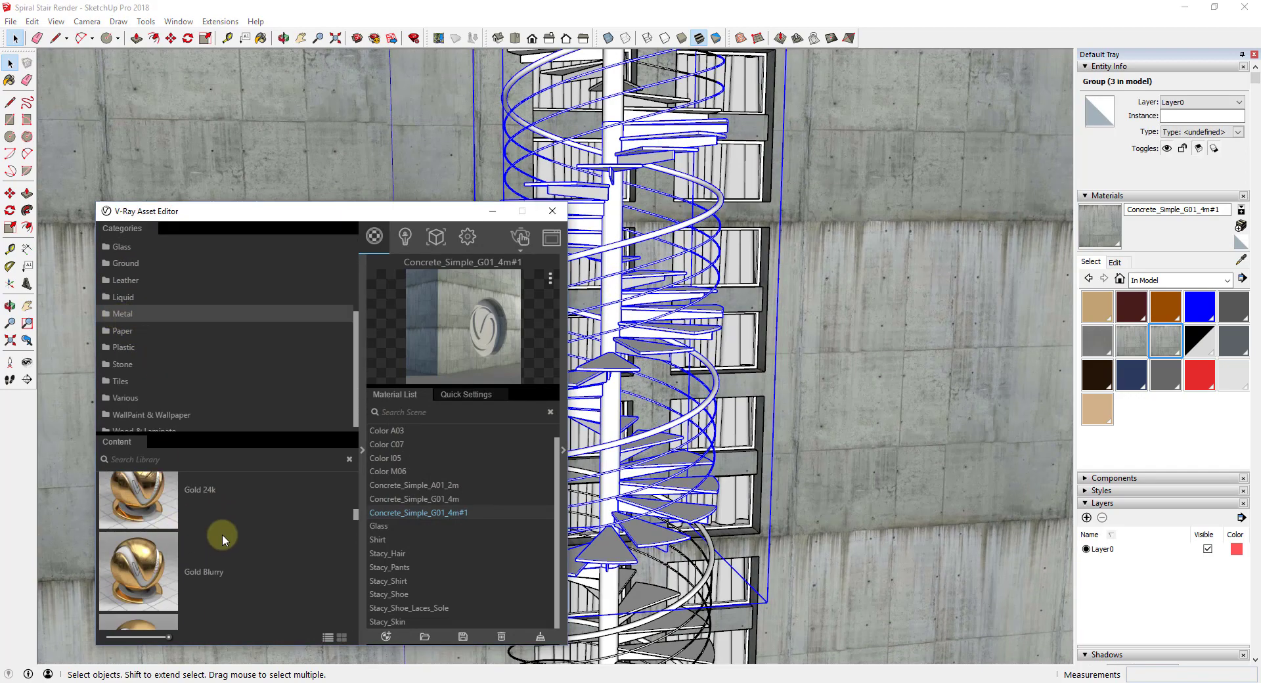
pyautogui.scroll(-5, 248, 537)
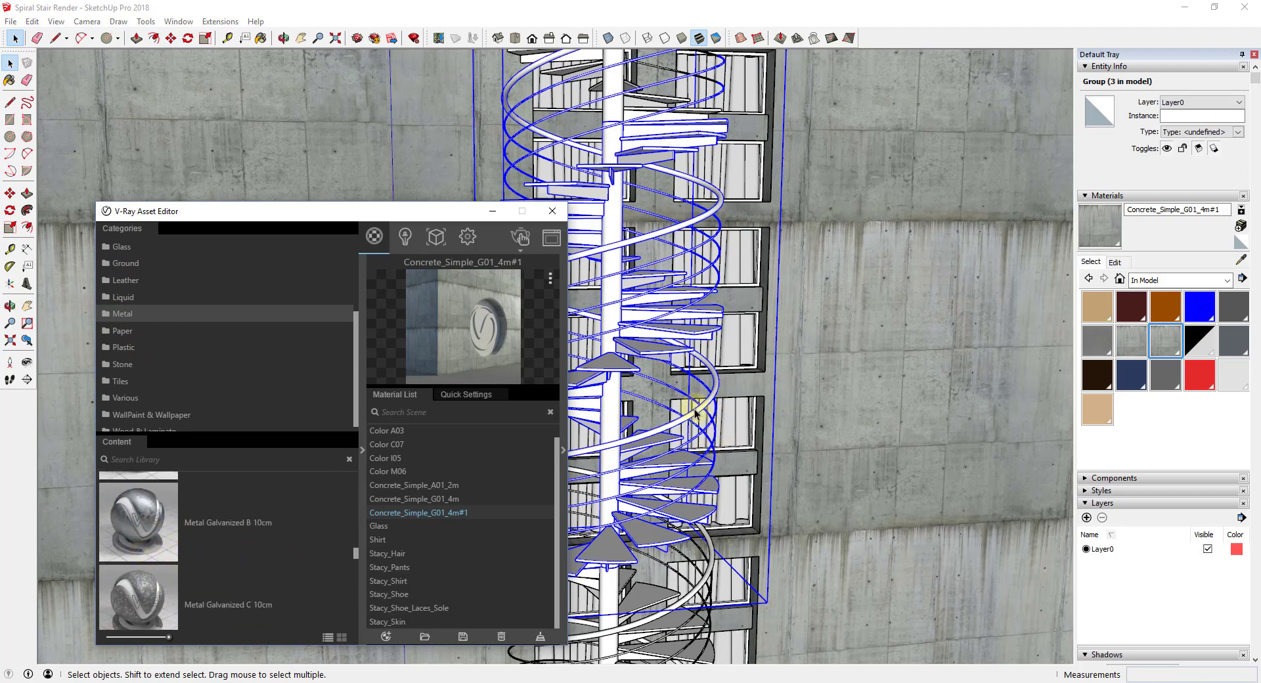
pyautogui.moveTo(691, 416); pyautogui.dragTo(696, 519)
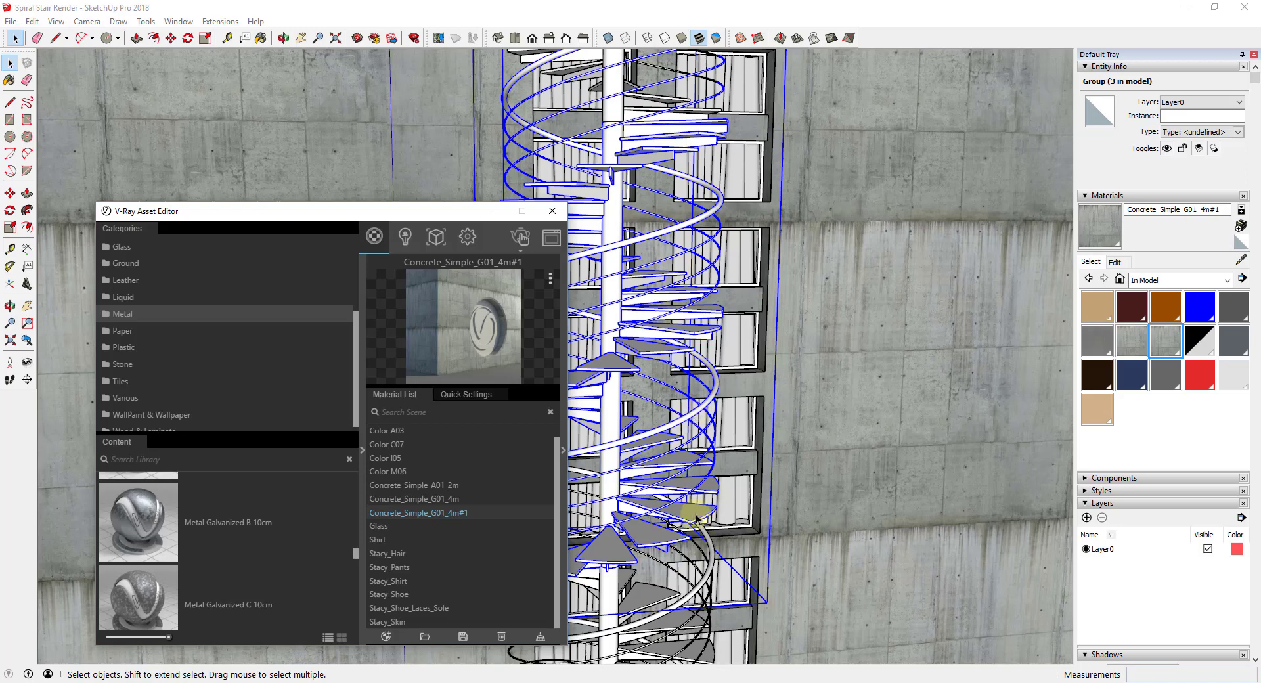
pyautogui.moveTo(675, 417); pyautogui.dragTo(670, 397, button='middle')
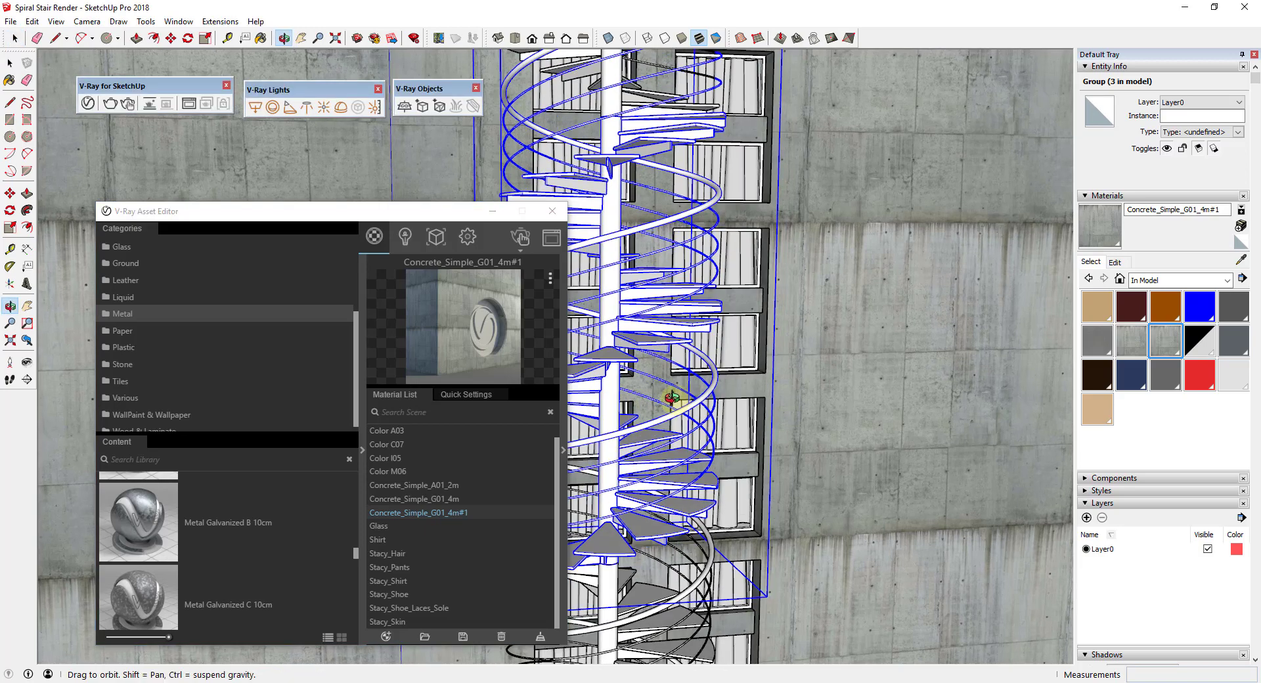
# Open the staircase group for editing and apply the Metal Galvanized C 10cm library material to the spiral handrail
pyautogui.doubleClick(657, 235)
pyautogui.click(675, 217)
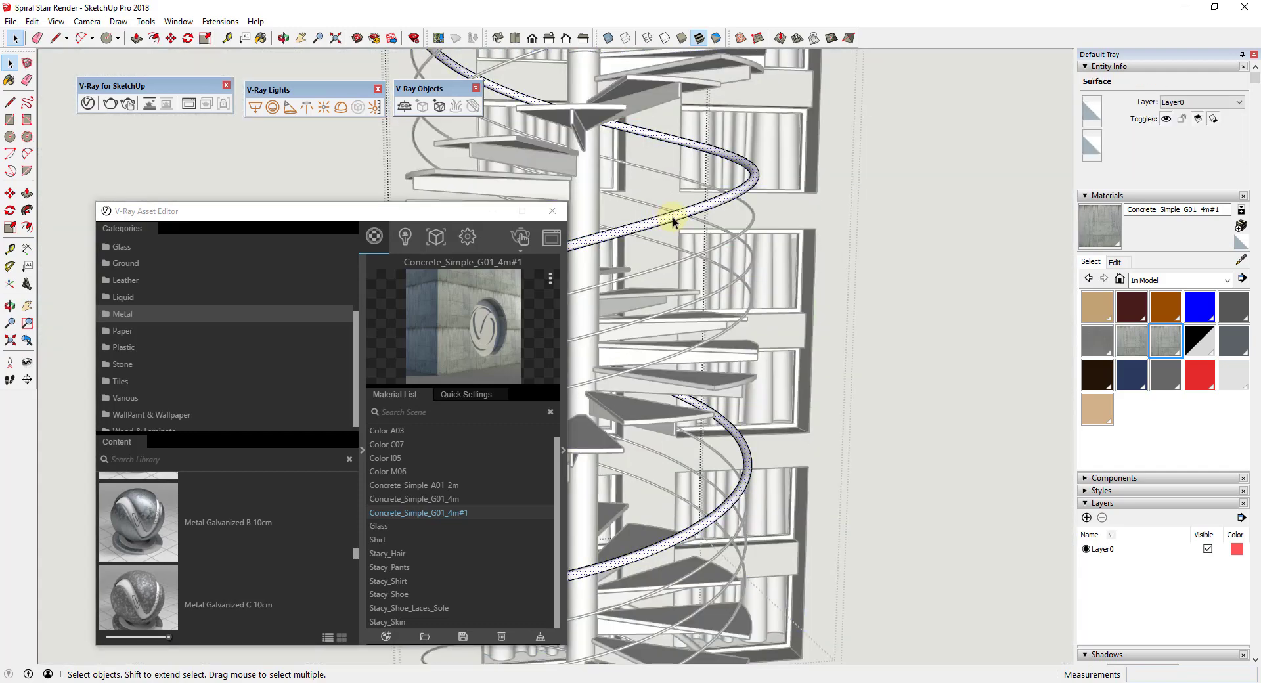
pyautogui.click(158, 611)
pyautogui.moveTo(415, 526); pyautogui.dragTo(578, 244)
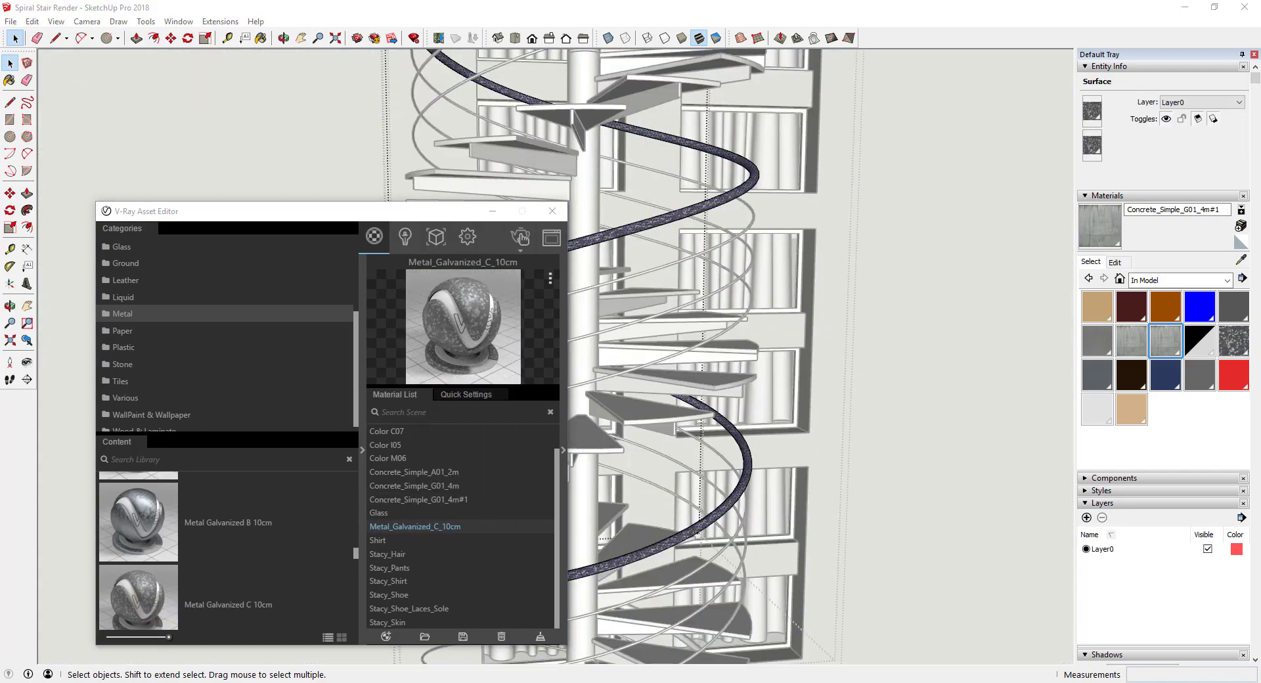
# Set the texture width of the handrail's Metal_Galvanized_C_10cm material to 4 inches
pyautogui.click(1114, 262)
pyautogui.press('b')
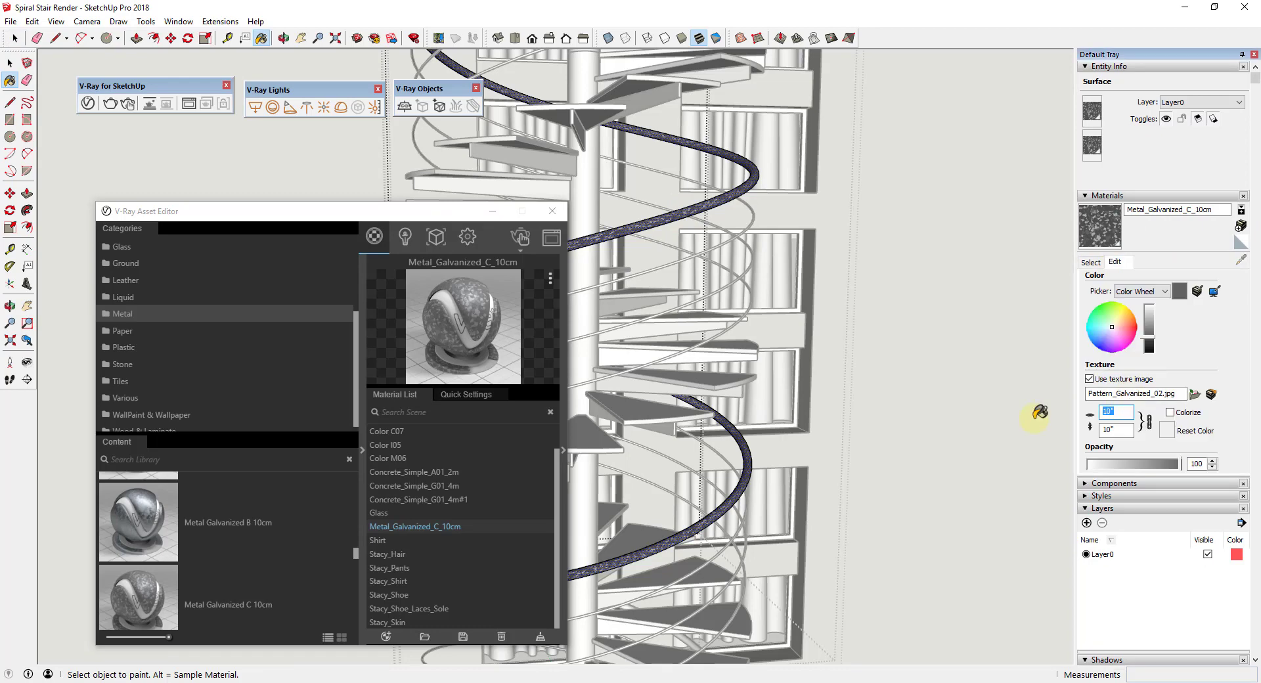
pyautogui.write('4')
pyautogui.press('Return')
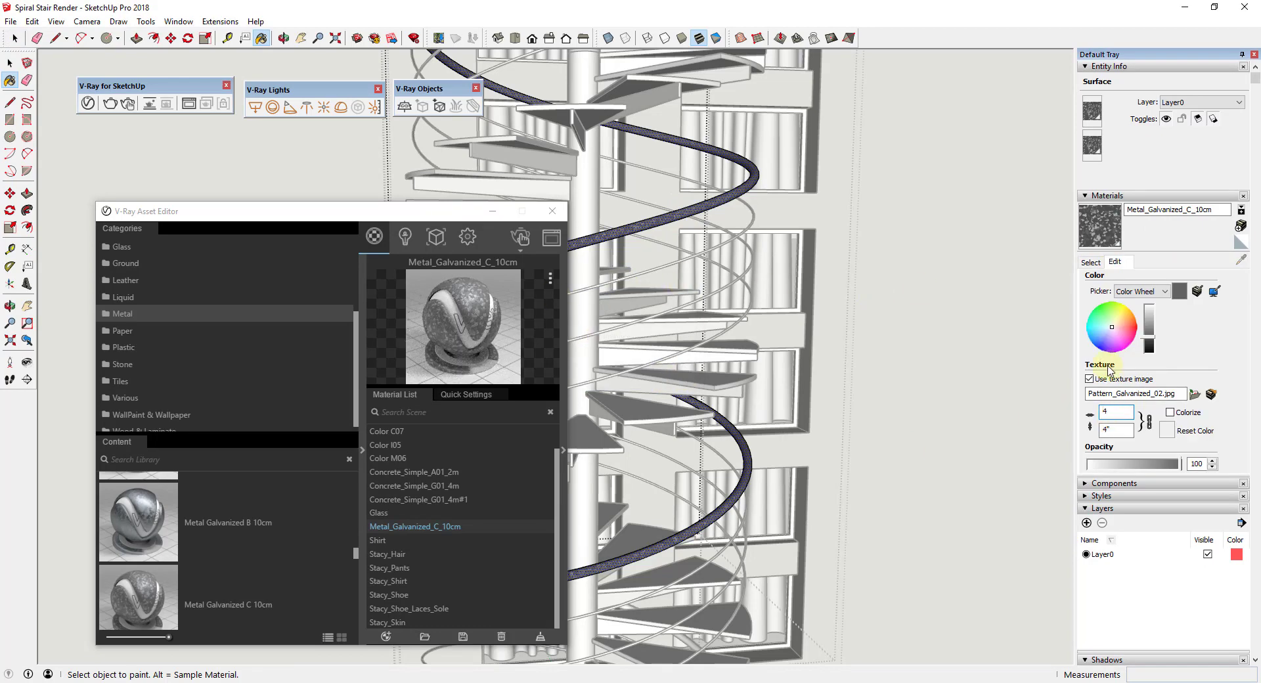
# Apply the same galvanized metal to the thin spiral rails beneath the handrail and select the central pole
pyautogui.rightClick(913, 322)
pyautogui.click(932, 328)
pyautogui.press('b')
pyautogui.click(676, 304)
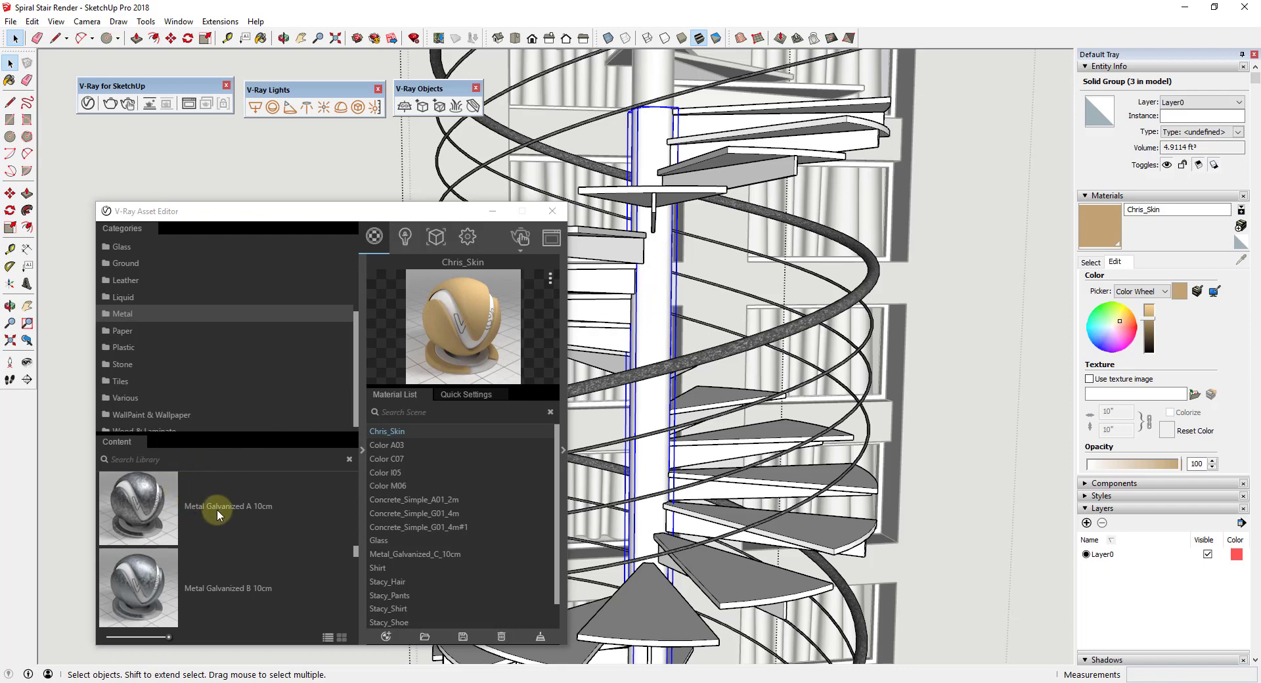
# Add Metal Galvanized A 10cm to the scene materials and apply it to the selected central pole
pyautogui.click(174, 507)
pyautogui.doubleClick(252, 515)
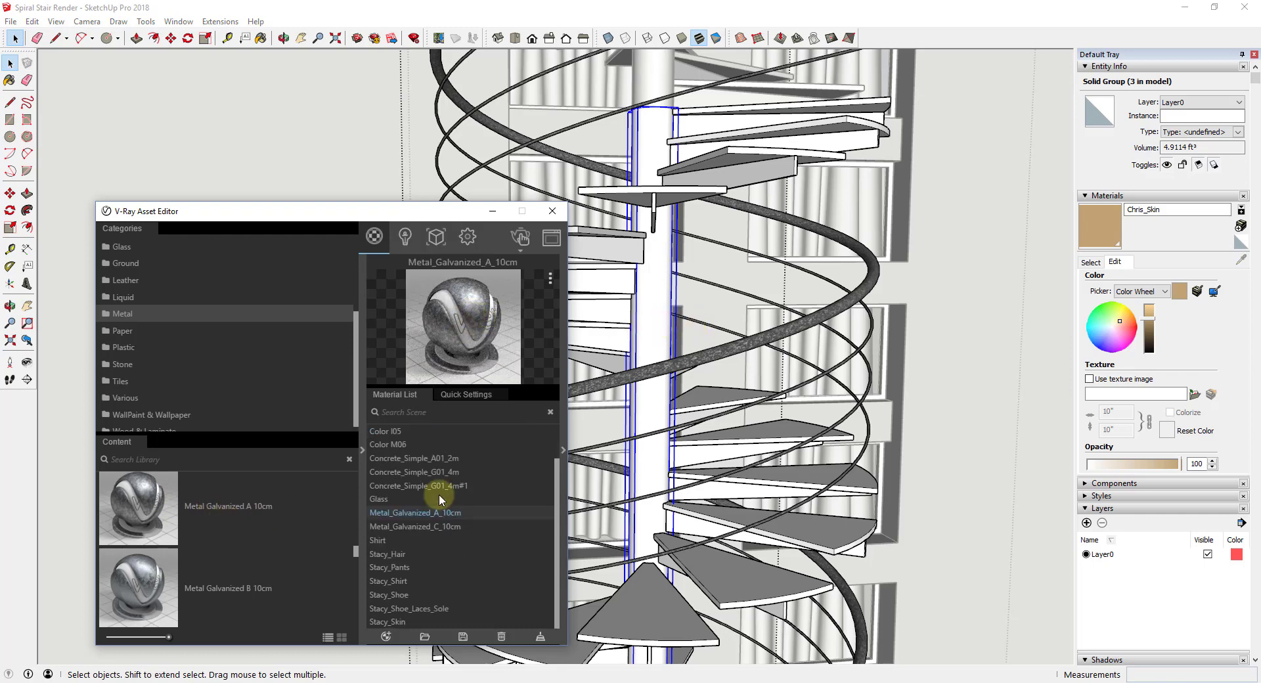
pyautogui.rightClick(435, 513)
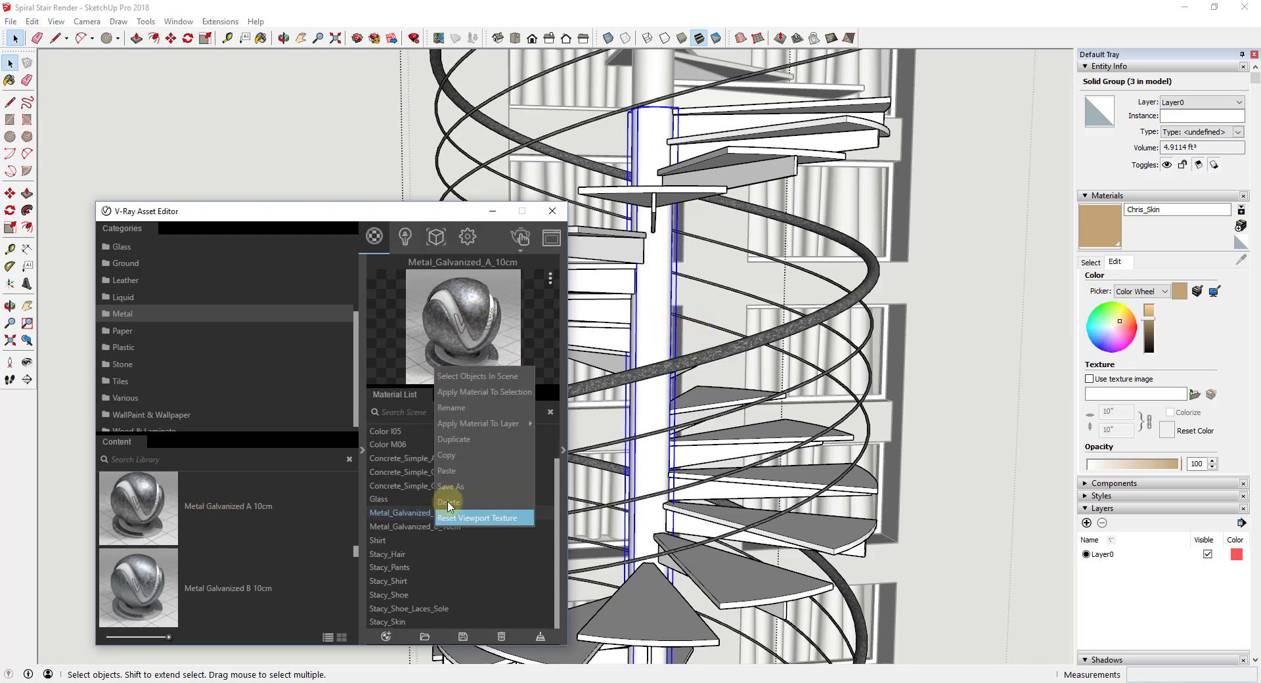
pyautogui.click(481, 394)
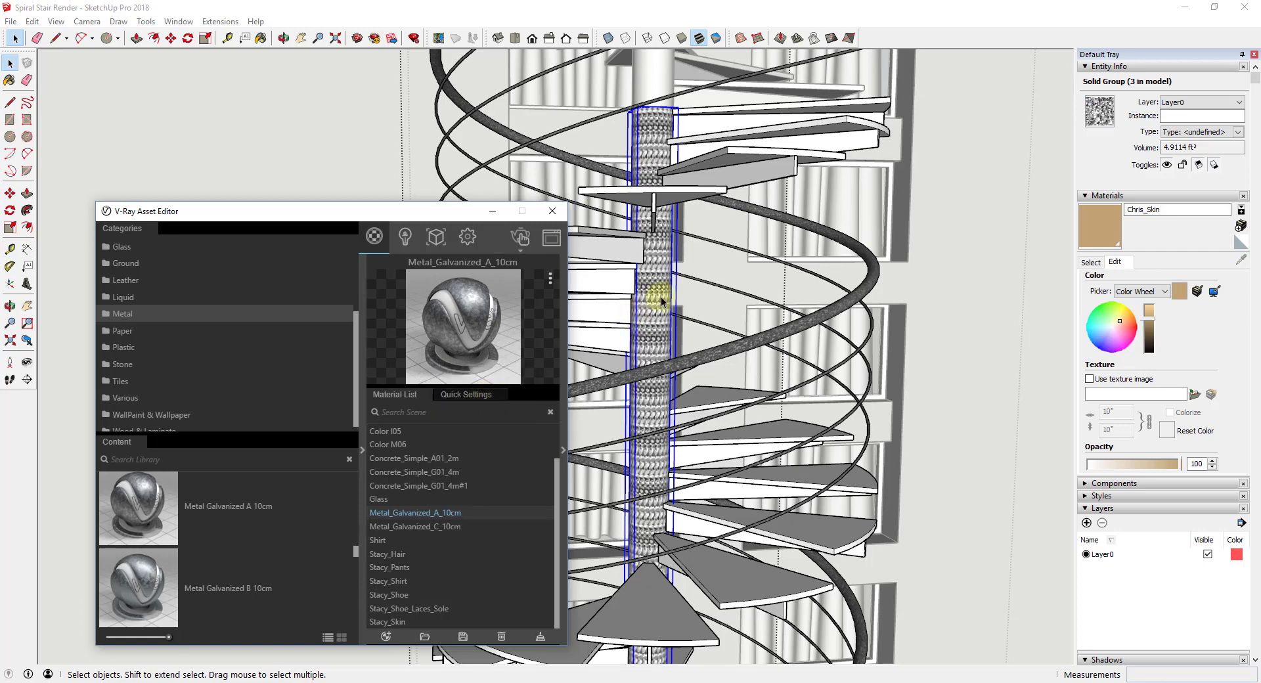
# Resize the pole's Metal_Galvanized_A_10cm texture, trying a width of 2 inches before setting it to 4 inches
pyautogui.scroll(4, 656, 302)
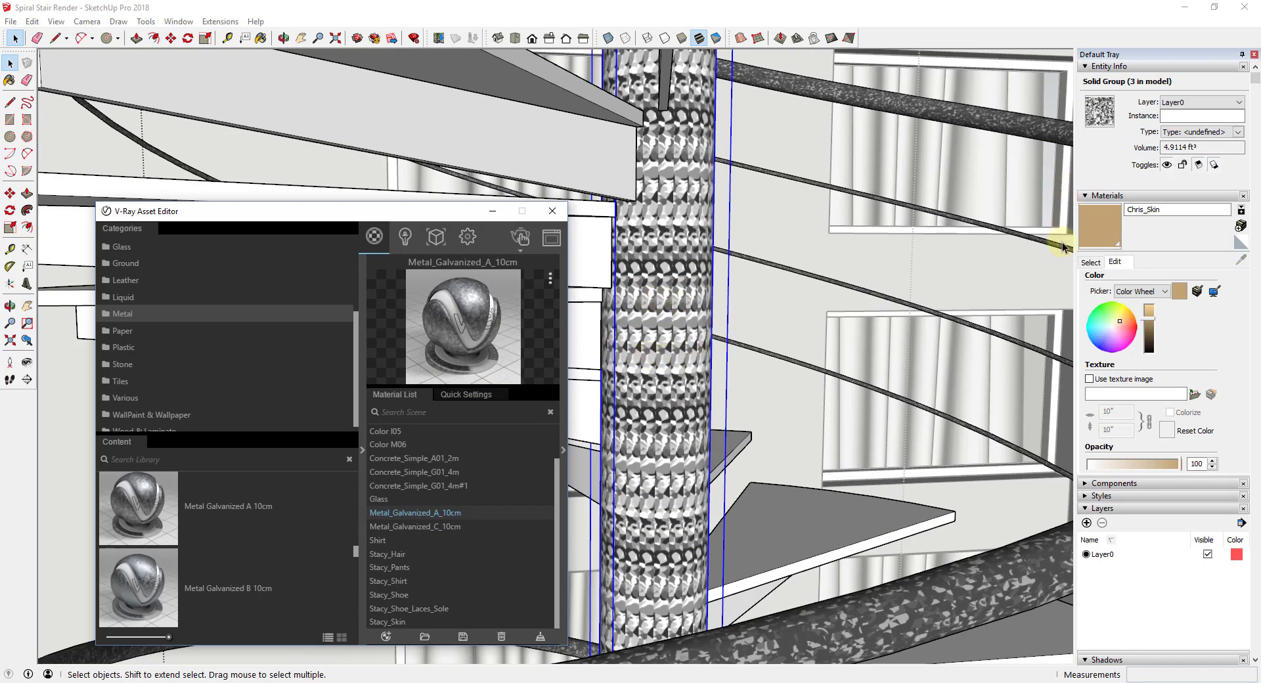
pyautogui.click(1090, 262)
pyautogui.click(1233, 340)
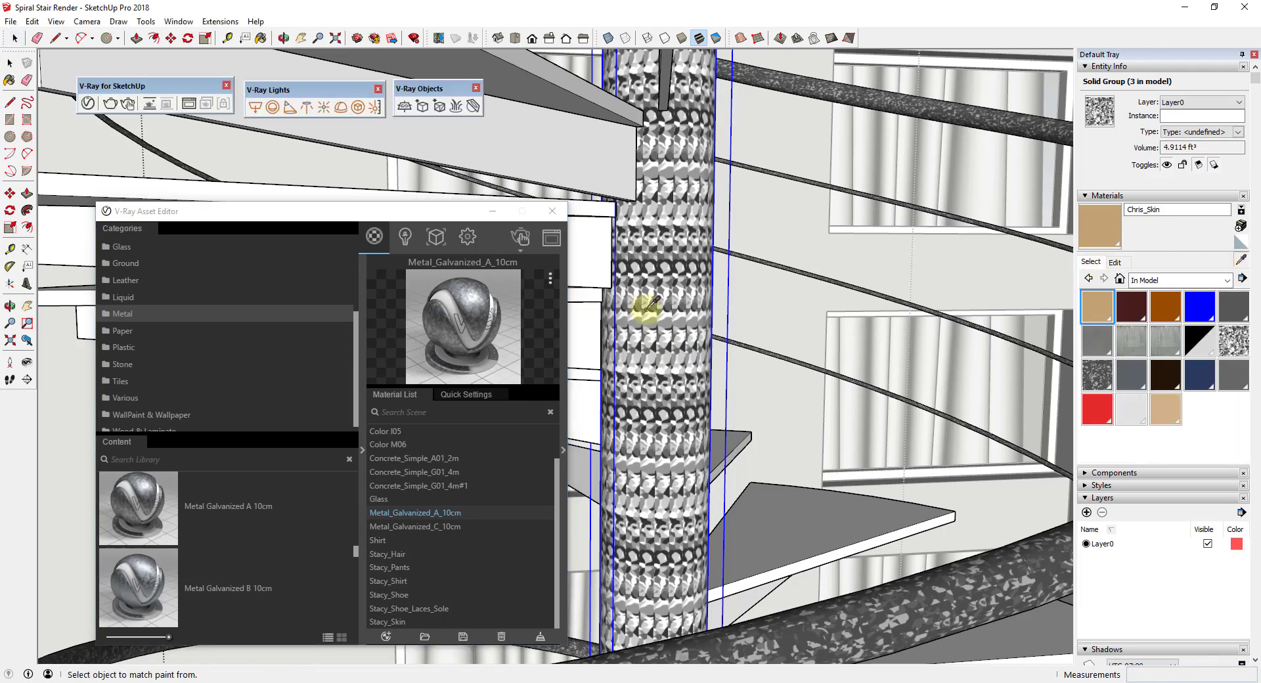
pyautogui.click(1115, 262)
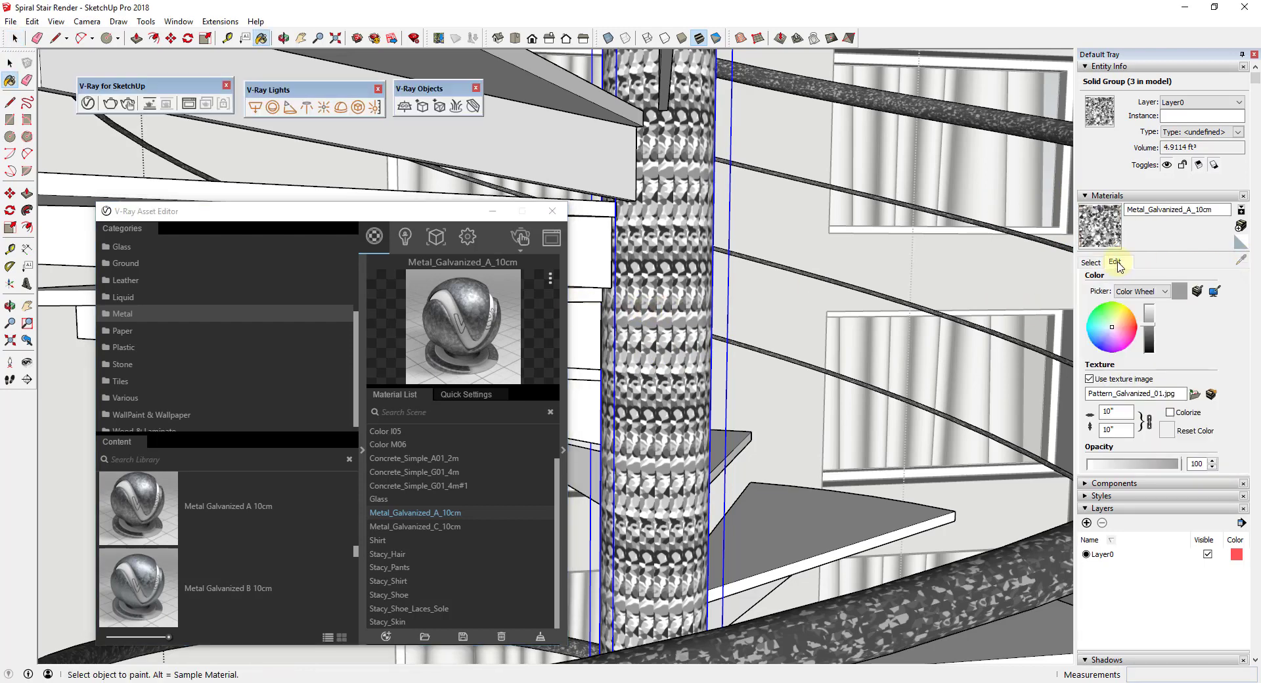
pyautogui.click(1126, 412)
pyautogui.write('2')
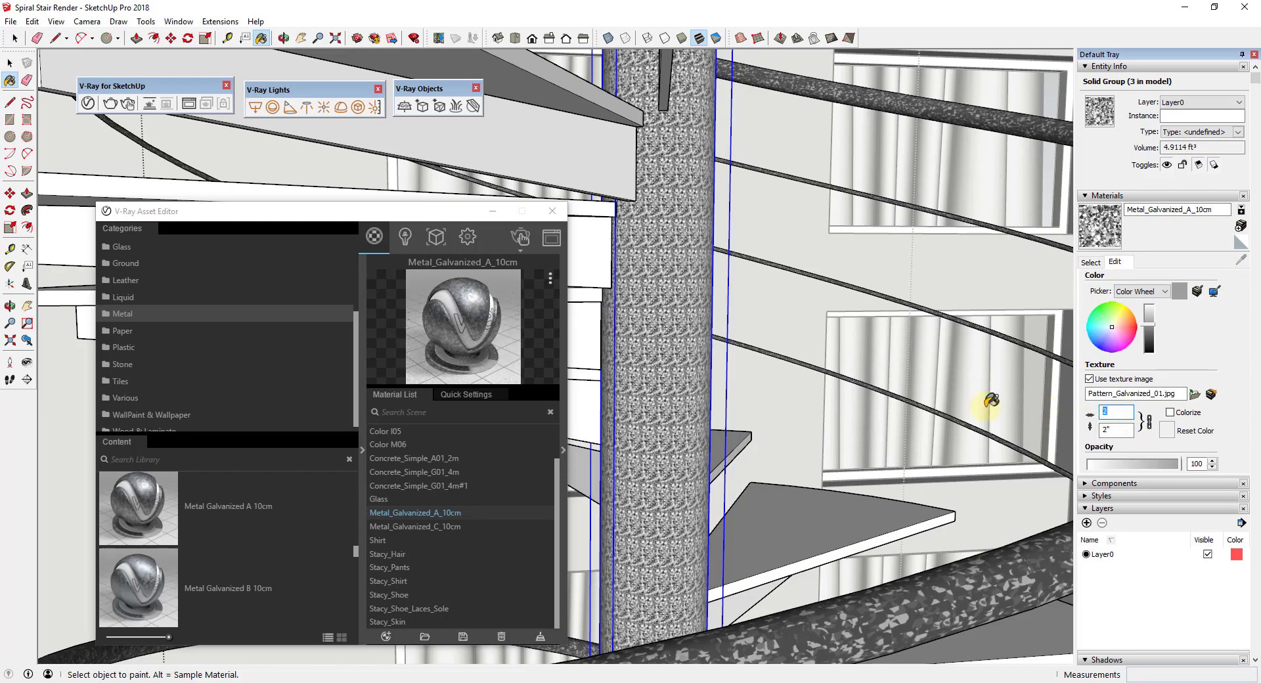
pyautogui.write('4')
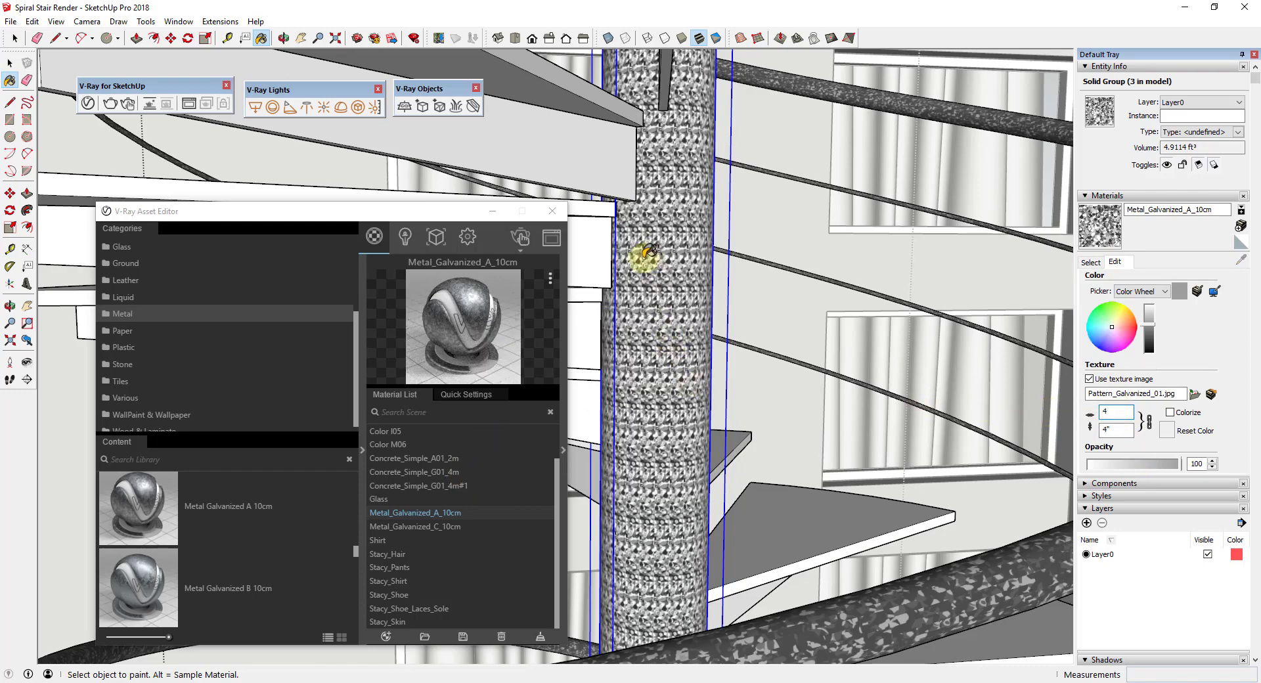
# Show hidden geometry and examine how the galvanized texture repeats across the central pole's facets
pyautogui.scroll(5, 650, 262)
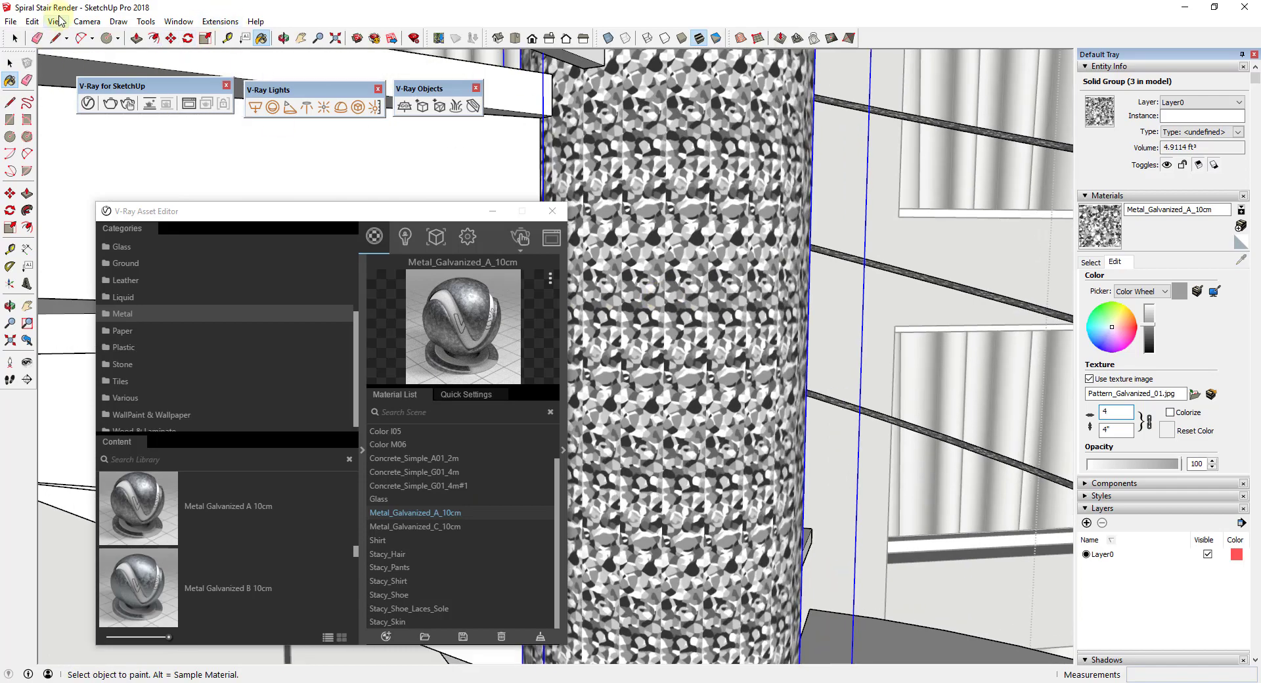
pyautogui.click(57, 21)
pyautogui.click(99, 68)
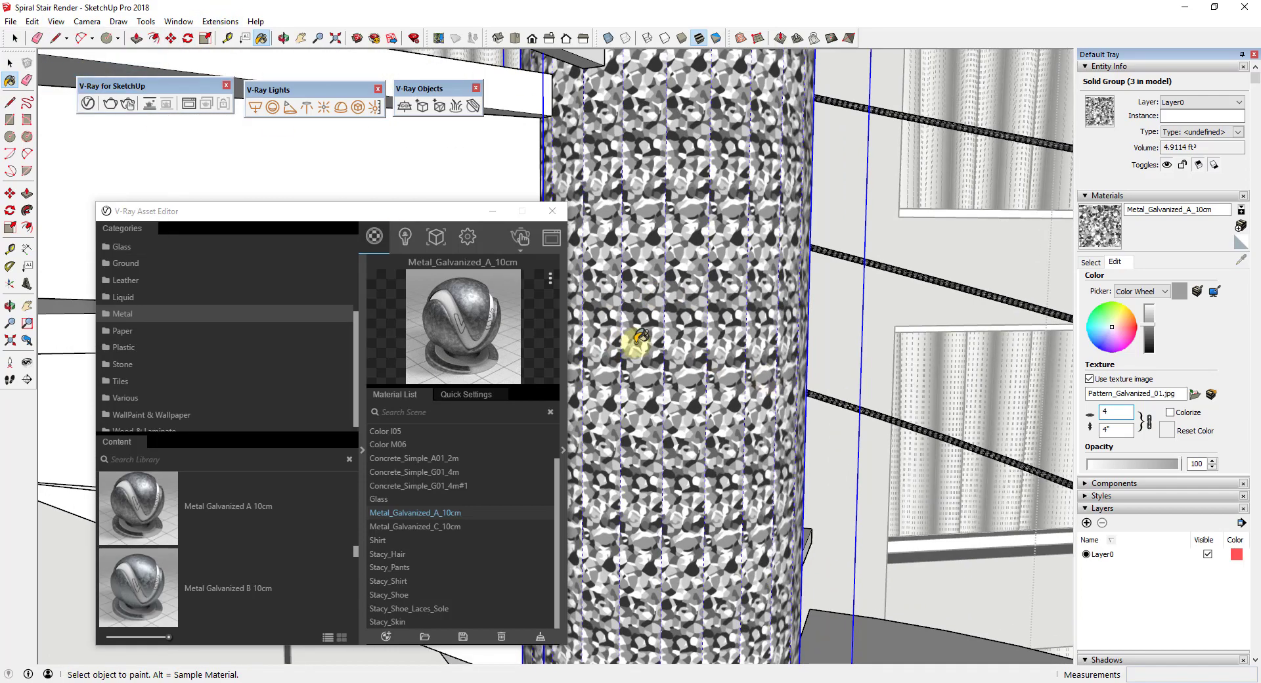
pyautogui.moveTo(801, 360)
pyautogui.mouseDown(button='middle')
pyautogui.moveTo(650, 353)
pyautogui.moveTo(737, 340)
pyautogui.moveTo(664, 329)
pyautogui.mouseUp(button='middle')
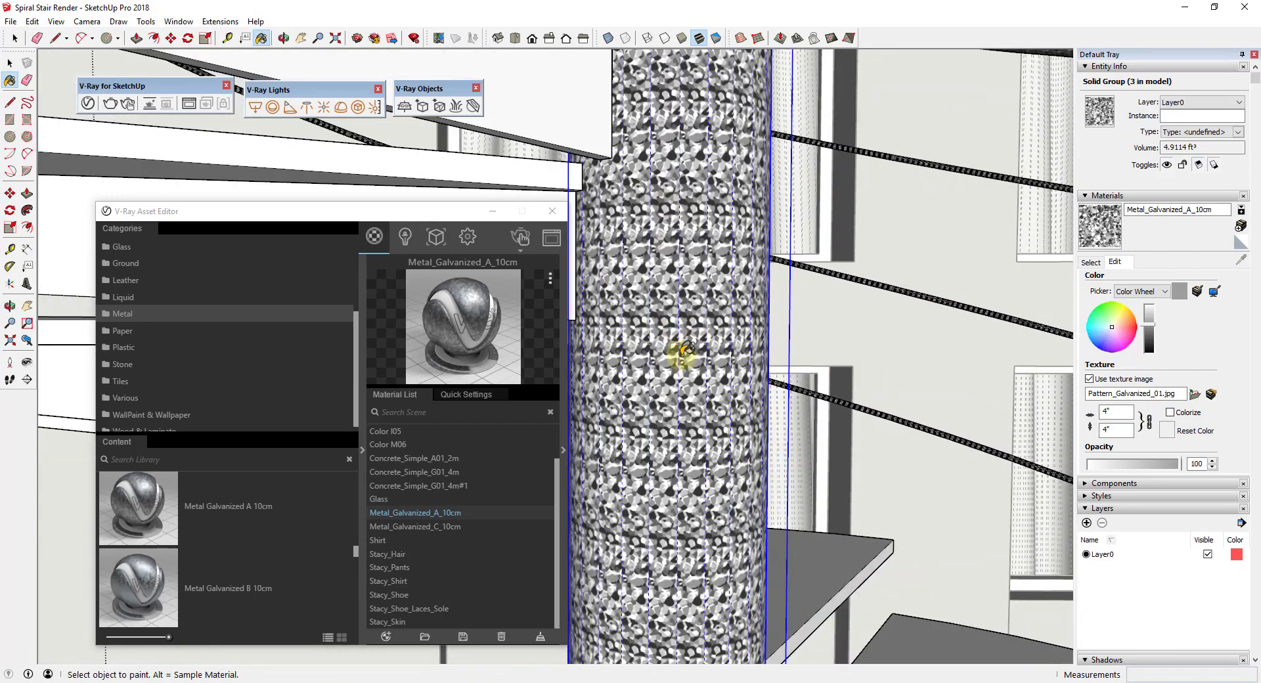
pyautogui.scroll(-3, 732, 374)
pyautogui.moveTo(729, 366); pyautogui.dragTo(722, 394, button='middle')
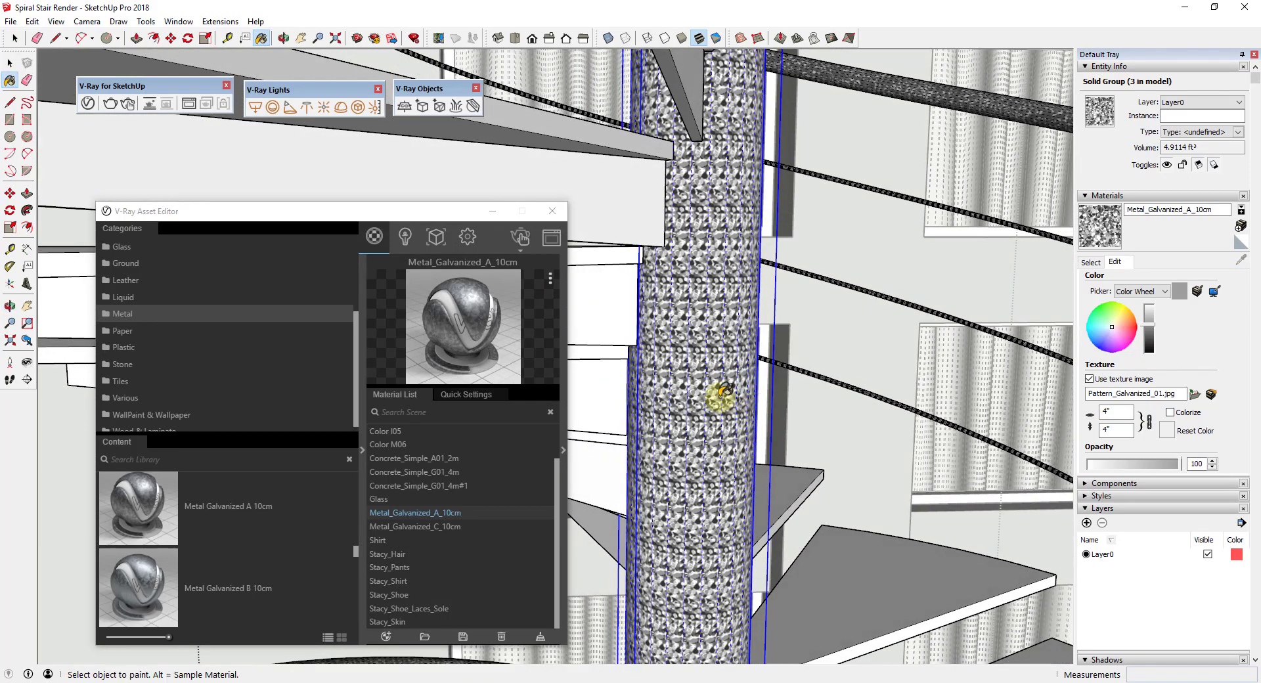
pyautogui.press('space')
pyautogui.scroll(-2, 719, 391)
pyautogui.scroll(-2, 722, 382)
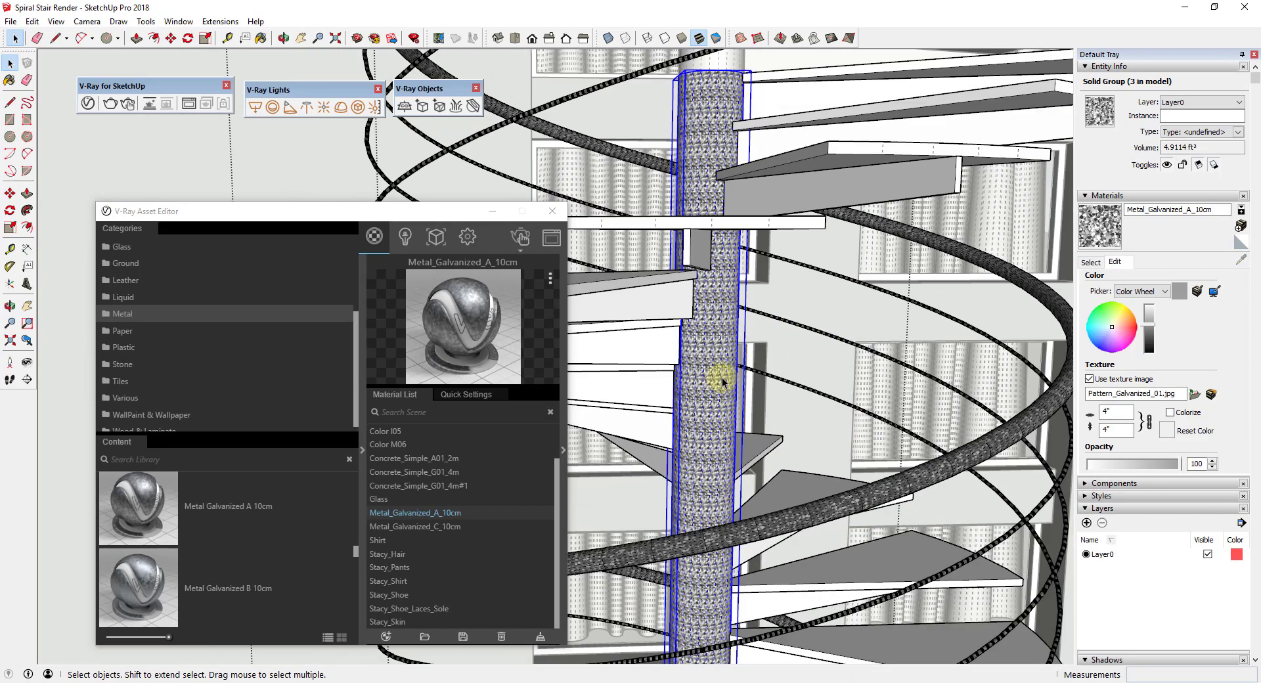
# Apply the V-Ray Tri-Planar projection (World) to the central pole's texture and deselect the pole
pyautogui.scroll(5, 722, 382)
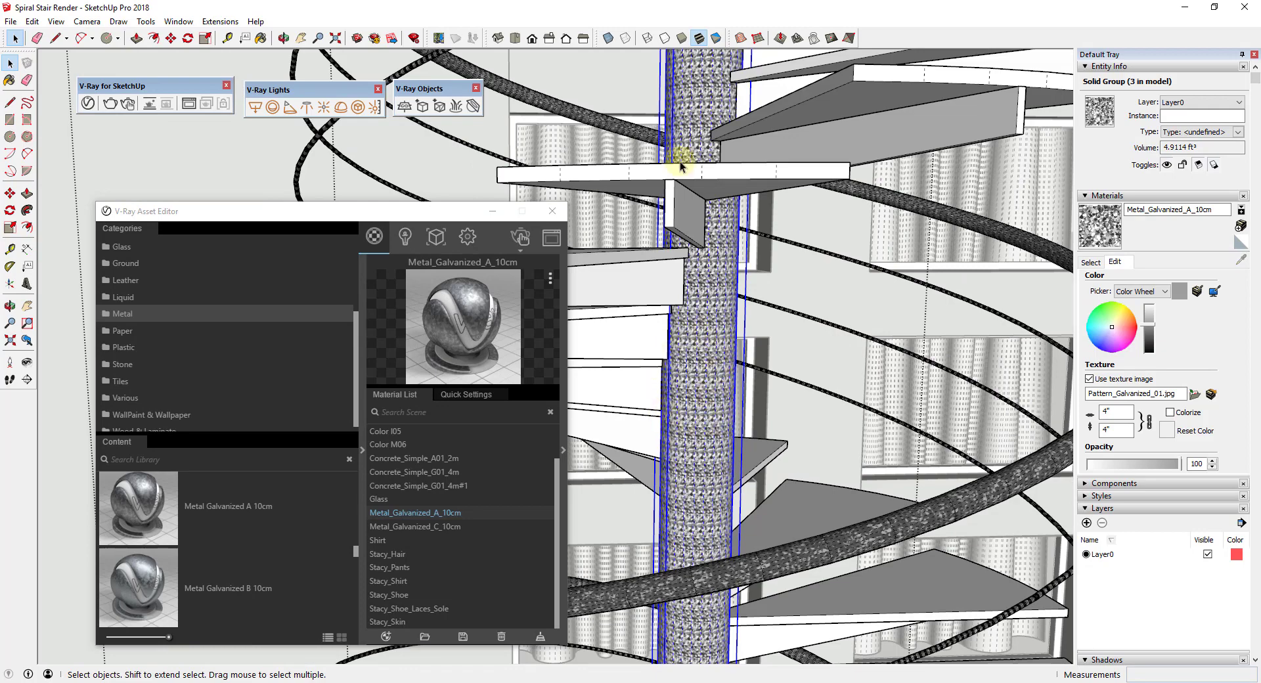
pyautogui.scroll(-3, 644, 404)
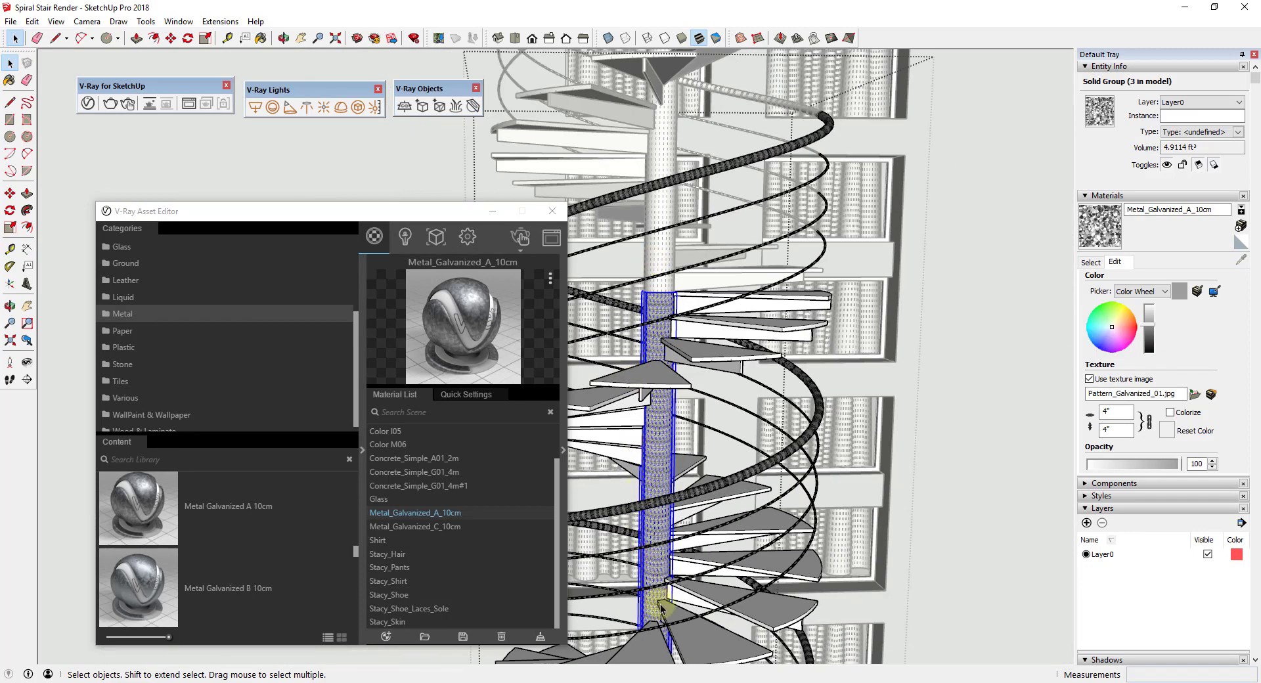
pyautogui.scroll(5, 656, 460)
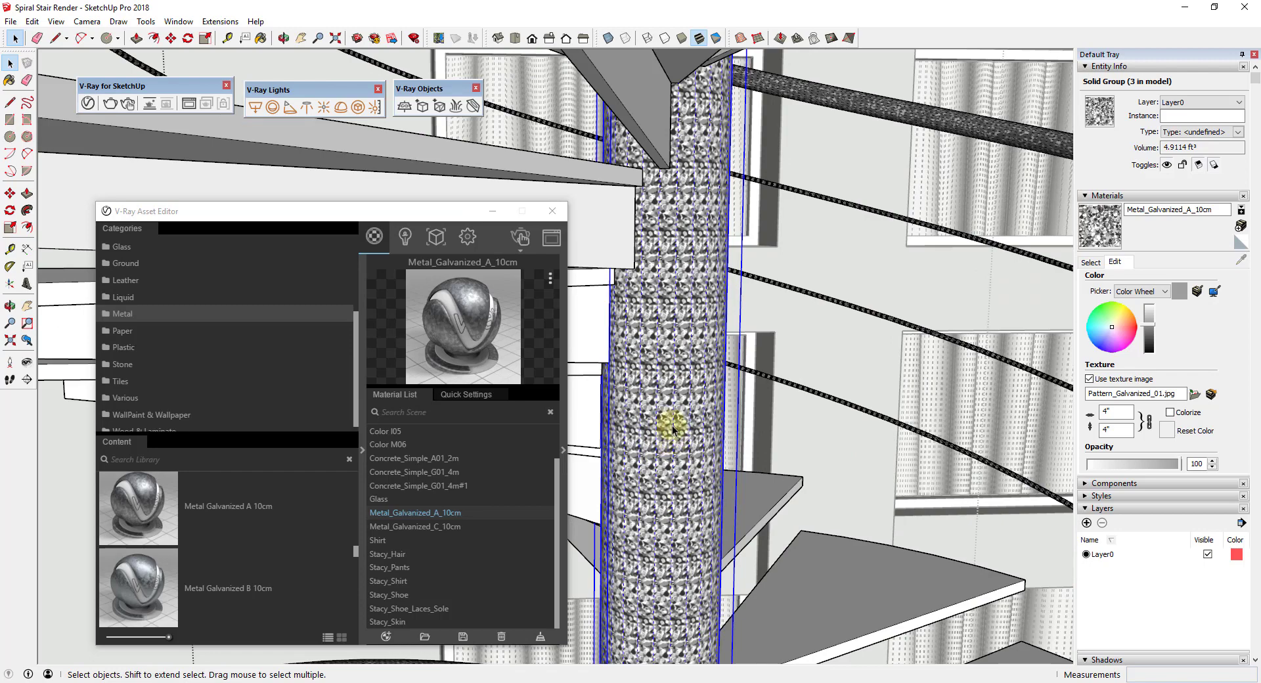
pyautogui.scroll(3, 673, 430)
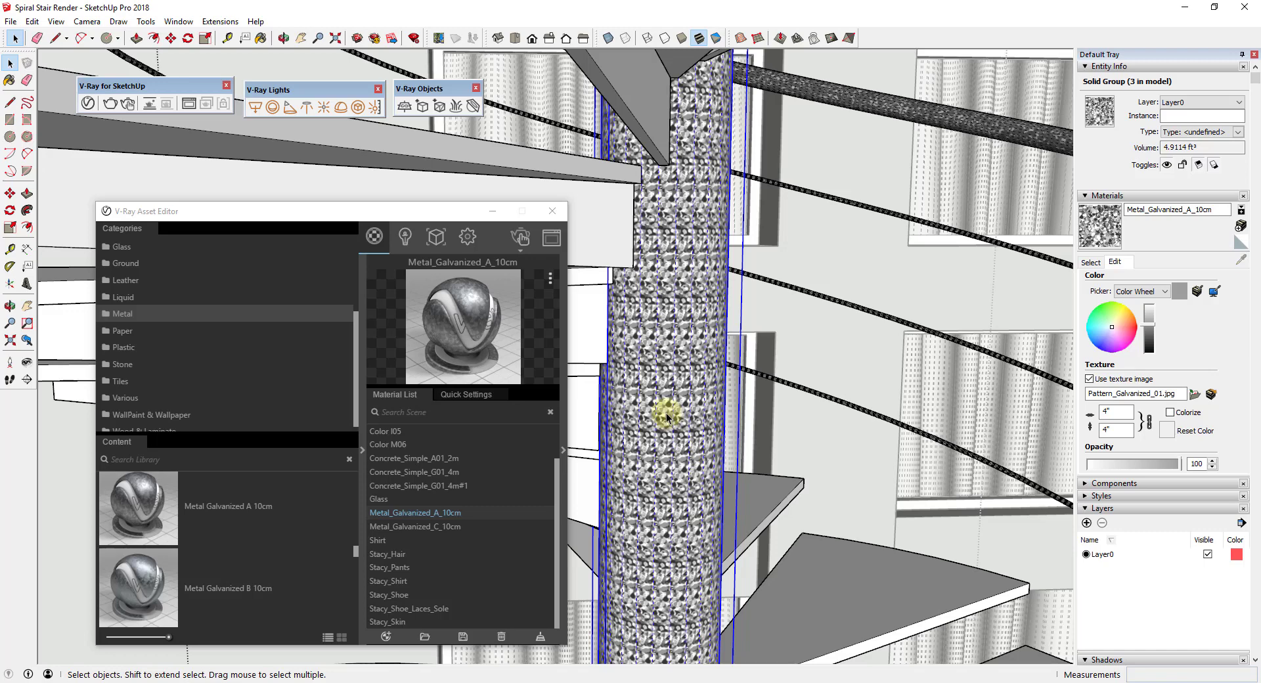
pyautogui.rightClick(666, 415)
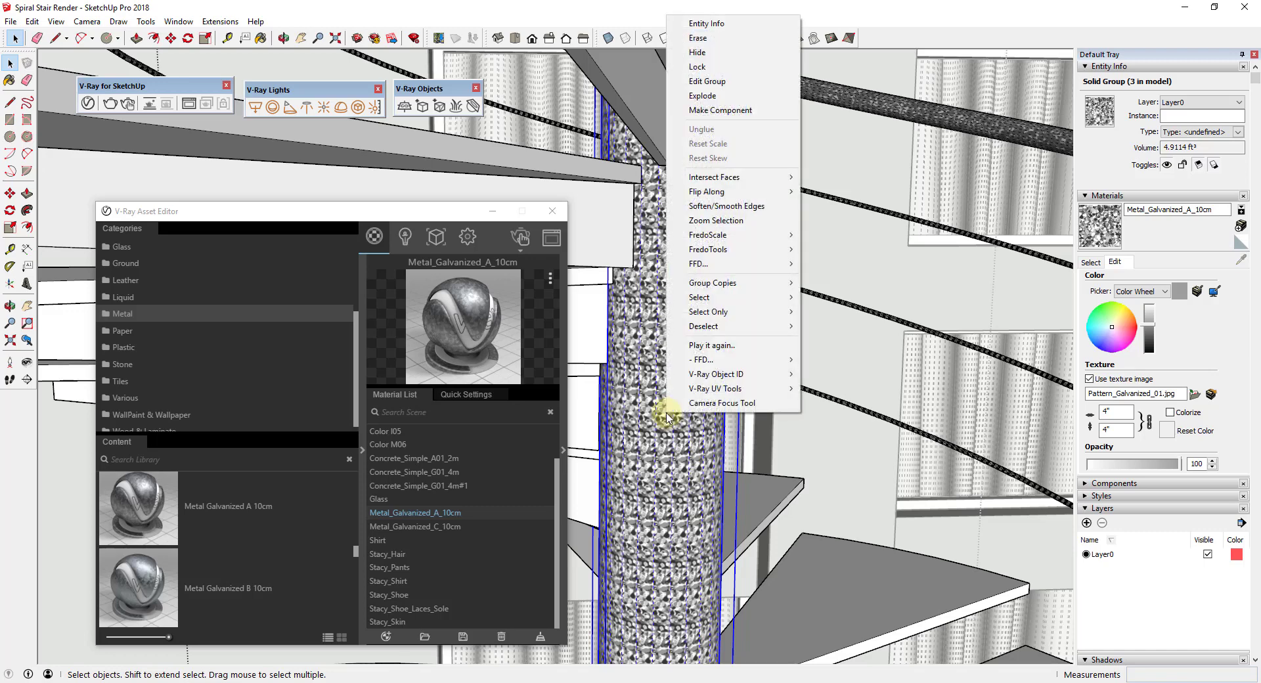
pyautogui.moveTo(698, 391)
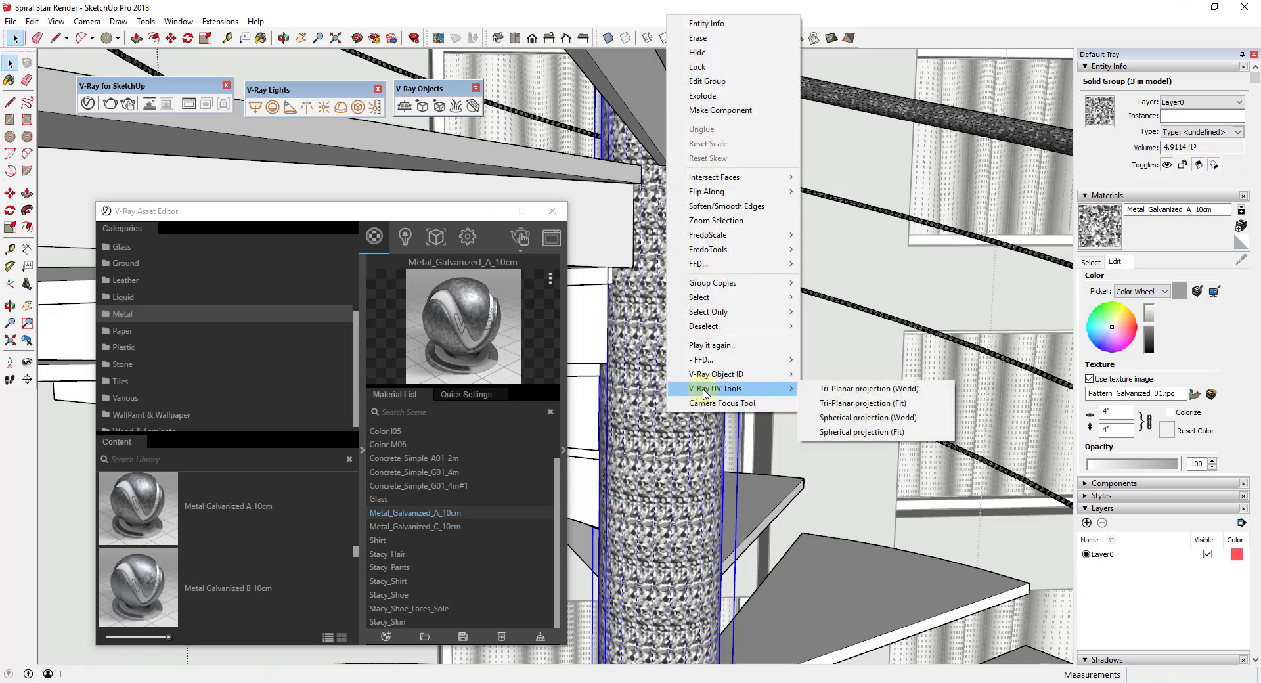
pyautogui.click(858, 389)
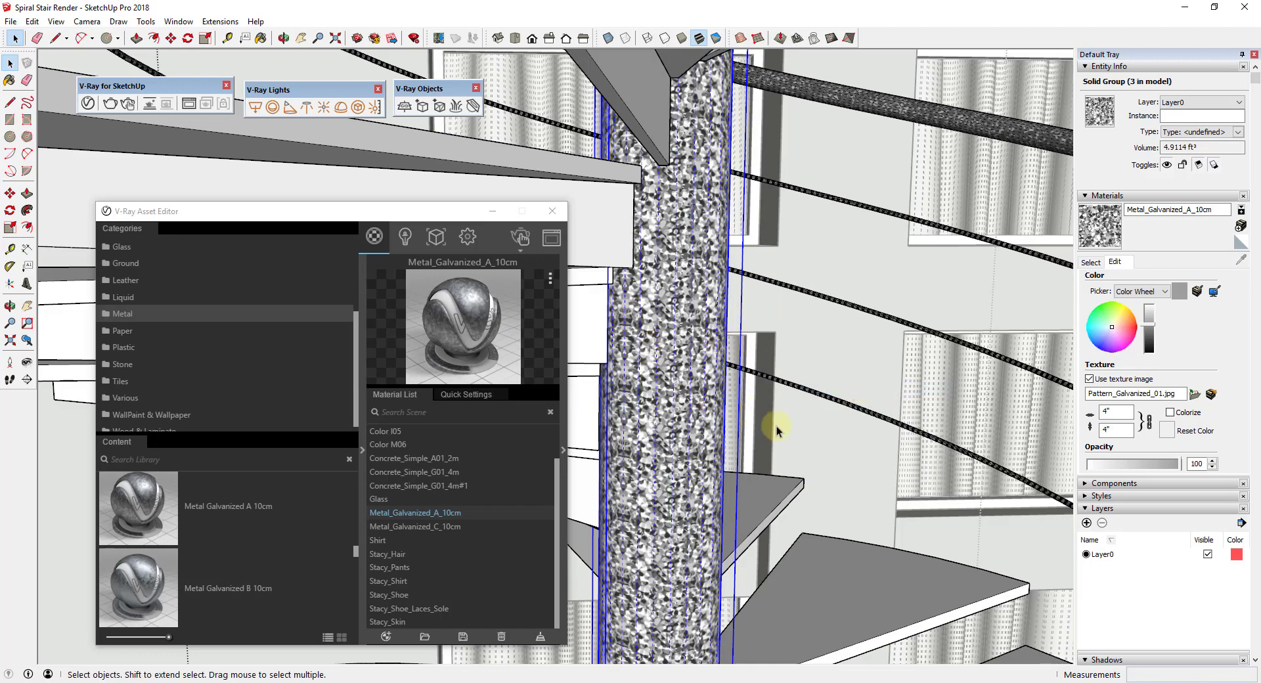
pyautogui.moveTo(802, 430); pyautogui.dragTo(711, 405, button='middle')
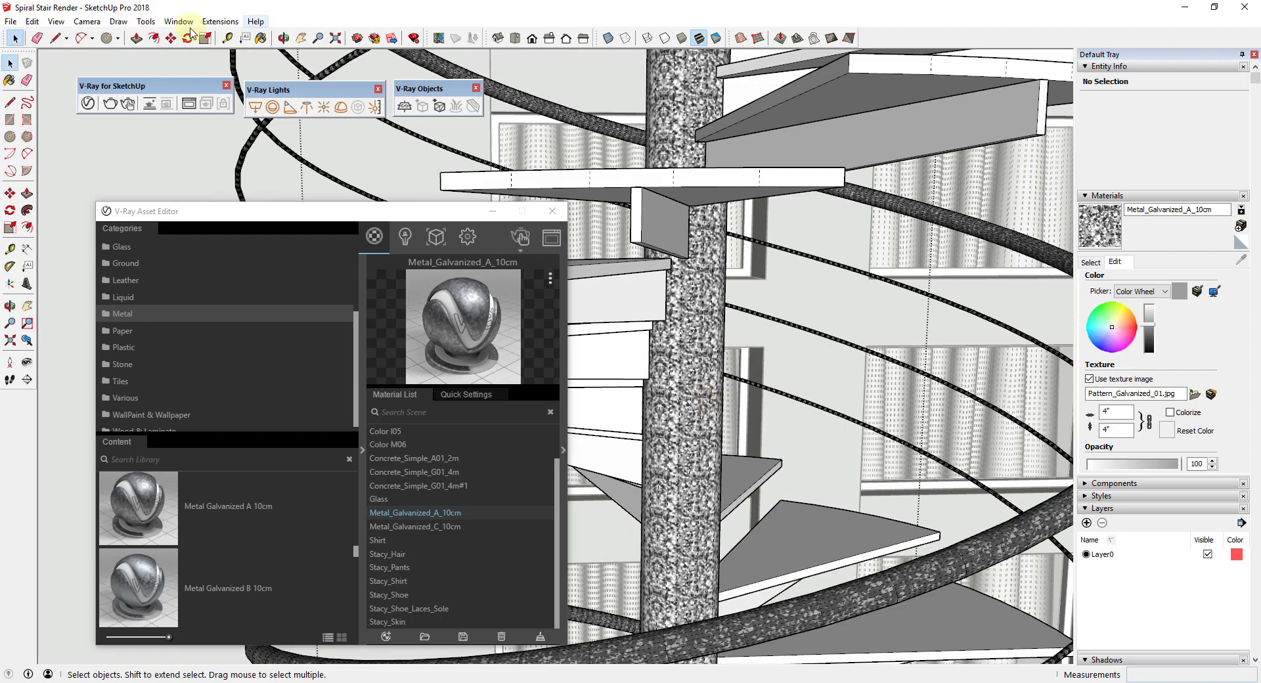
# Turn off the hidden geometry display and check the galvanized pole and rails from farther away
pyautogui.click(56, 23)
pyautogui.click(87, 68)
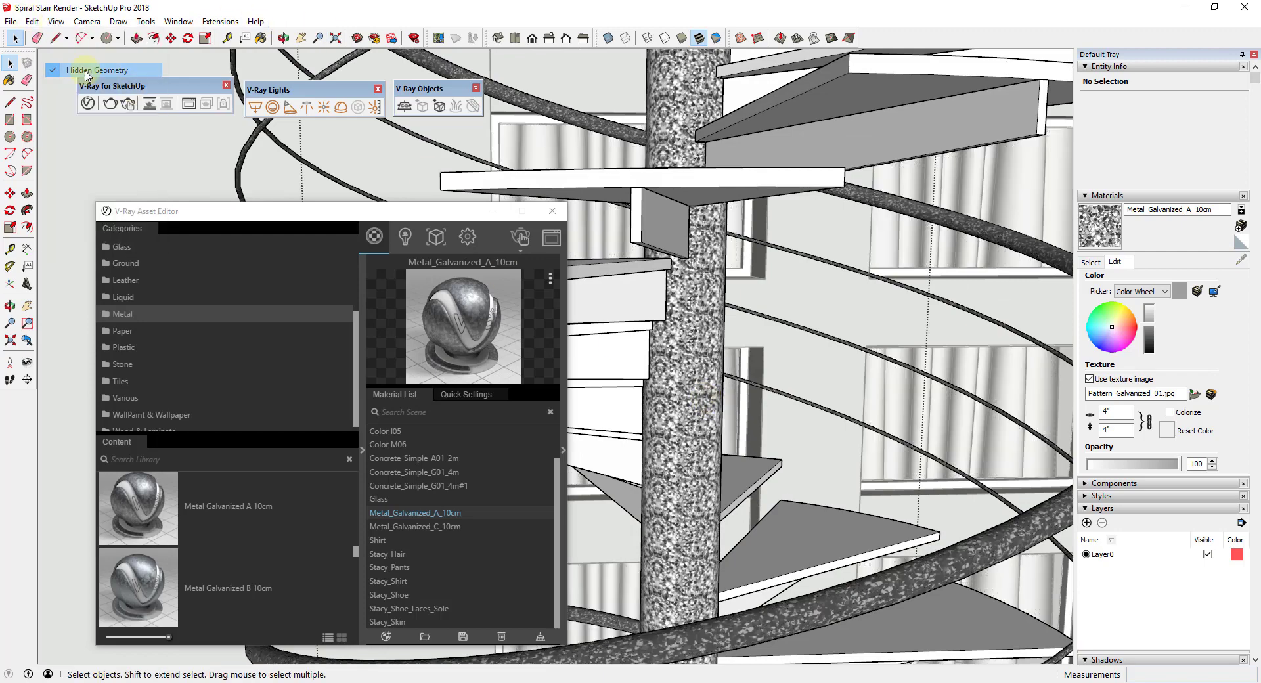
pyautogui.moveTo(657, 437); pyautogui.dragTo(712, 483, button='middle')
pyautogui.scroll(-10, 712, 483)
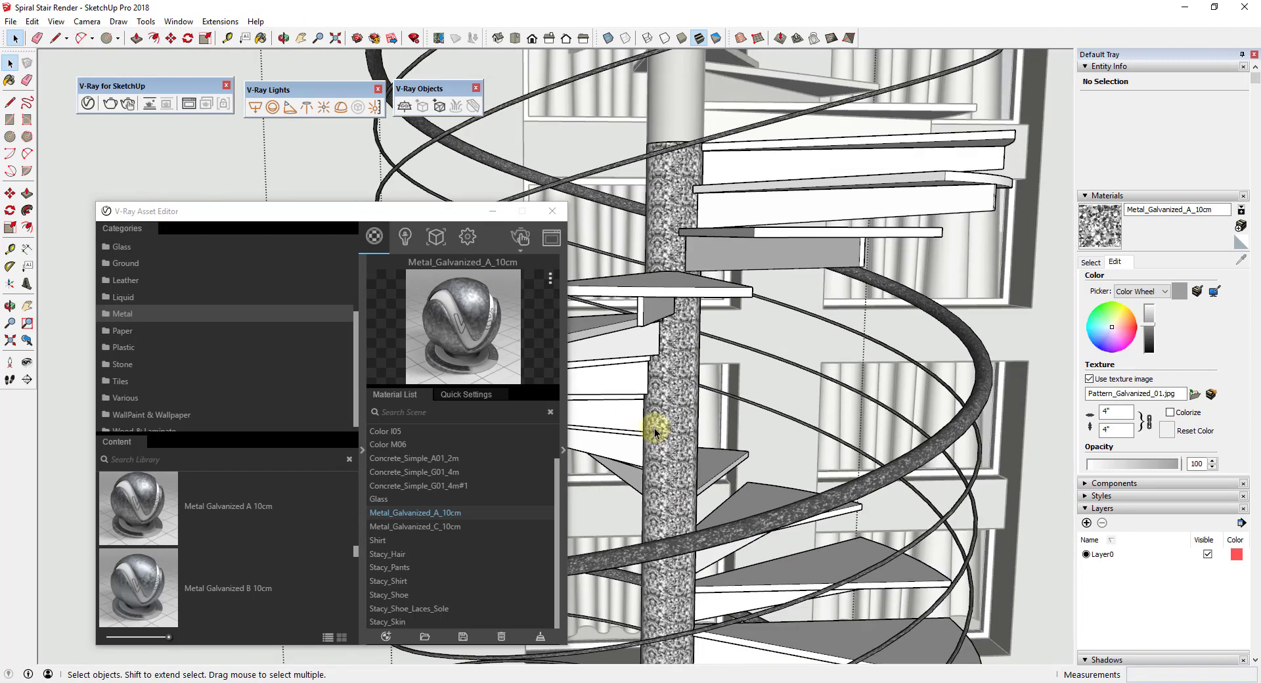
pyautogui.moveTo(676, 436)
pyautogui.mouseDown(button='middle')
pyautogui.moveTo(667, 407)
pyautogui.moveTo(675, 428)
pyautogui.mouseUp(button='middle')
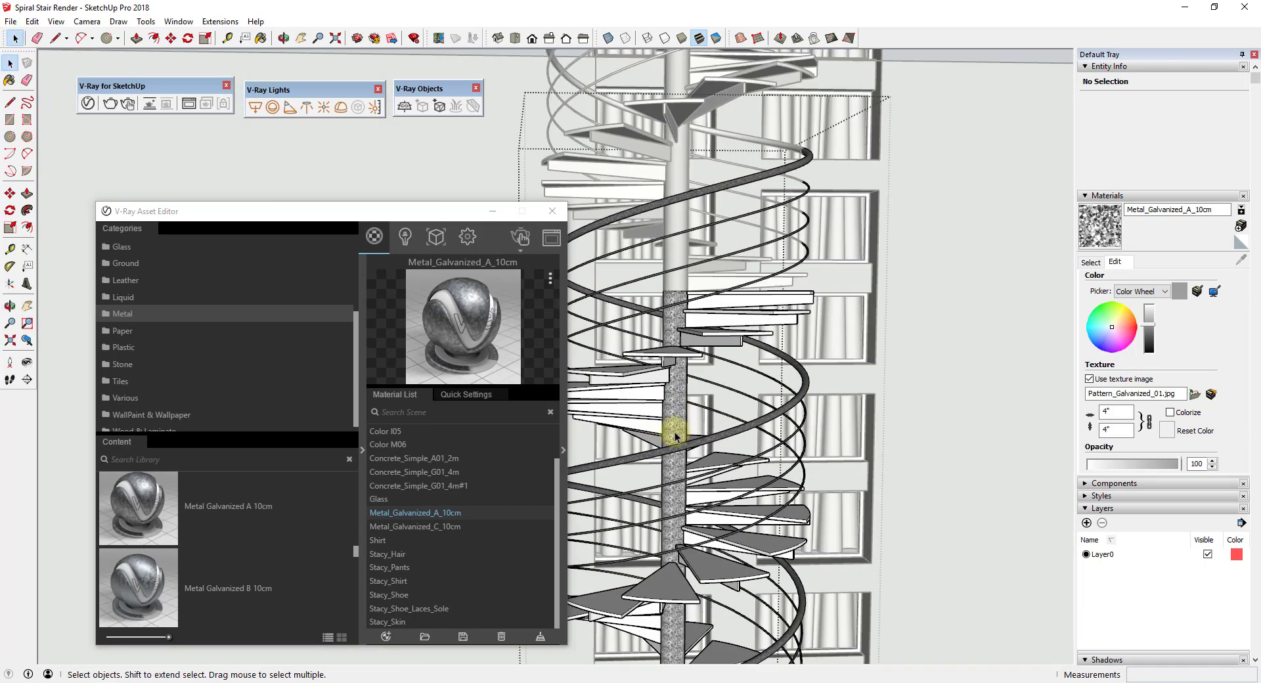
# Add the Metallic Paint Silver library material to the scene and select all geometry inside the stair tread component
pyautogui.scroll(5, 676, 427)
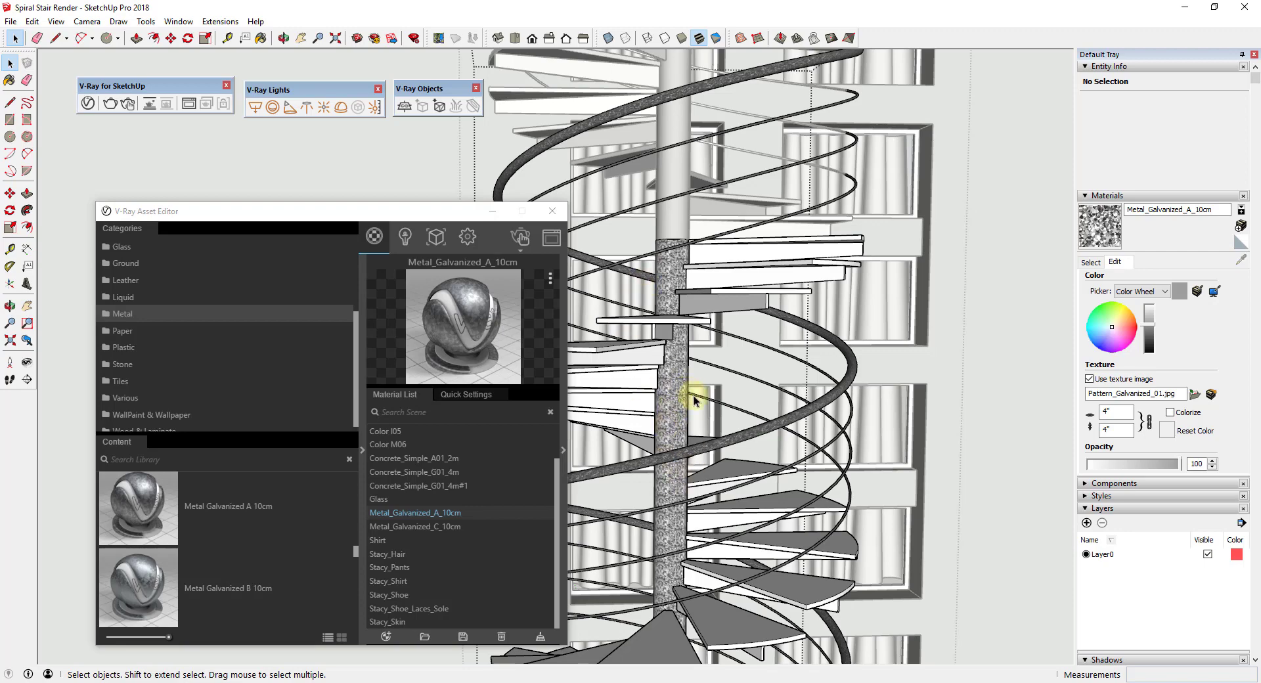
pyautogui.scroll(-2, 239, 528)
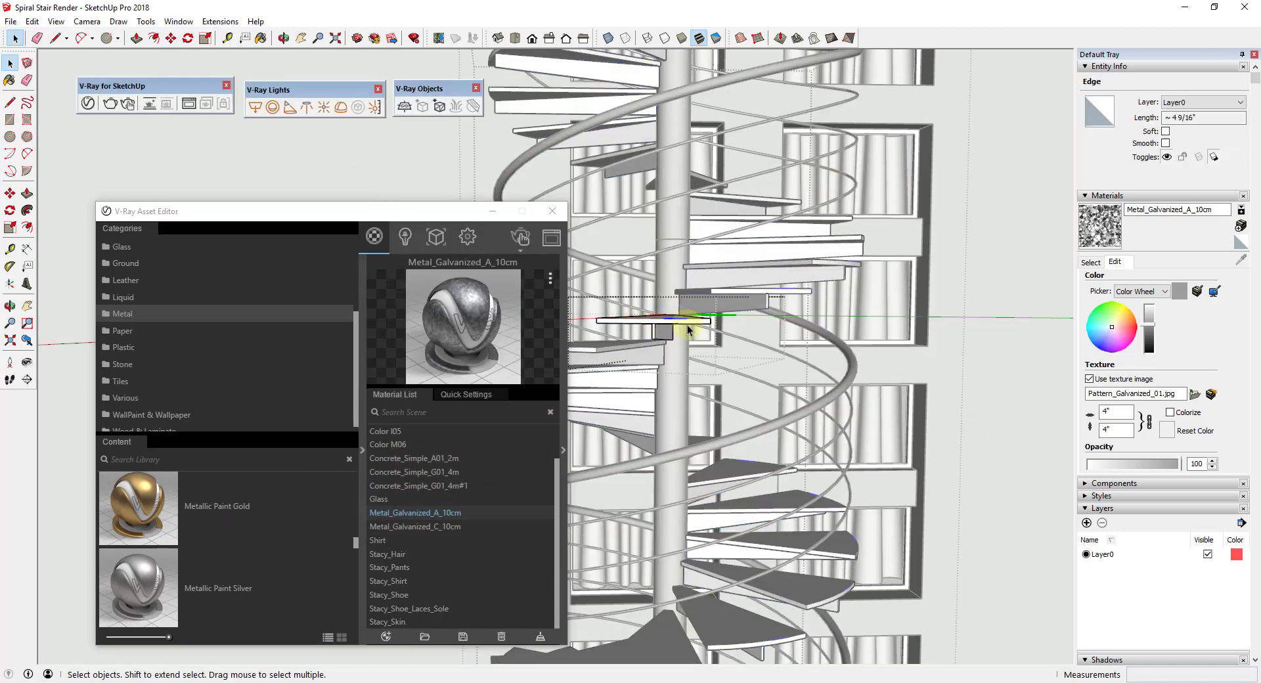
pyautogui.scroll(-1, 212, 581)
pyautogui.moveTo(197, 522); pyautogui.dragTo(772, 320)
pyautogui.doubleClick(698, 343)
pyautogui.hotkey('ctrl', 'a')
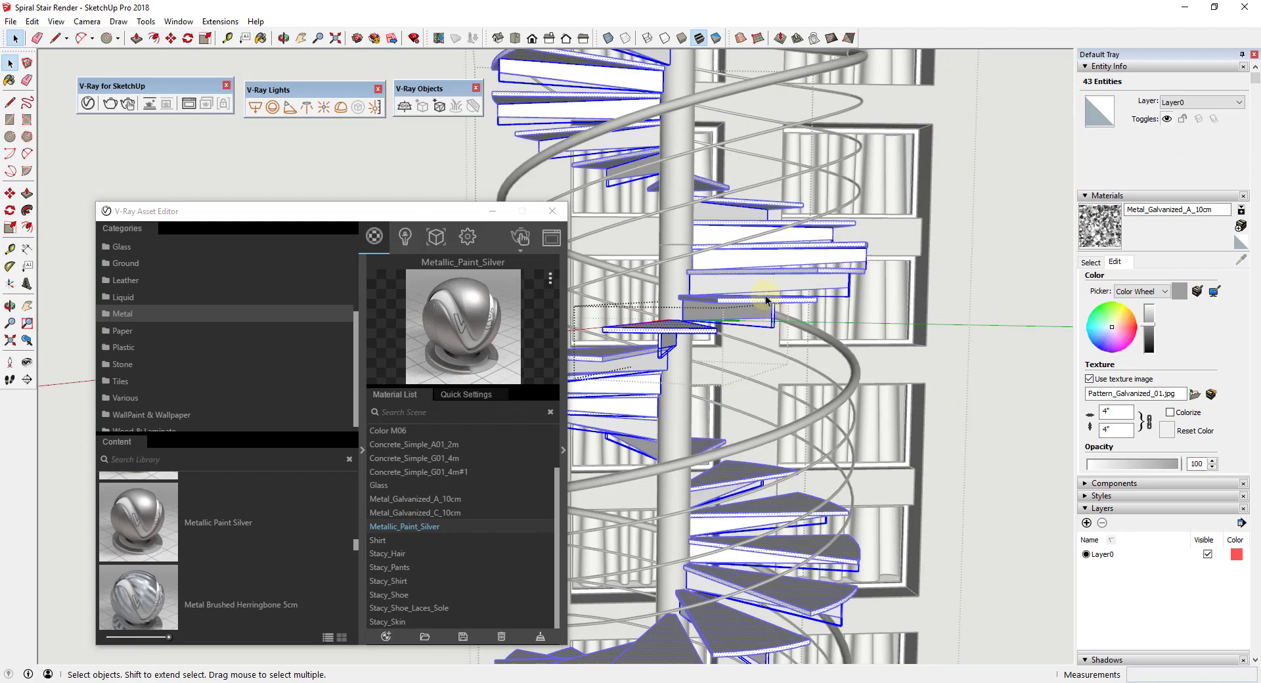
# Reselect the complete stair tread with its support plate, apply Metallic_Paint_Silver to it and leave the component
pyautogui.moveTo(738, 309); pyautogui.dragTo(685, 374, button='middle')
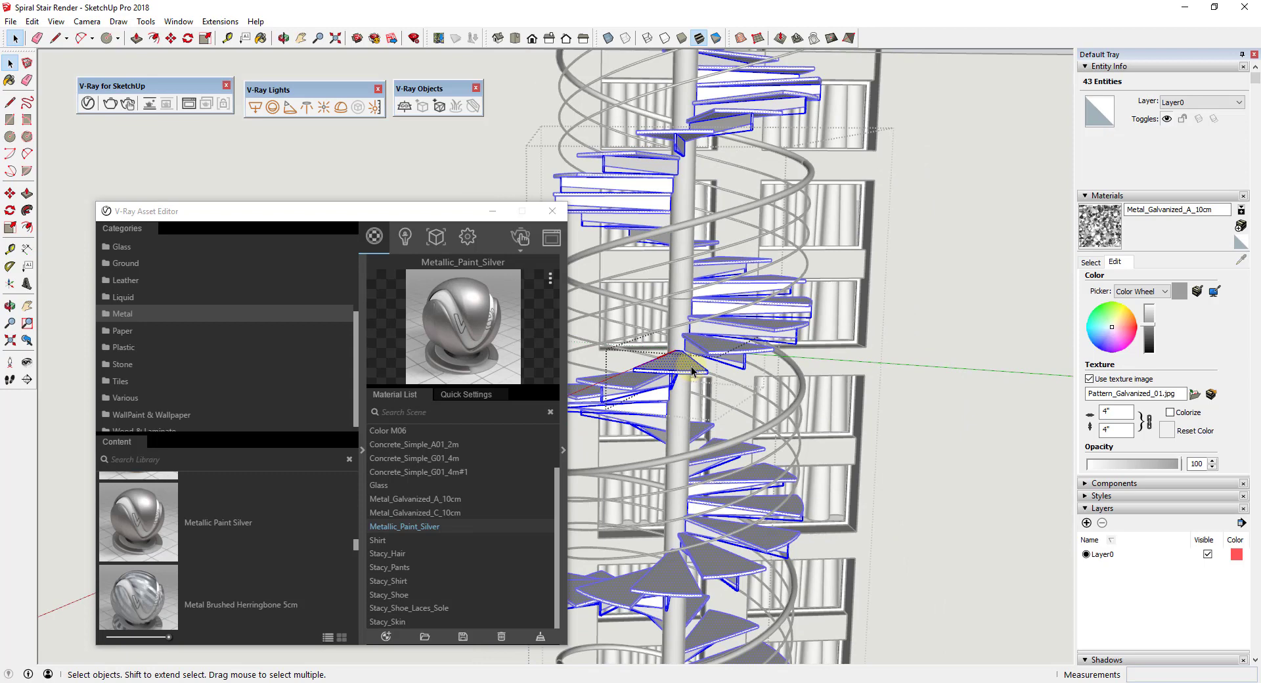
pyautogui.moveTo(694, 376); pyautogui.dragTo(723, 363, button='middle')
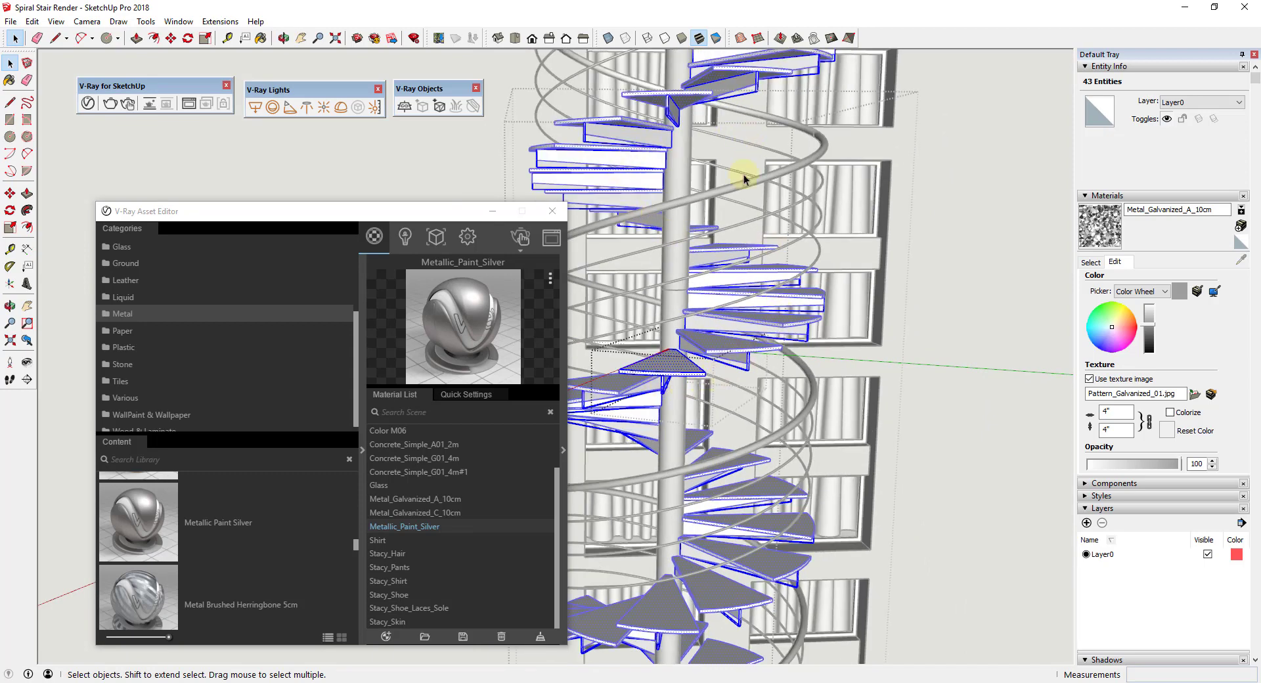
pyautogui.click(665, 364)
pyautogui.scroll(3, 668, 362)
pyautogui.tripleClick(668, 367)
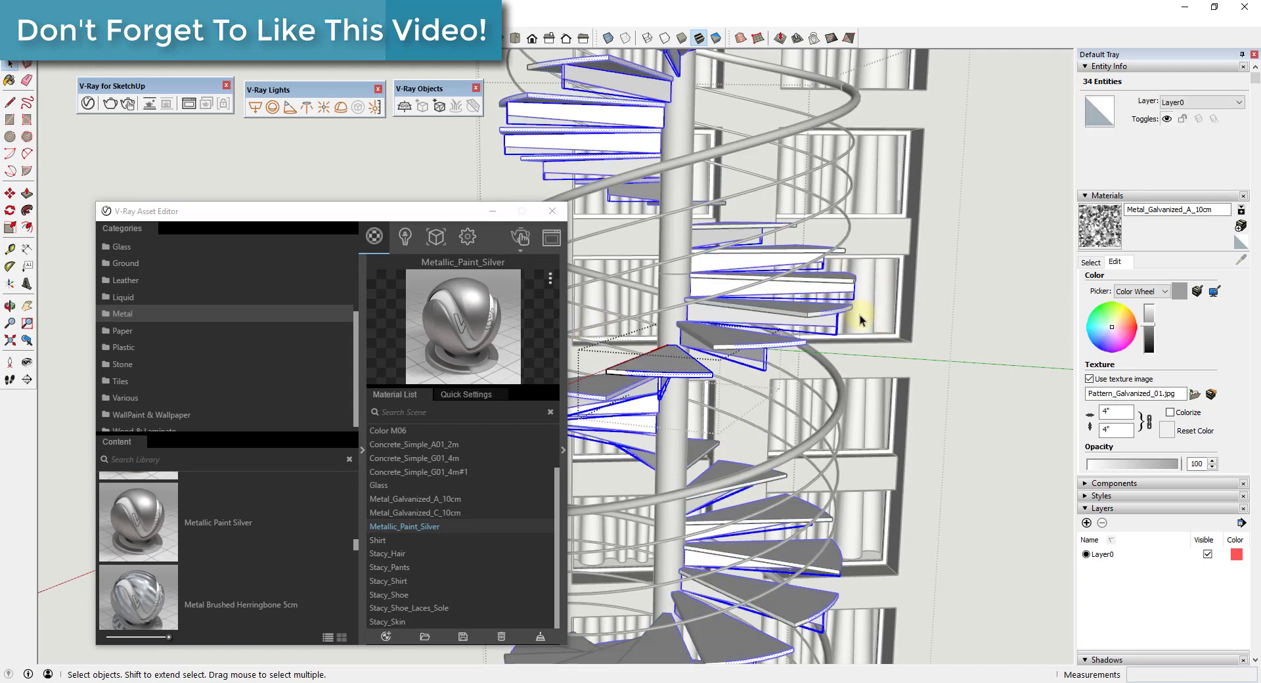
pyautogui.keyDown('shift'); pyautogui.moveTo(590, 309); pyautogui.dragTo(756, 453); pyautogui.keyUp('shift')
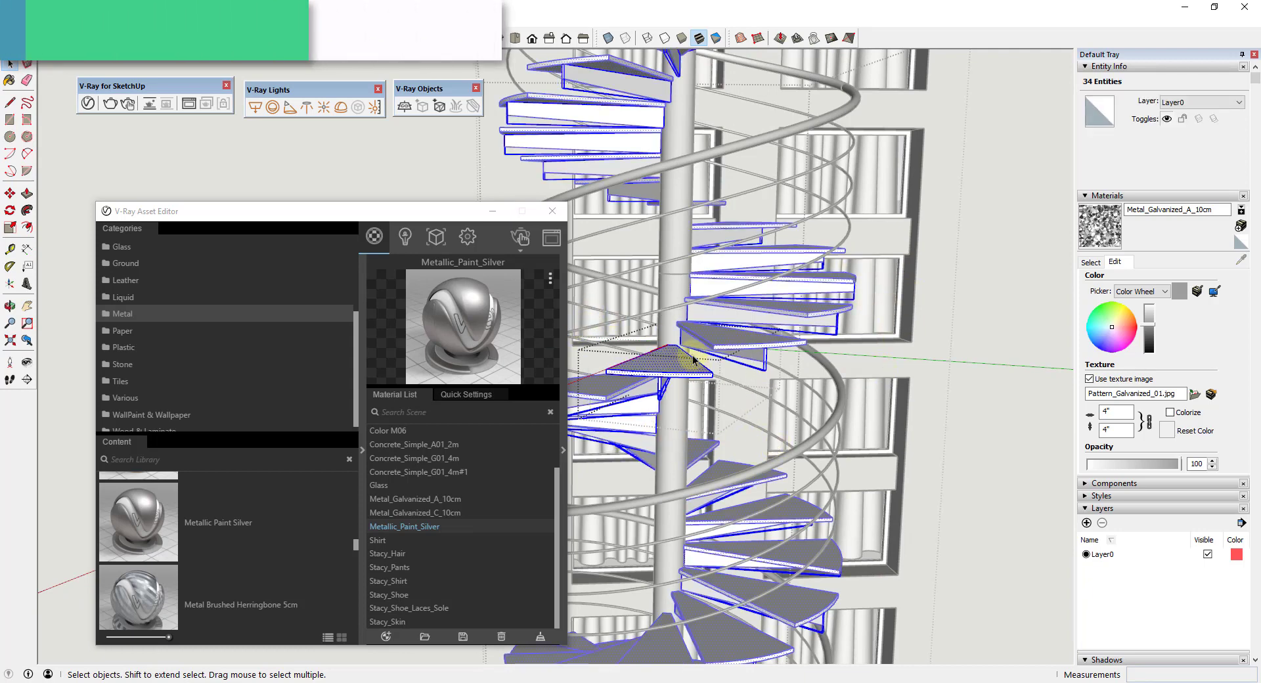
pyautogui.keyDown('shift'); pyautogui.click(659, 354); pyautogui.keyUp('shift')
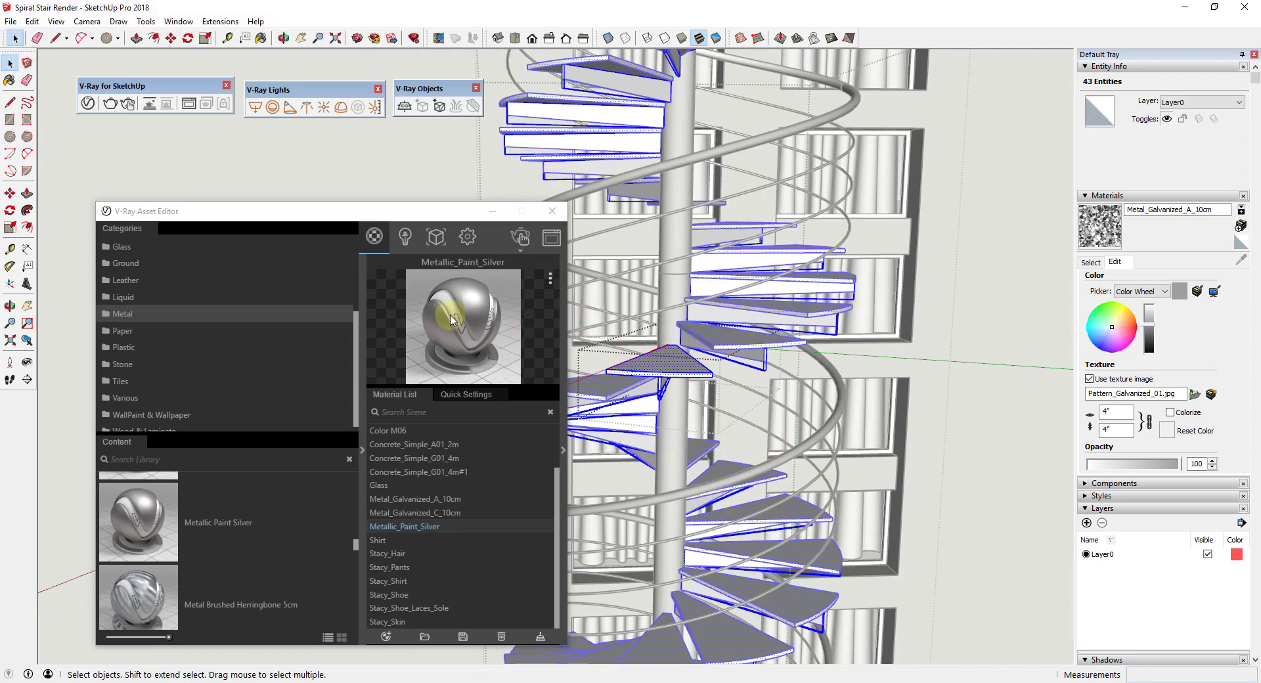
pyautogui.rightClick(412, 525)
pyautogui.click(469, 423)
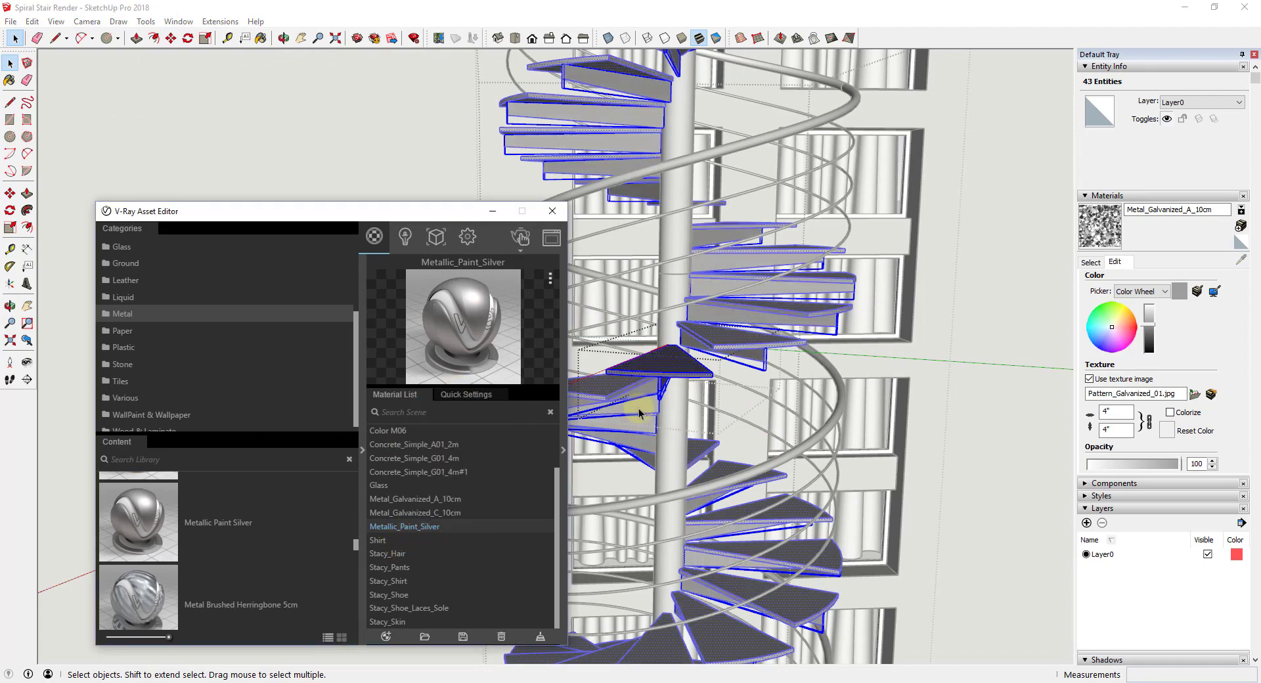
pyautogui.moveTo(700, 374); pyautogui.dragTo(708, 357, button='middle')
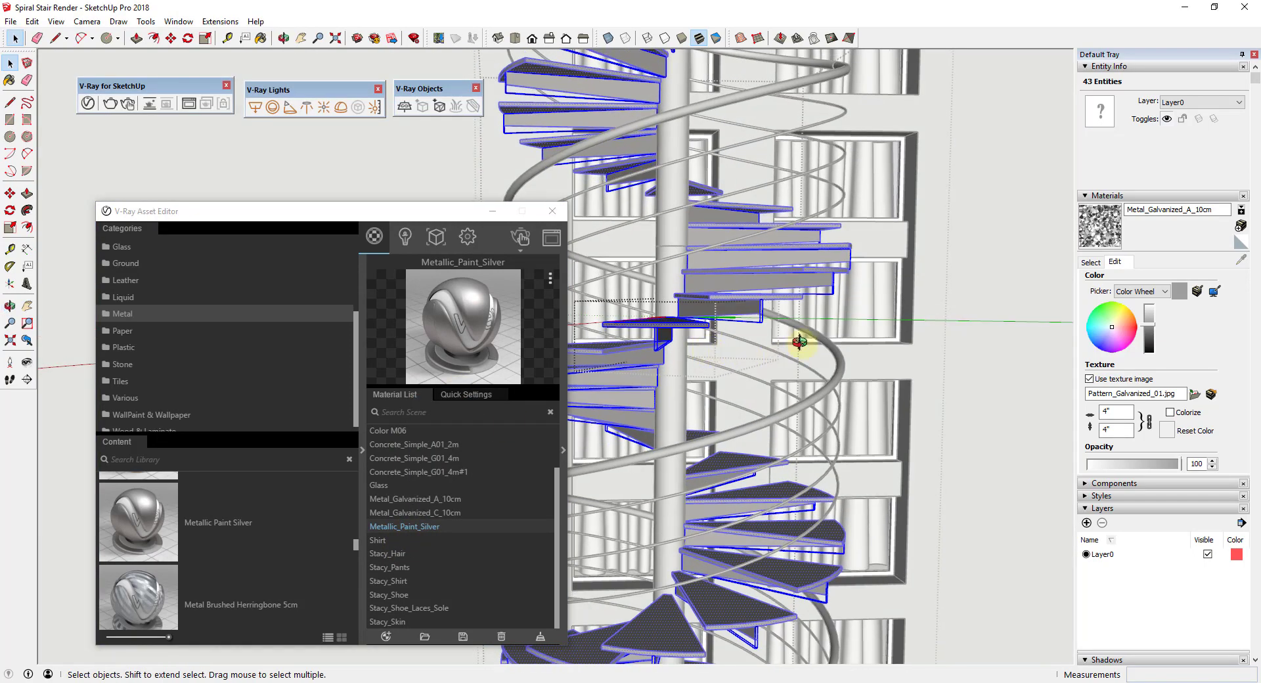
pyautogui.click(988, 332)
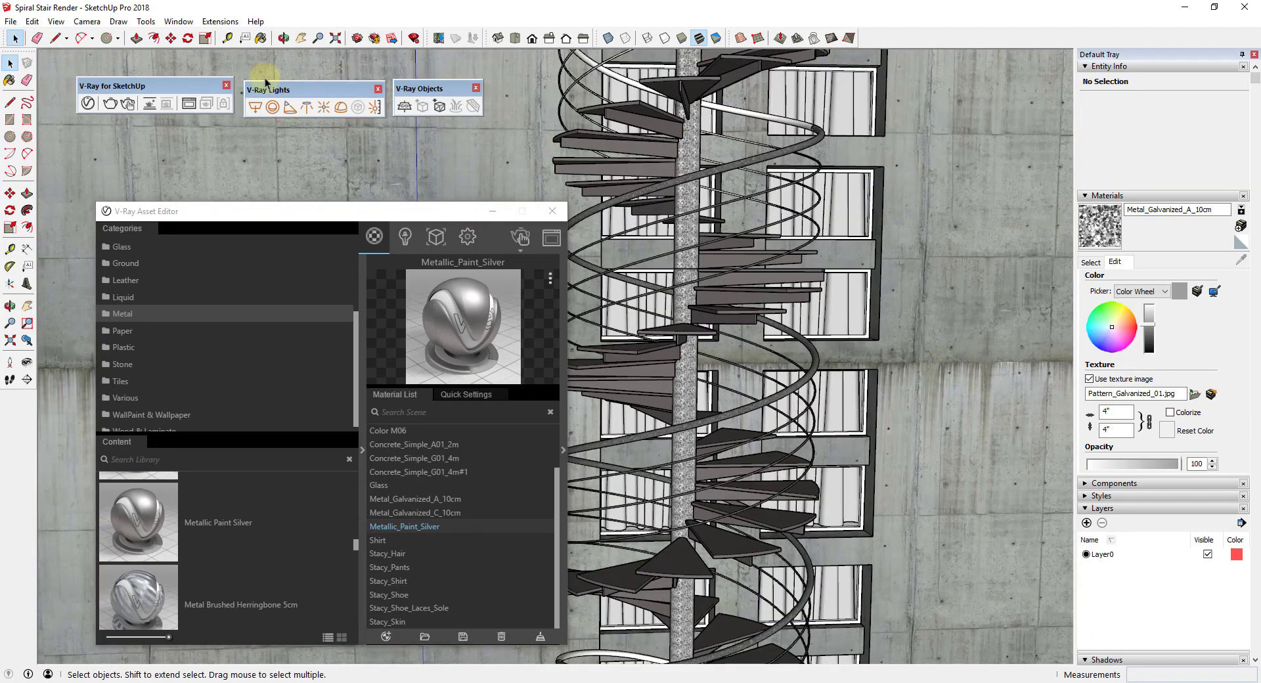
# Select the window frame geometry inside its component and apply the Aluminum Anodized DarkGray library material to it
pyautogui.click(128, 103)
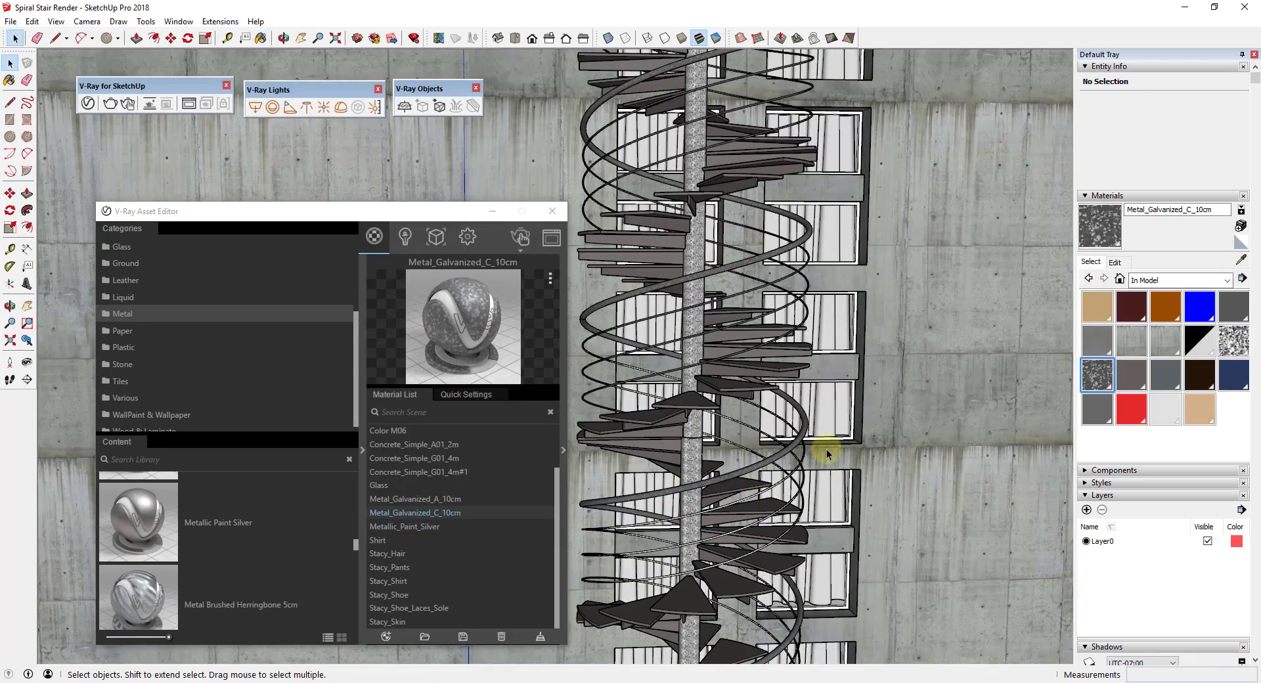
pyautogui.moveTo(826, 448); pyautogui.dragTo(782, 416, button='middle')
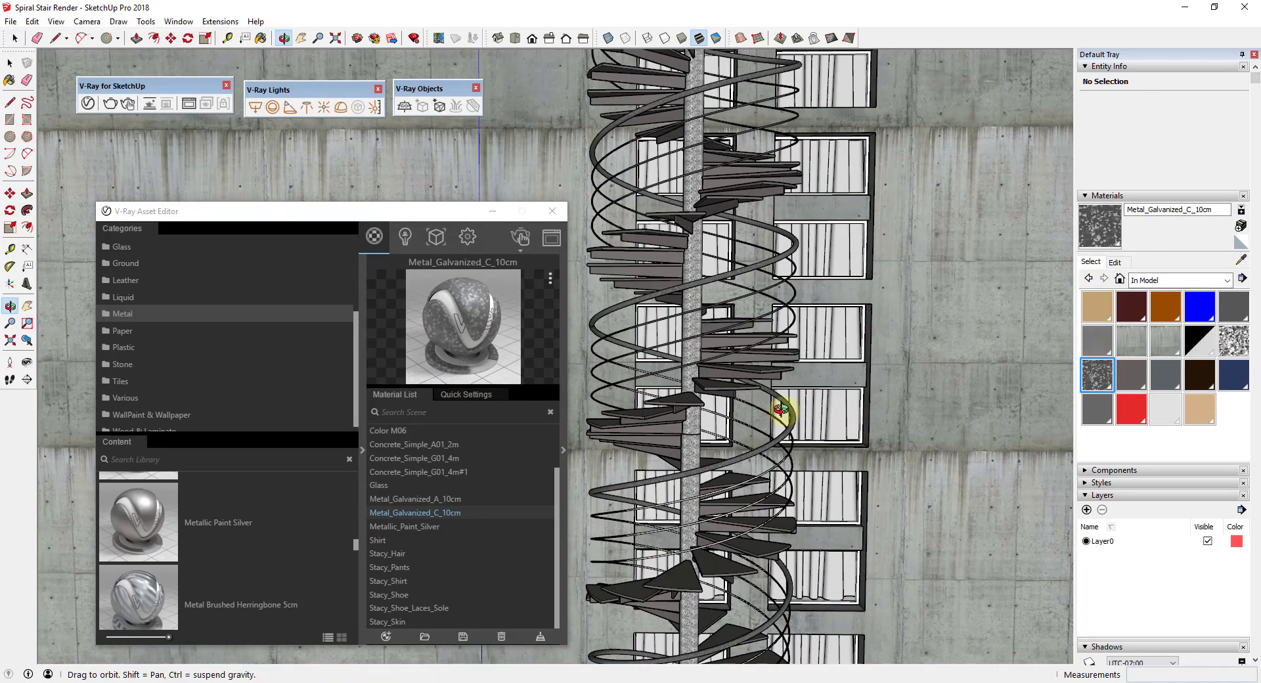
pyautogui.scroll(5, 701, 357)
pyautogui.click(699, 353)
pyautogui.doubleClick(700, 353)
pyautogui.scroll(5, 256, 525)
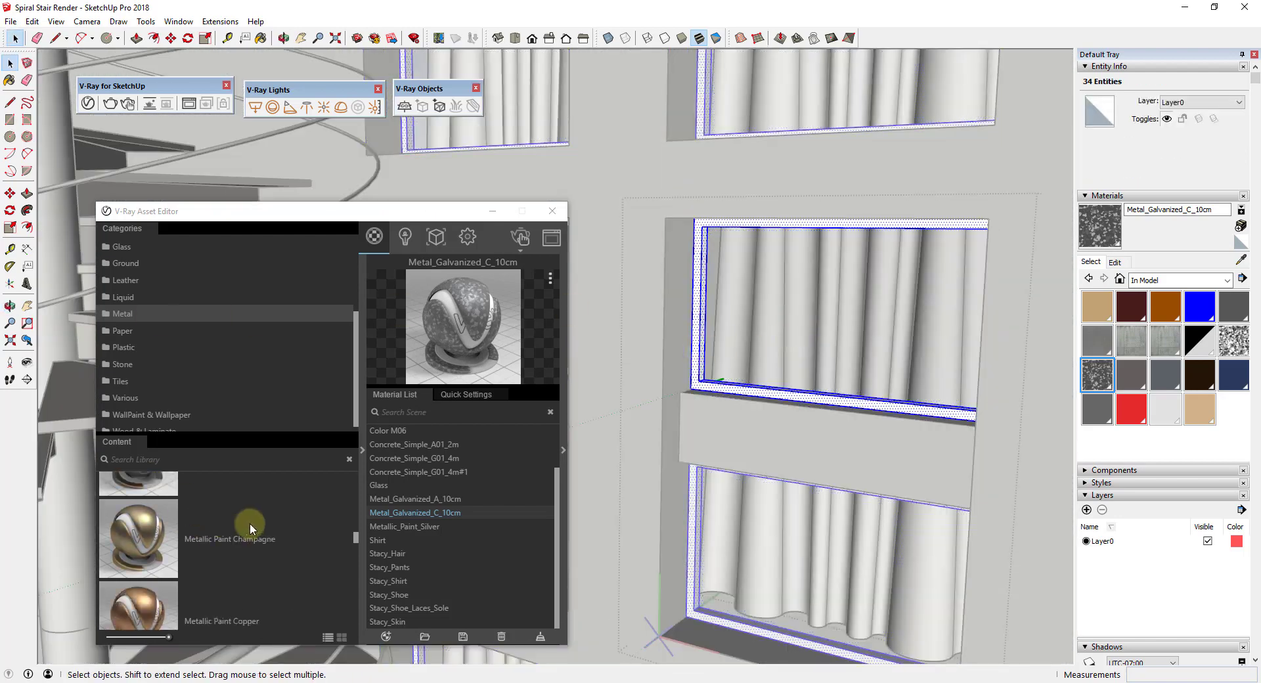
pyautogui.scroll(3, 256, 538)
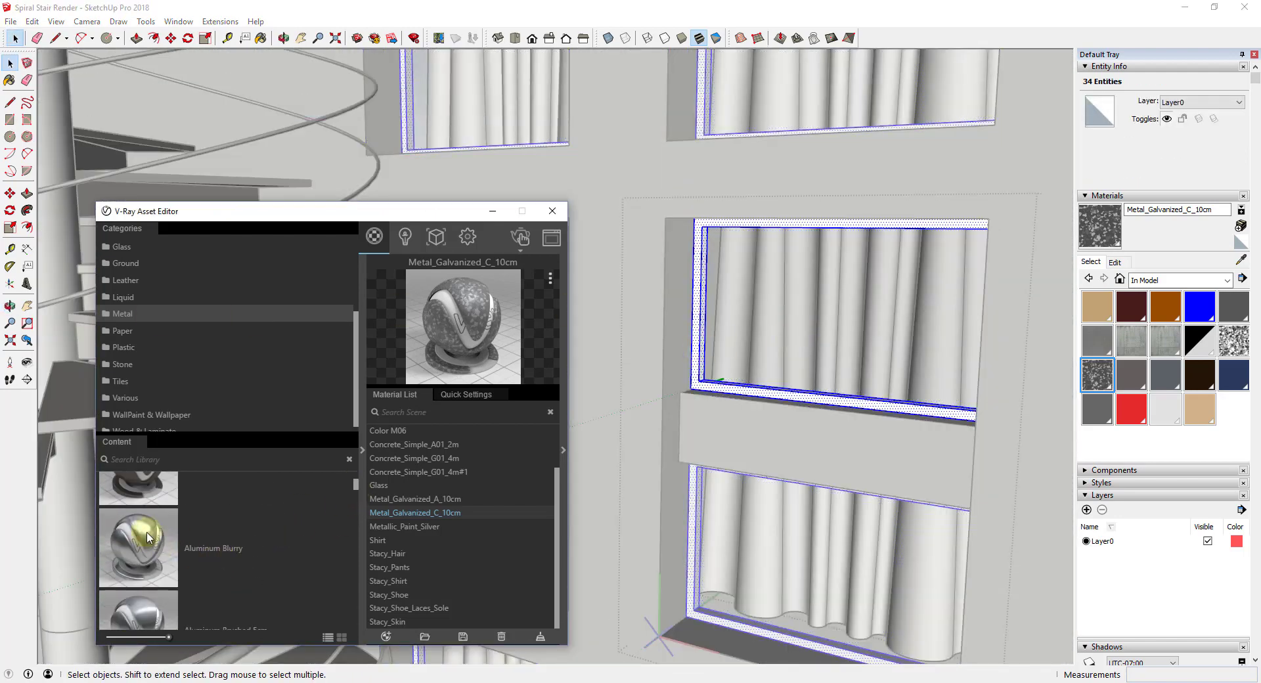
pyautogui.moveTo(148, 514); pyautogui.dragTo(421, 432)
pyautogui.rightClick(444, 432)
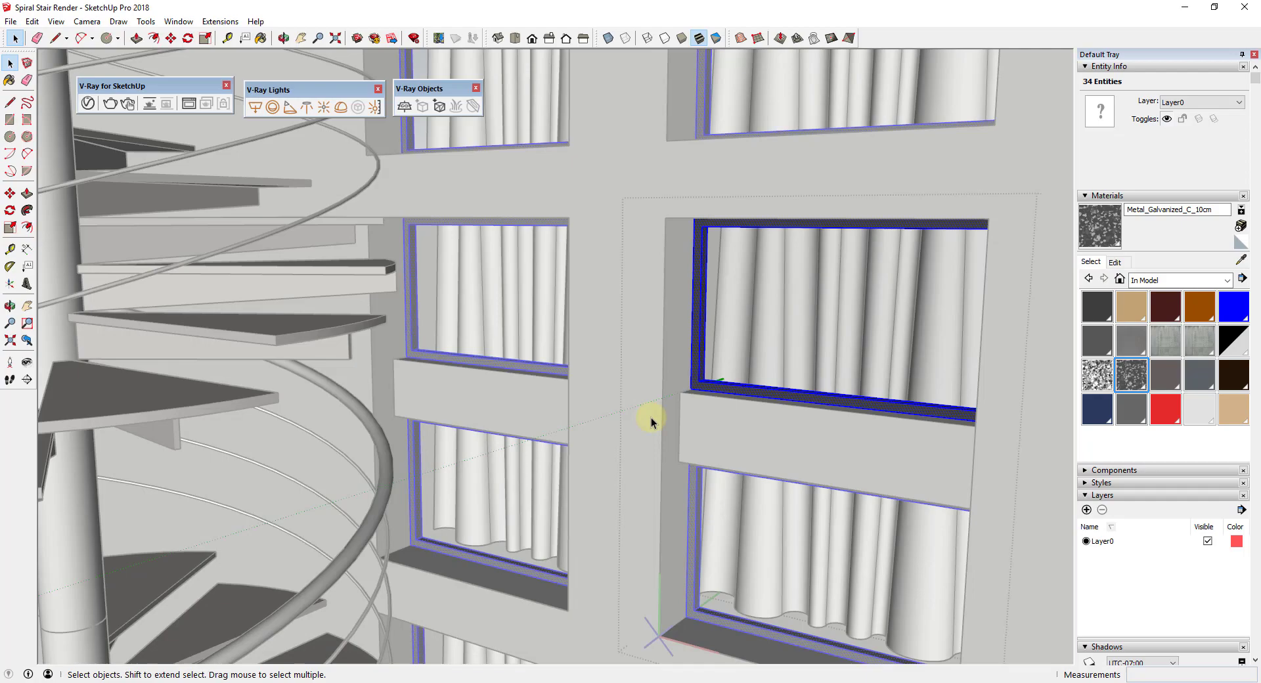
# Leave the window frame component and turn on the shadow display for the model
pyautogui.scroll(-5, 647, 416)
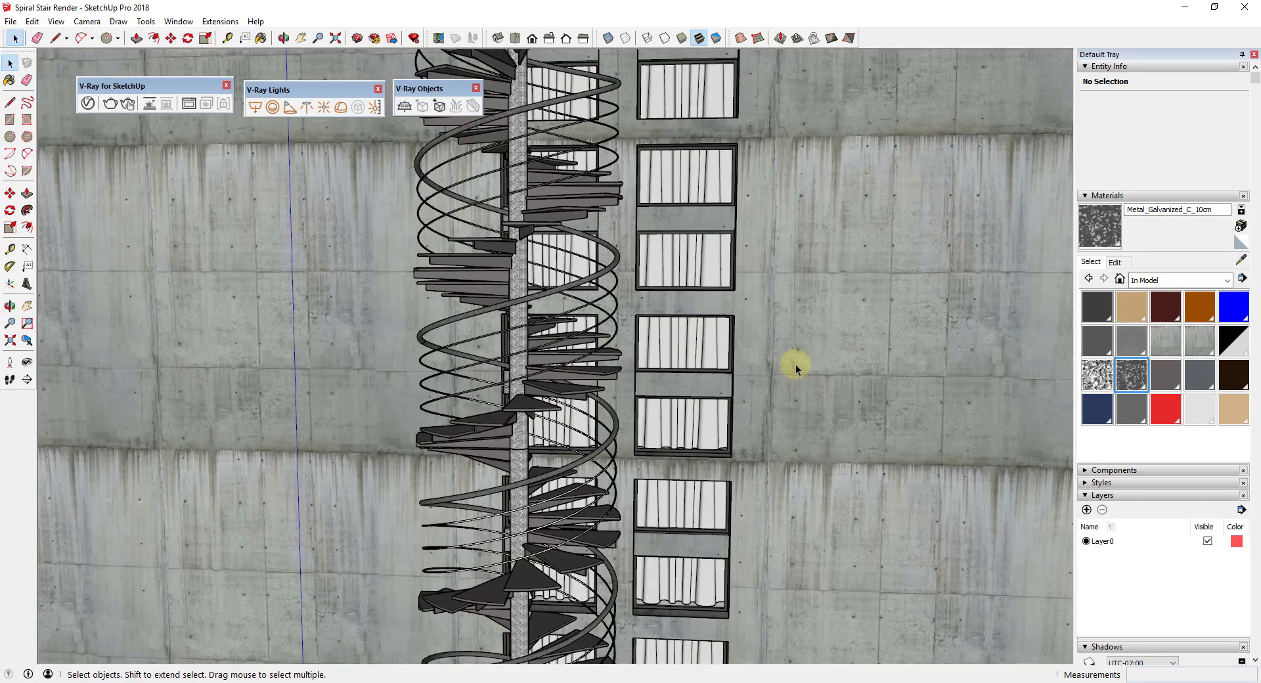
pyautogui.moveTo(797, 360); pyautogui.dragTo(676, 355, button='middle')
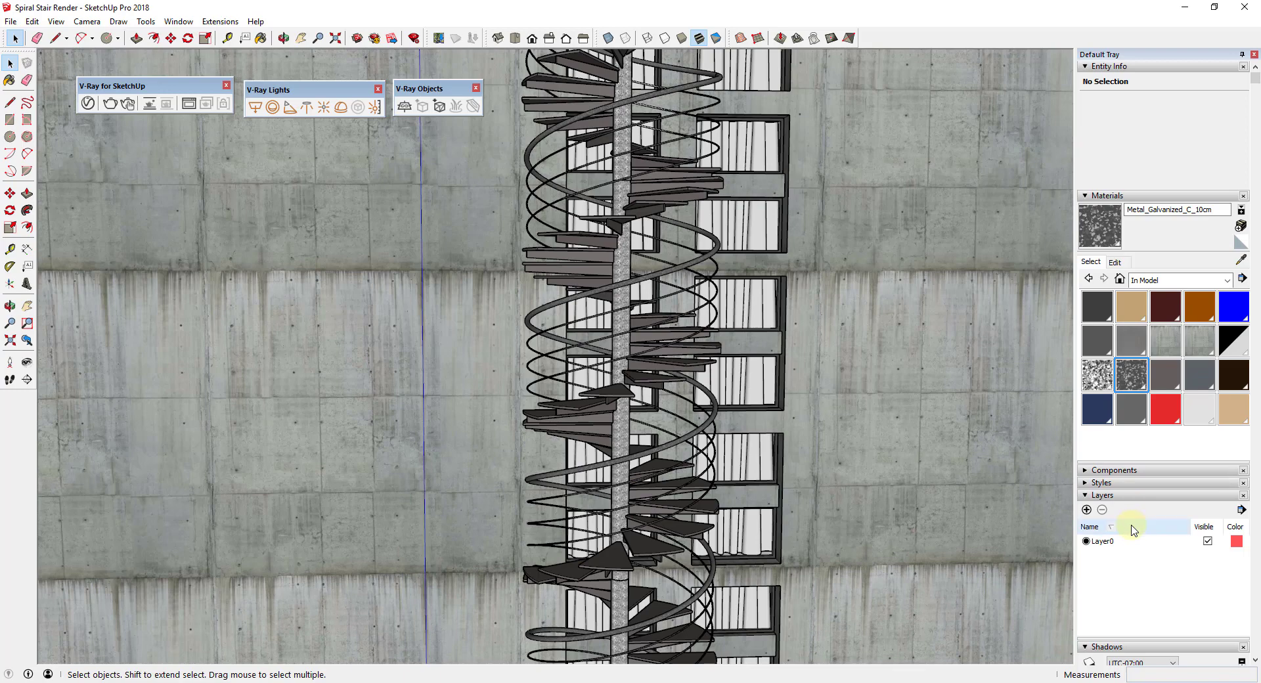
pyautogui.scroll(-3, 1125, 521)
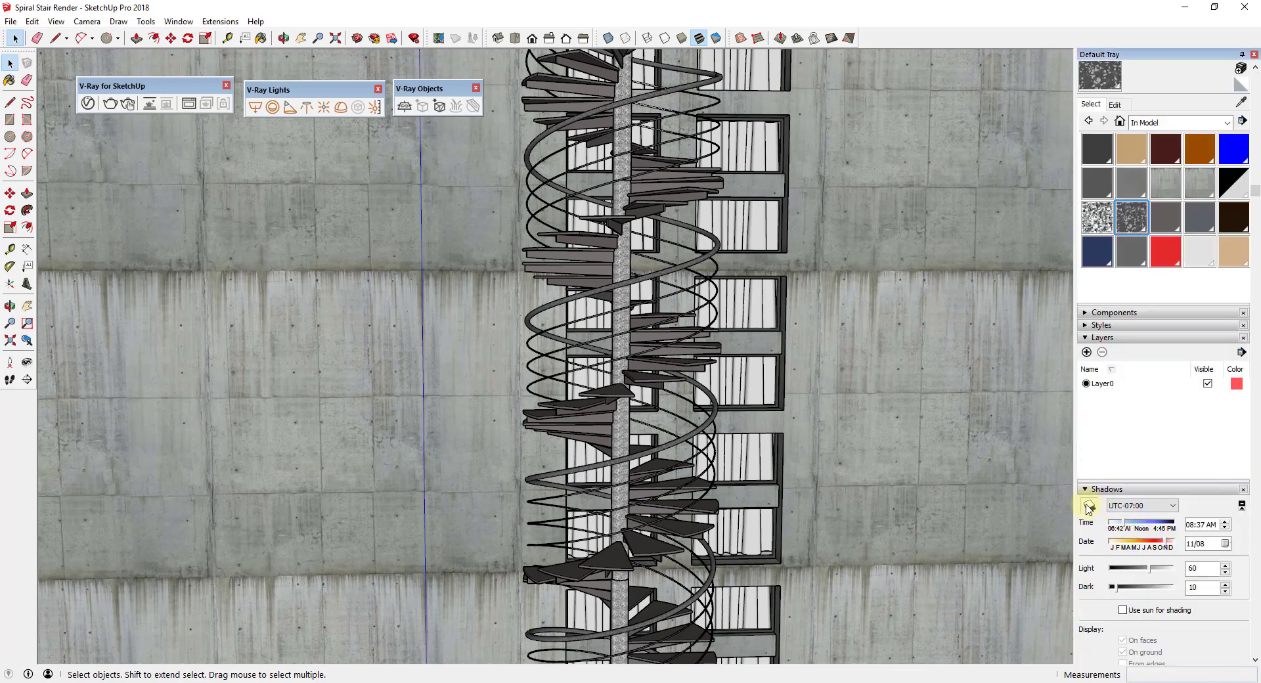
pyautogui.click(1088, 505)
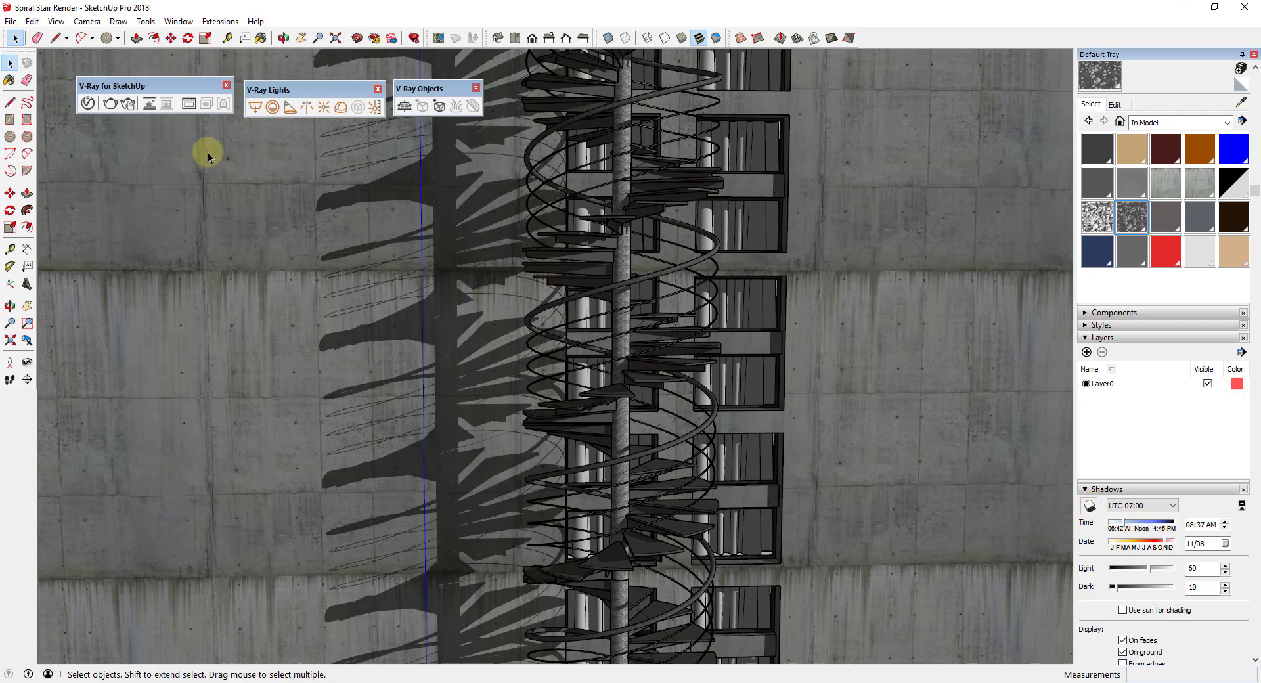
# Start an interactive V-Ray render and arrange the frame buffer and Asset Editor side by side
pyautogui.click(128, 105)
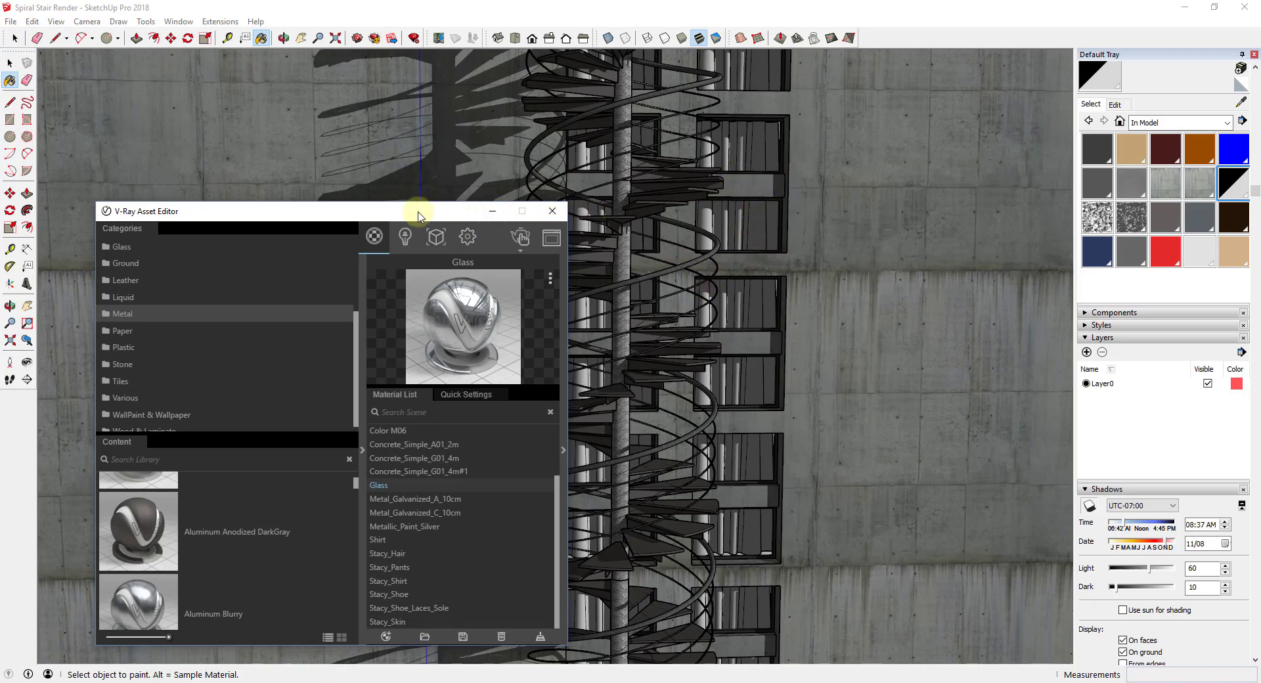
pyautogui.moveTo(416, 211); pyautogui.dragTo(852, 124)
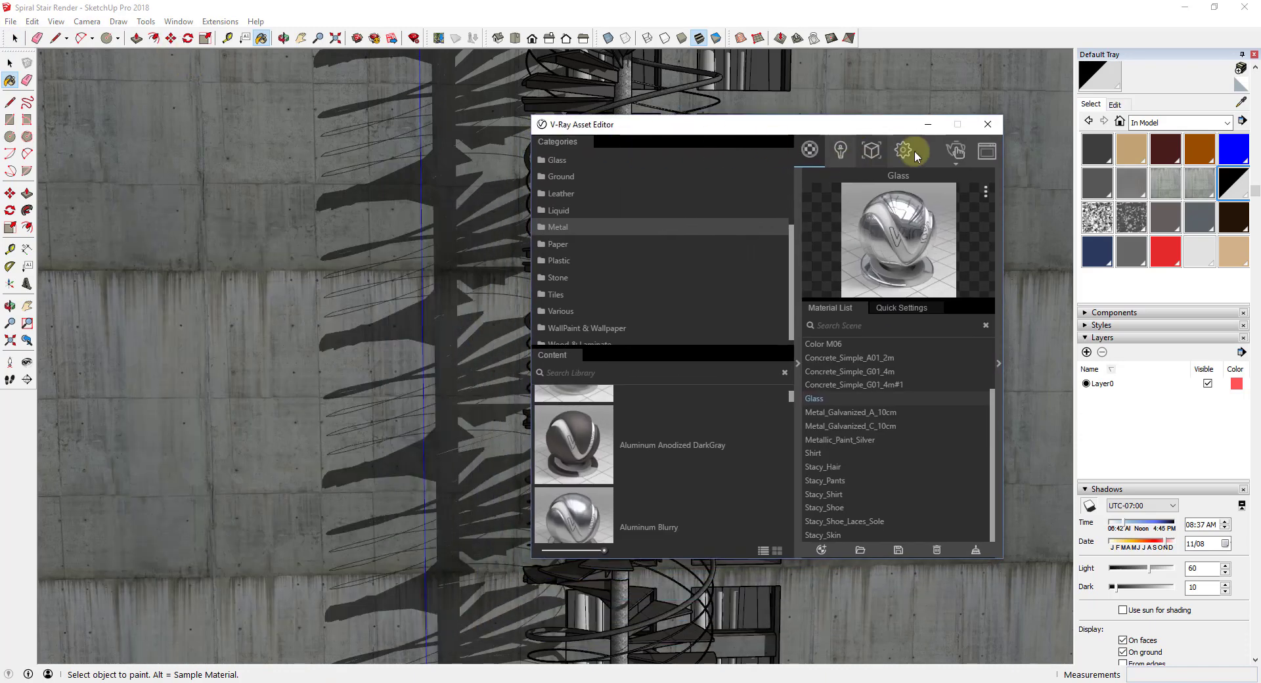
pyautogui.click(489, 112)
pyautogui.click(127, 103)
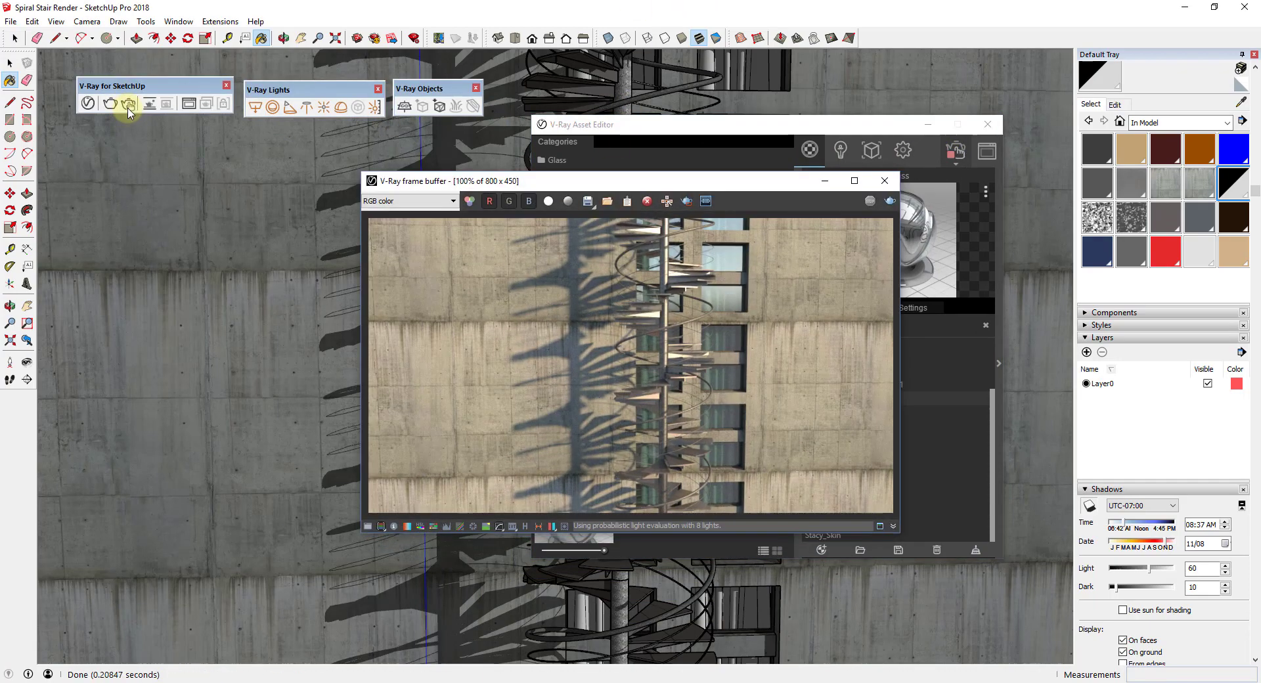
pyautogui.moveTo(494, 178); pyautogui.dragTo(298, 150)
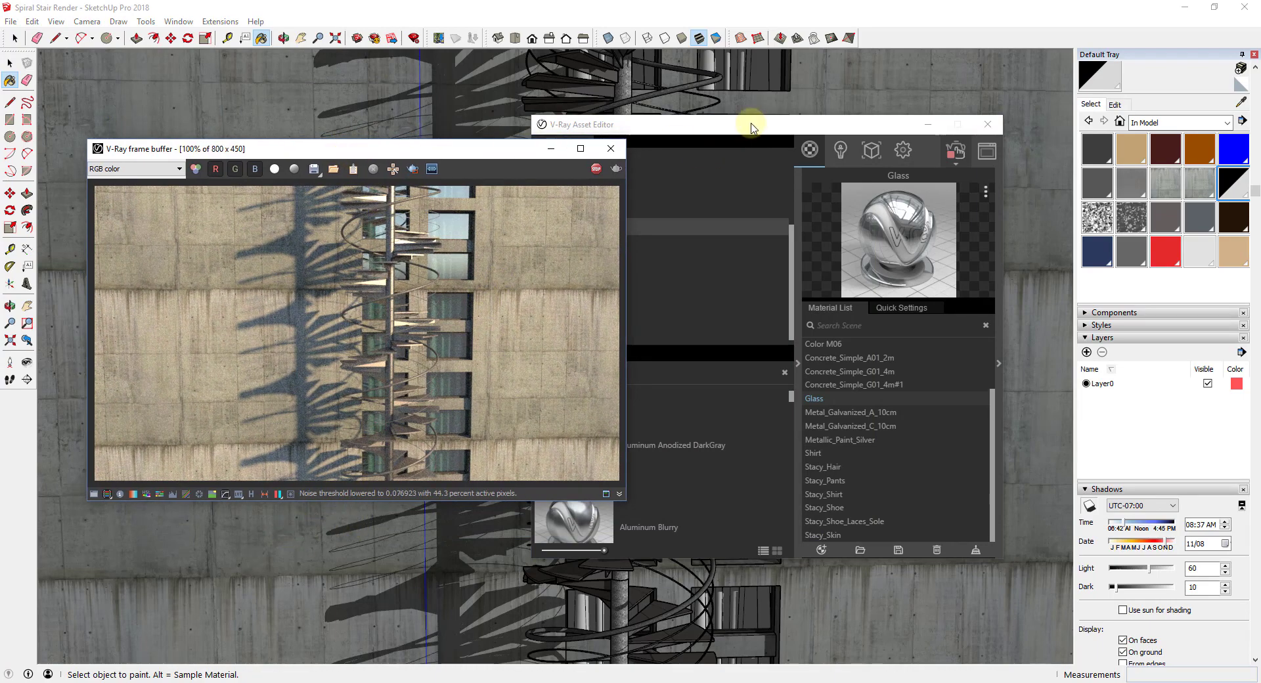
pyautogui.moveTo(752, 127); pyautogui.dragTo(853, 115)
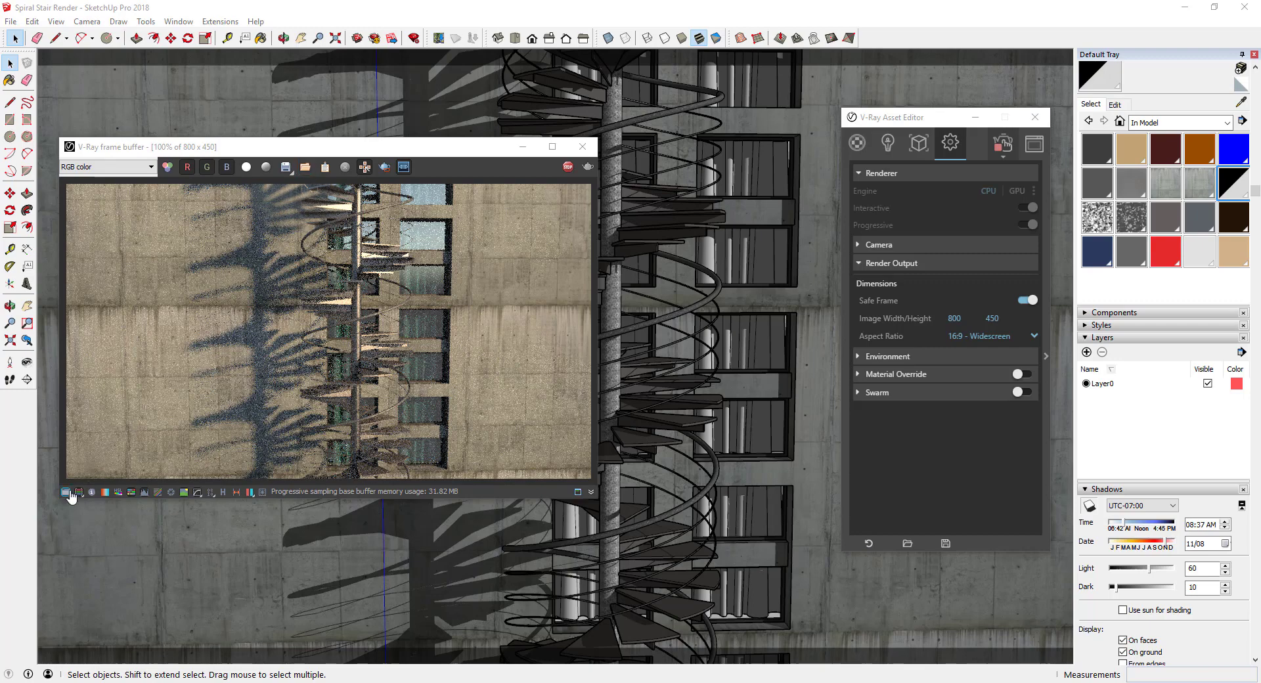
pyautogui.click(208, 150)
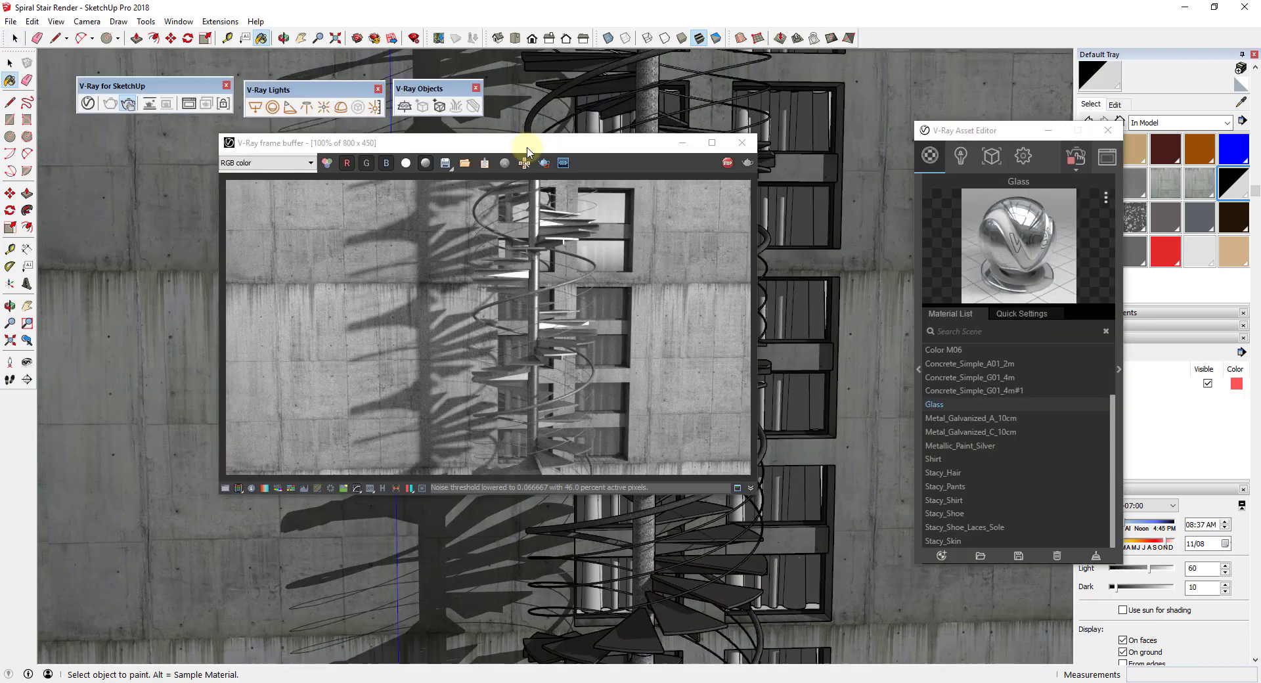
# Open the SunLight settings beside the live render and set the Intensity Multiplier to 1.242
pyautogui.moveTo(524, 146)
pyautogui.mouseDown()
pyautogui.moveTo(445, 146)
pyautogui.moveTo(426, 164)
pyautogui.mouseUp()
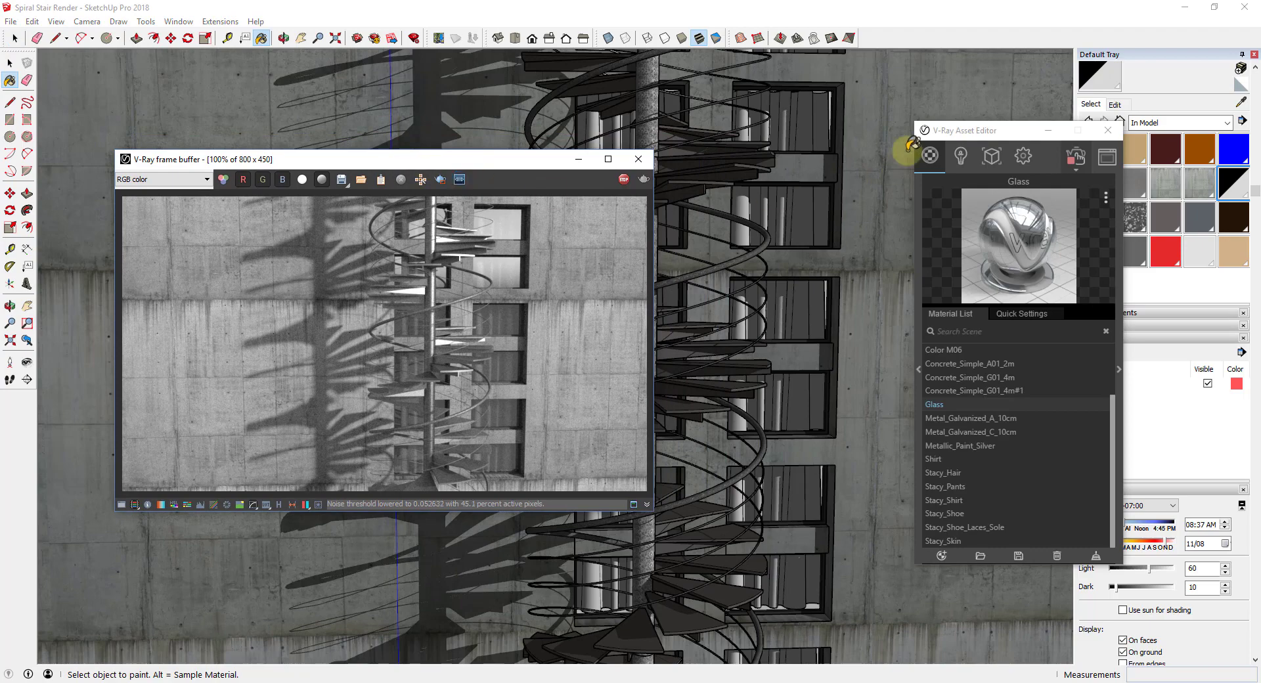
pyautogui.click(946, 128)
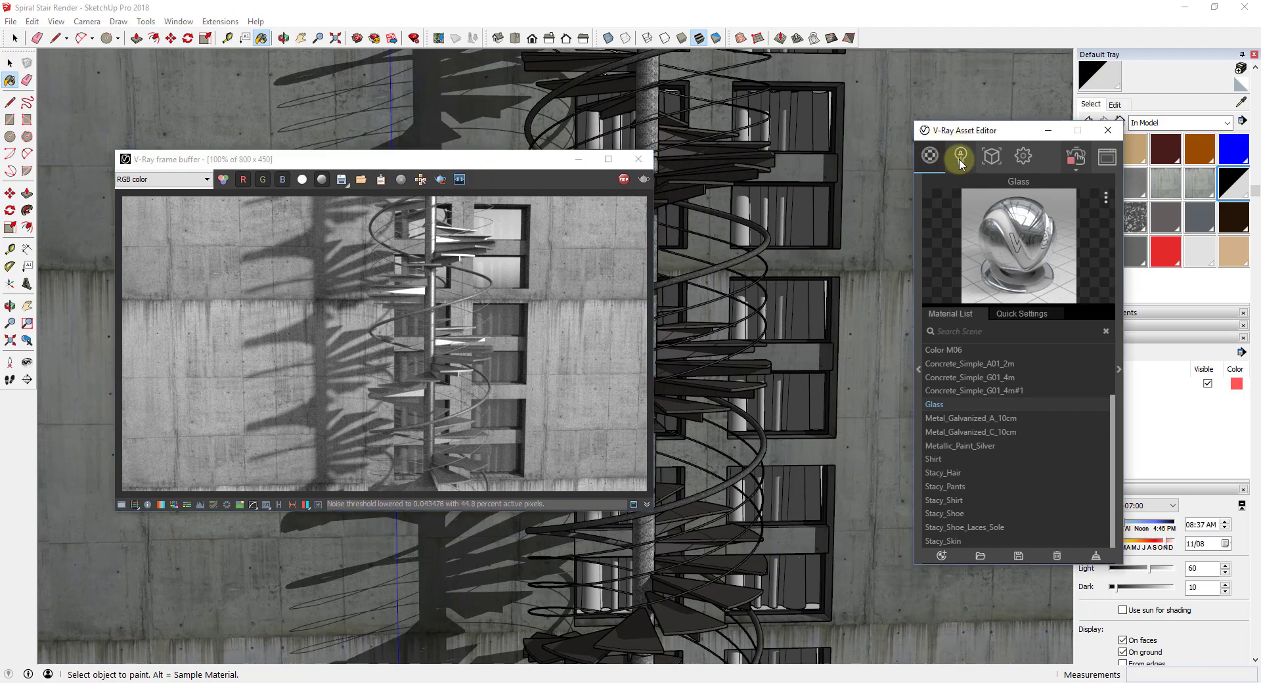
pyautogui.click(960, 164)
pyautogui.moveTo(935, 139); pyautogui.dragTo(714, 136)
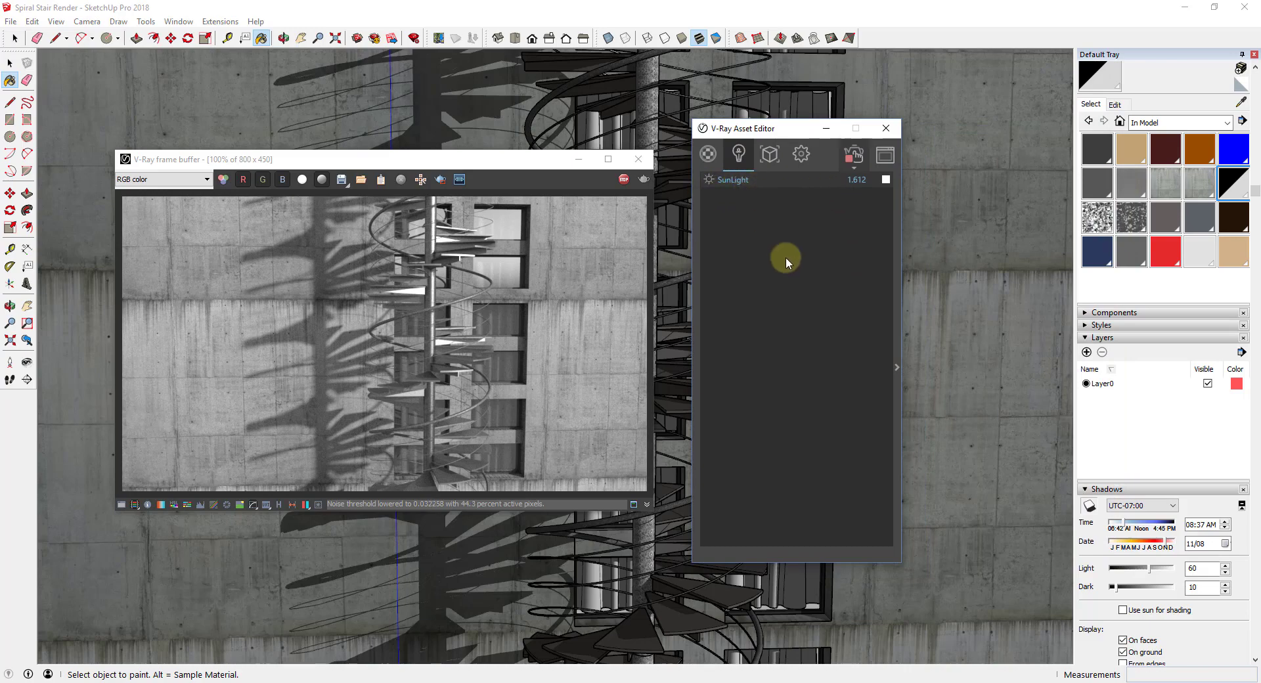
pyautogui.click(898, 365)
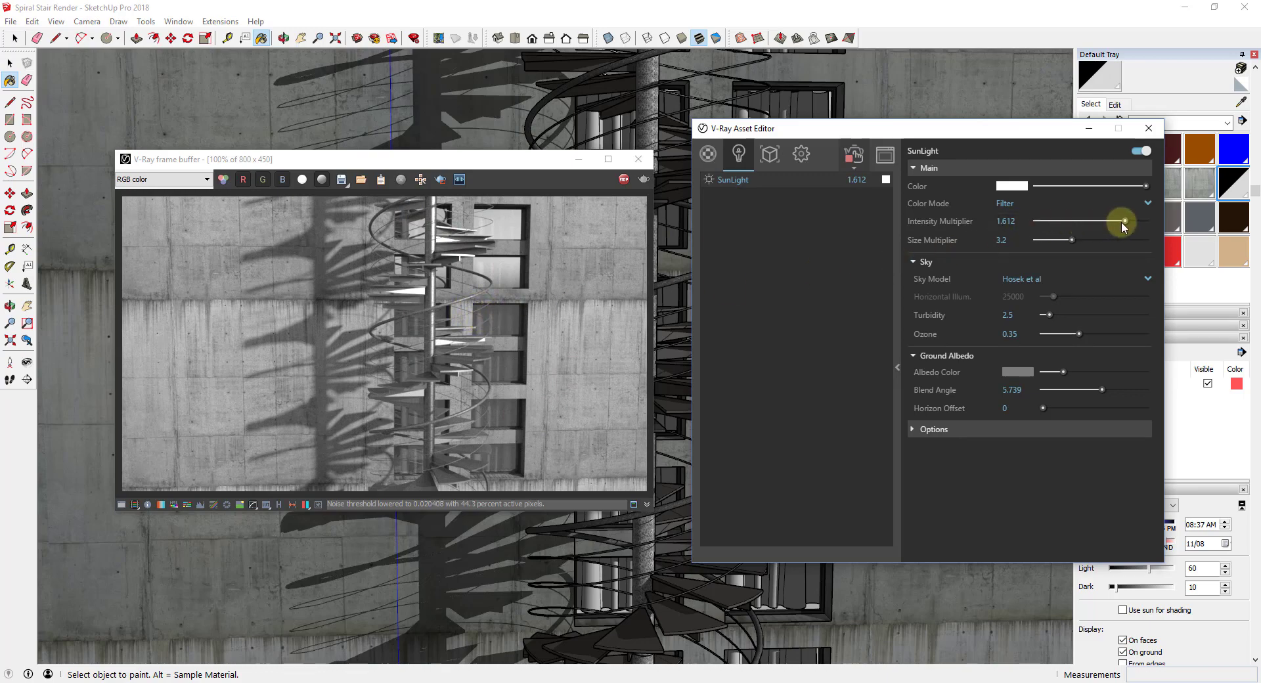
pyautogui.moveTo(1125, 222)
pyautogui.mouseDown()
pyautogui.moveTo(1088, 222)
pyautogui.moveTo(1105, 222)
pyautogui.mouseUp()
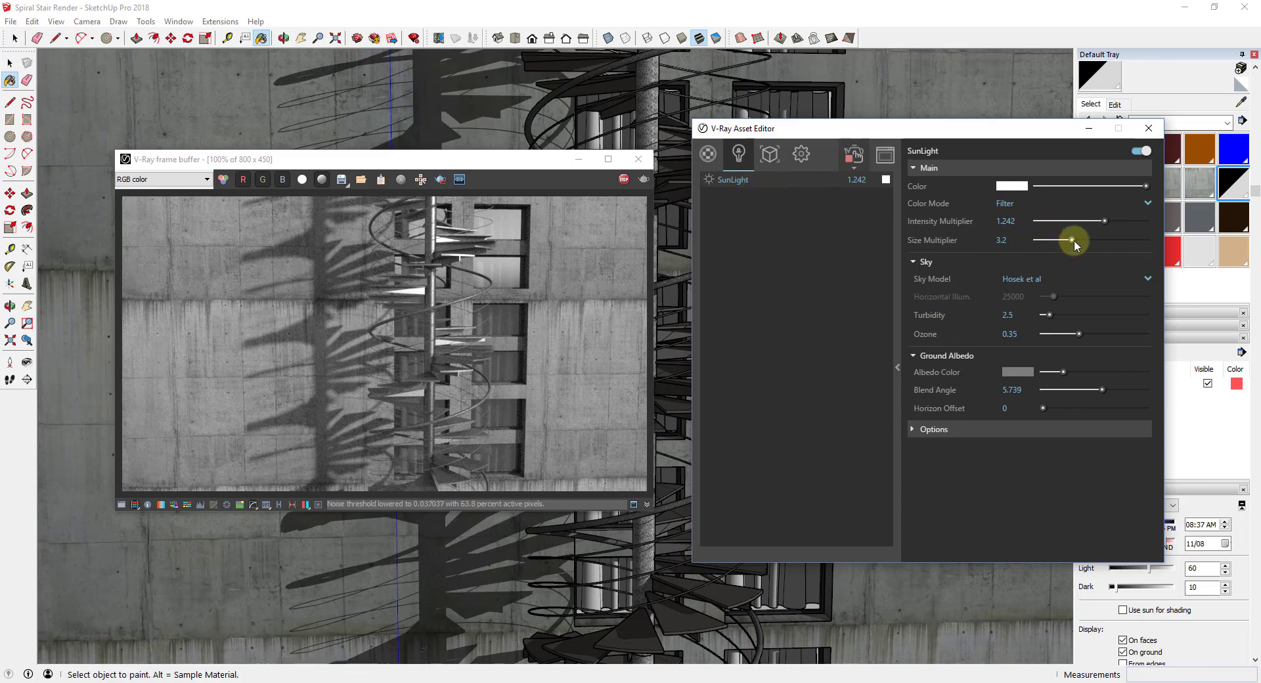
# Adjust the SunLight's Size Multiplier, trying 0.6 and 7.6 before setting it to 5
pyautogui.moveTo(950, 240)
pyautogui.moveTo(1073, 241); pyautogui.dragTo(1043, 240)
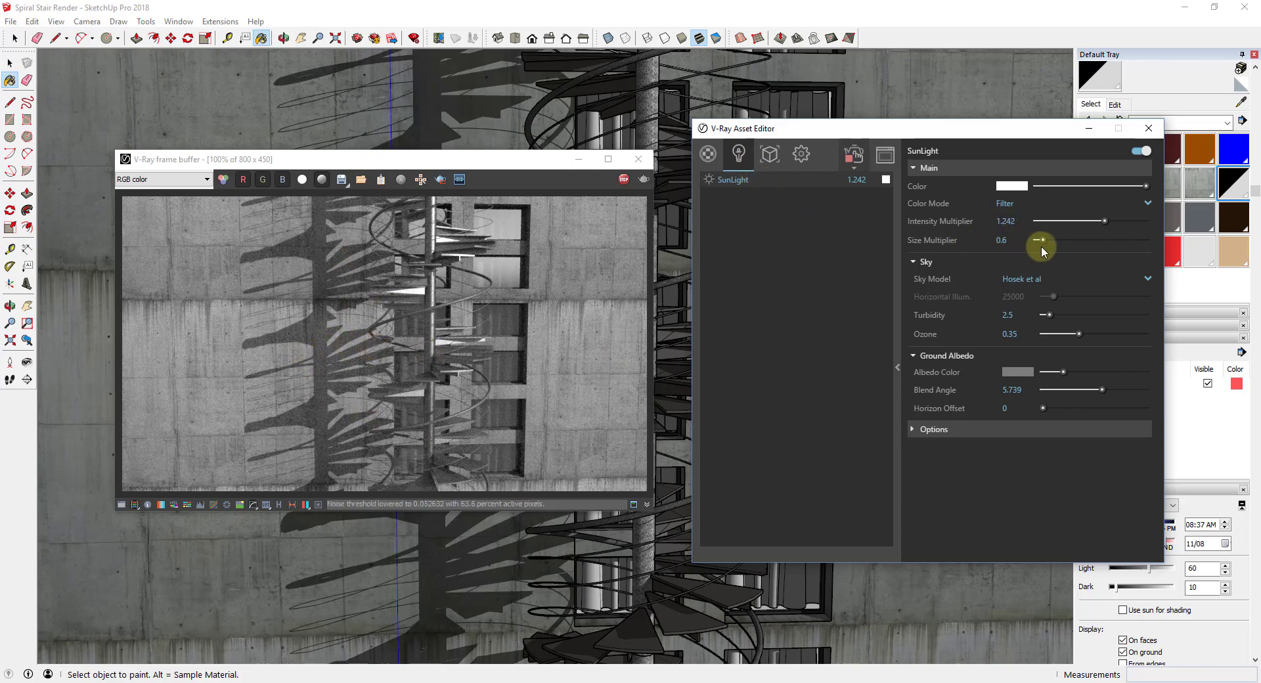
pyautogui.moveTo(1042, 239); pyautogui.dragTo(1120, 240)
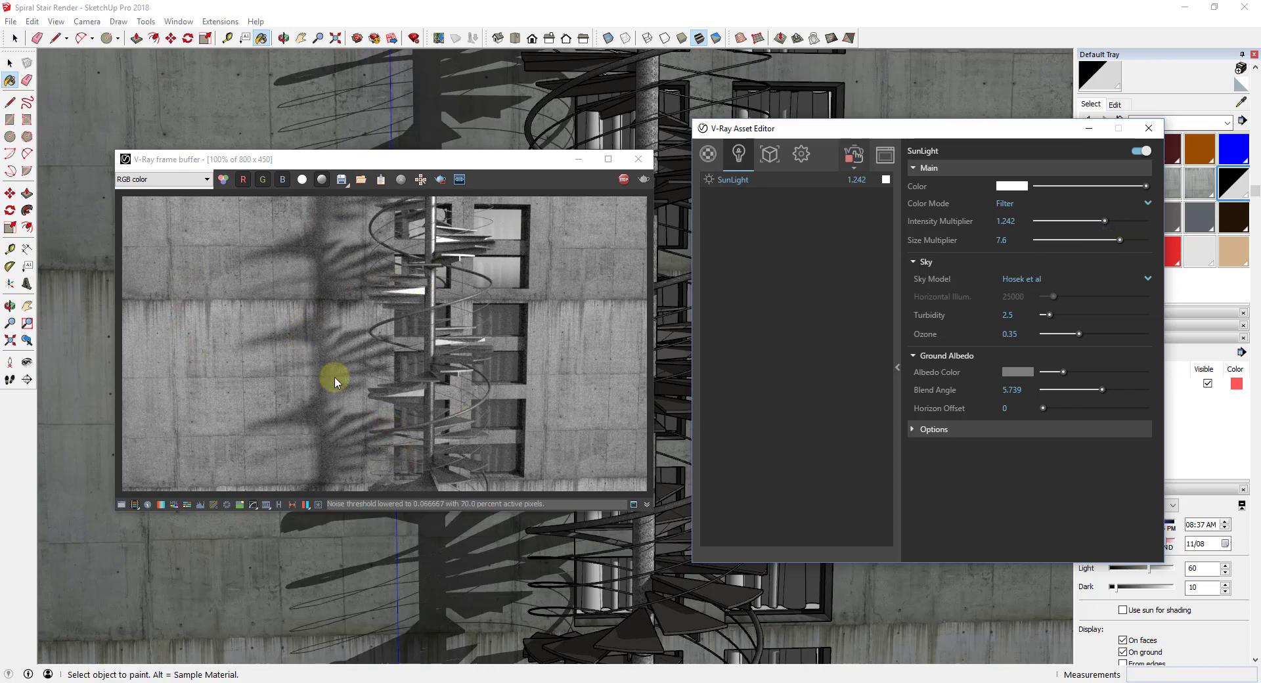
pyautogui.click(1005, 239)
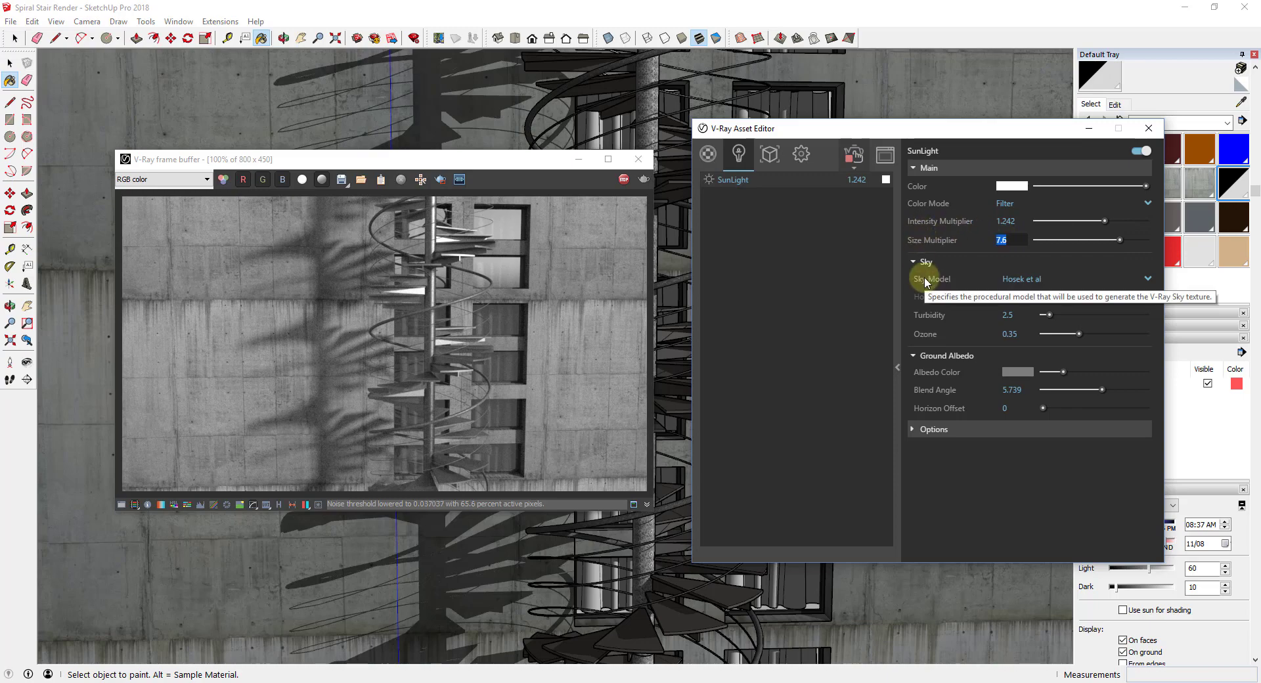
pyautogui.write('5')
pyautogui.press('Return')
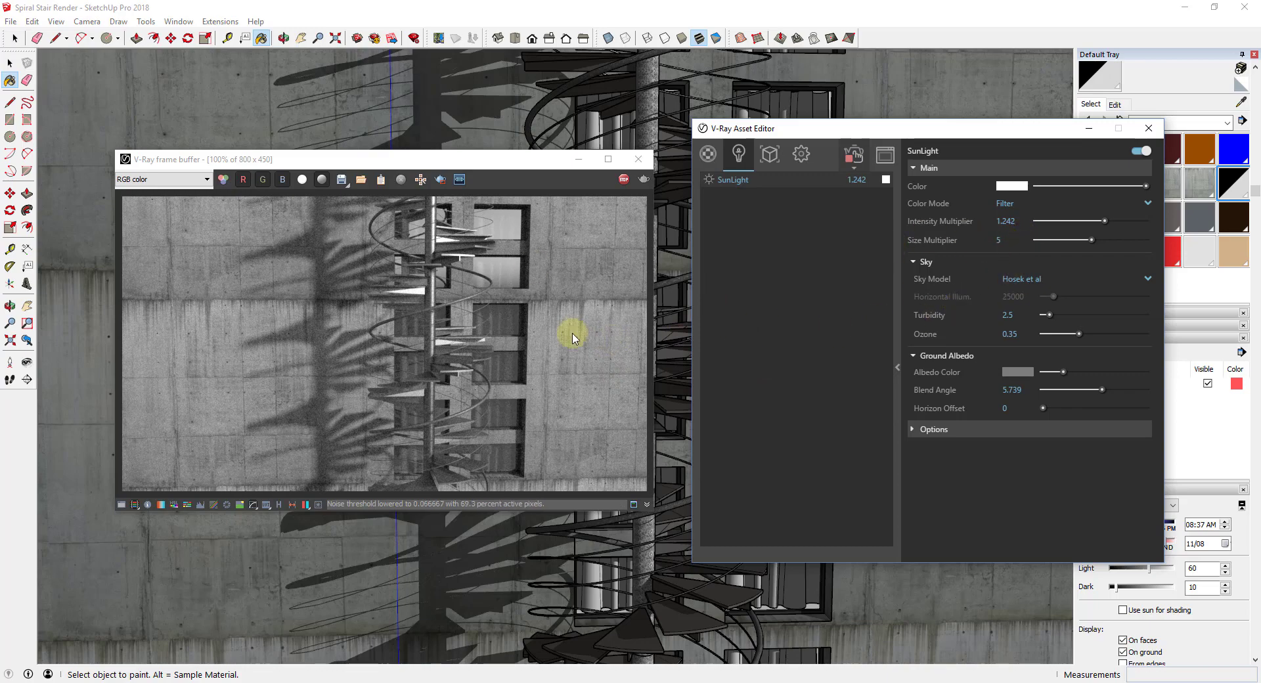
# Stop the interactive render and close the V-Ray frame buffer
pyautogui.moveTo(482, 167); pyautogui.dragTo(717, 166)
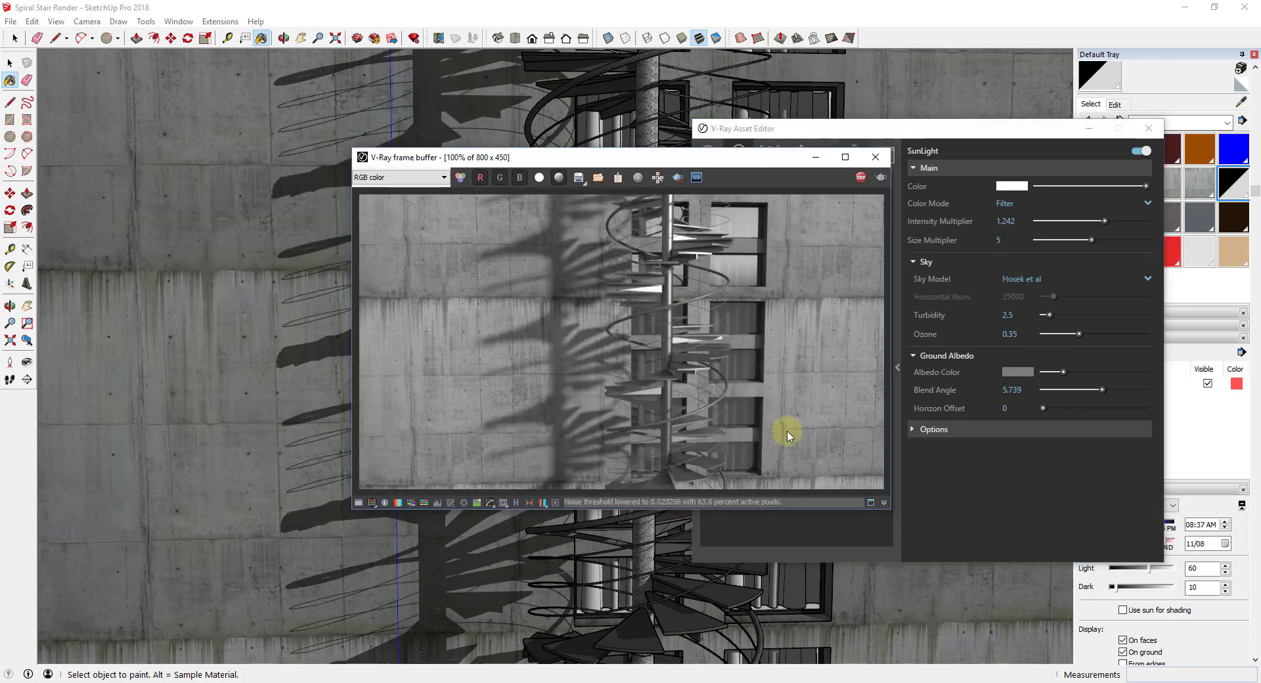
pyautogui.click(861, 179)
pyautogui.click(874, 158)
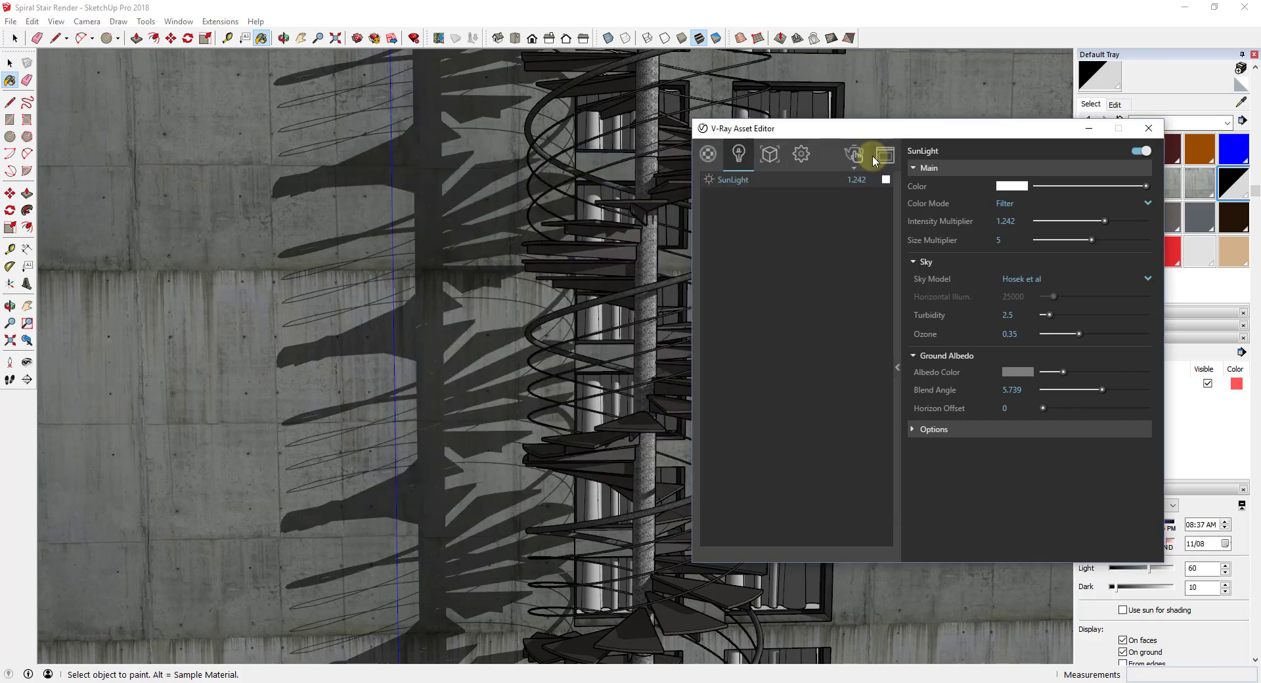
# Open the render settings with the Render Output options expanded and switch the render engine to GPU
pyautogui.click(797, 156)
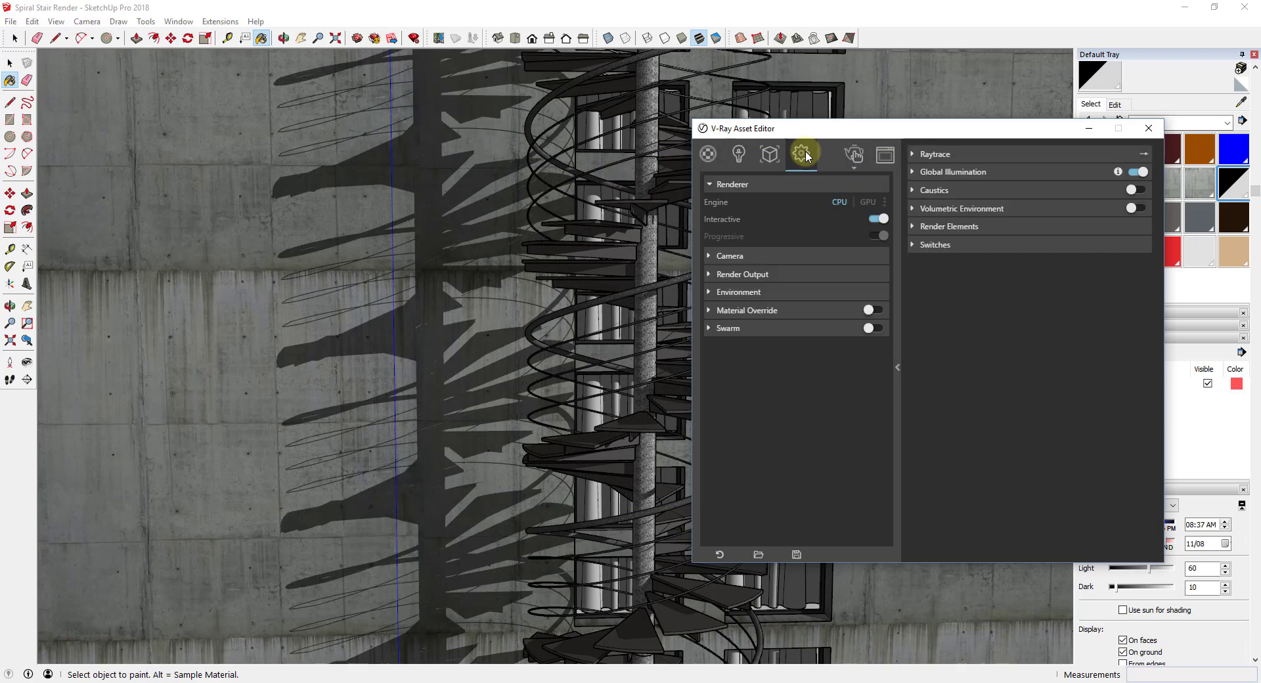
pyautogui.click(710, 276)
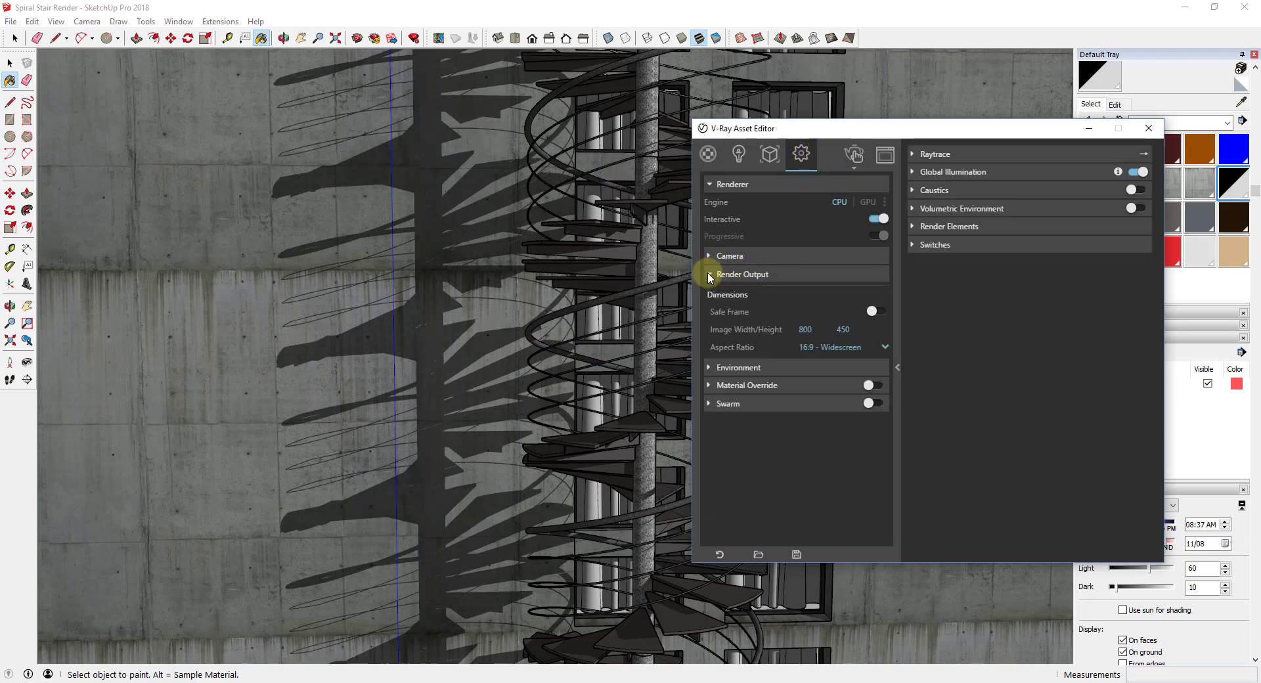
pyautogui.click(864, 202)
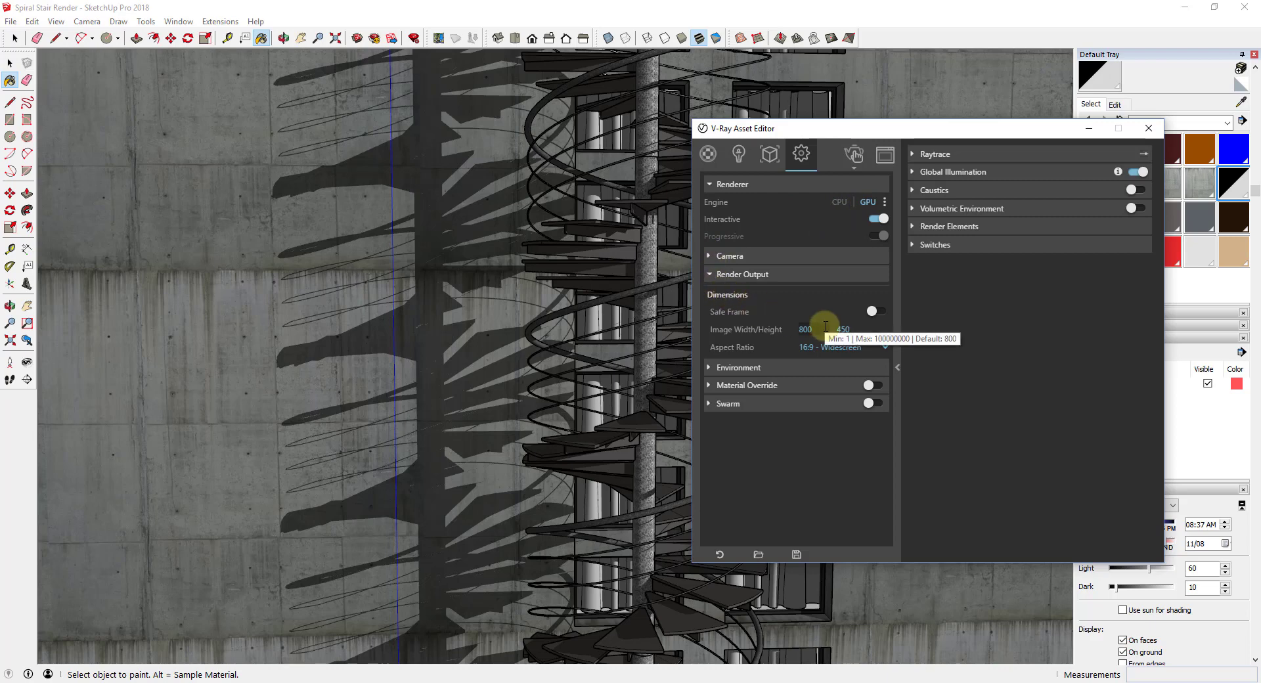
# Set the output image width to 1280 at 16:9 and enable Safe Frame
pyautogui.click(805, 329)
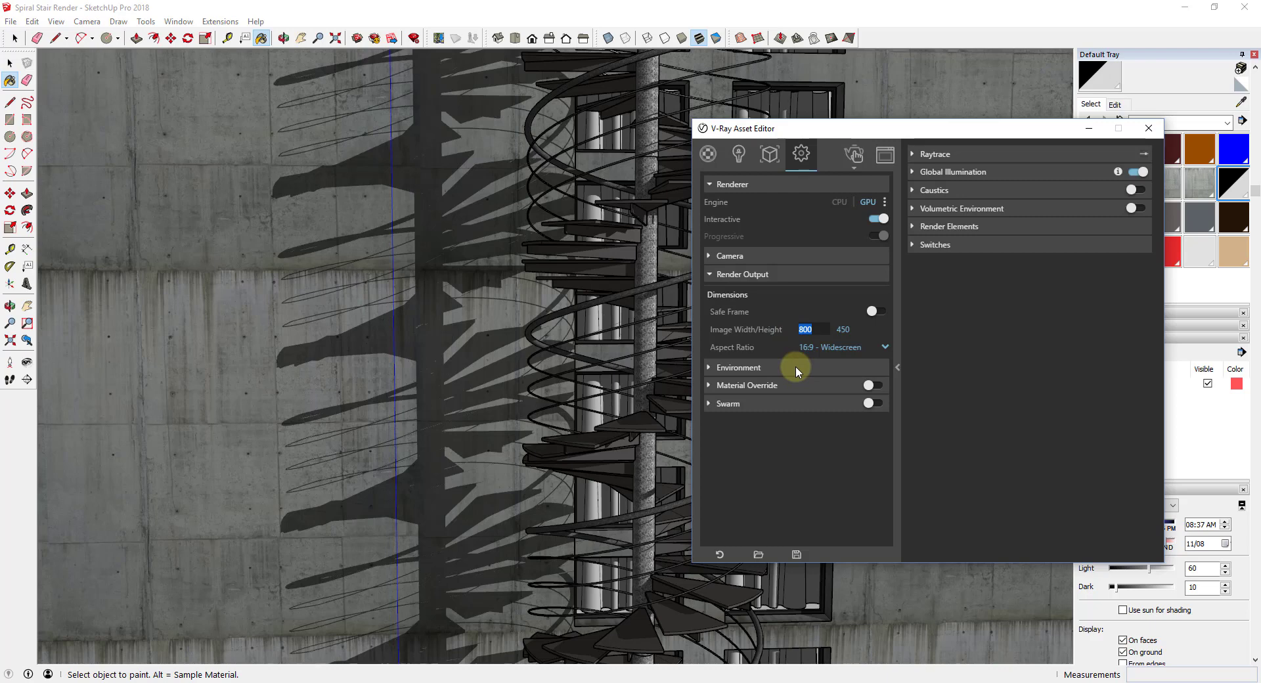
pyautogui.write('1280')
pyautogui.press('Tab')
pyautogui.click(873, 311)
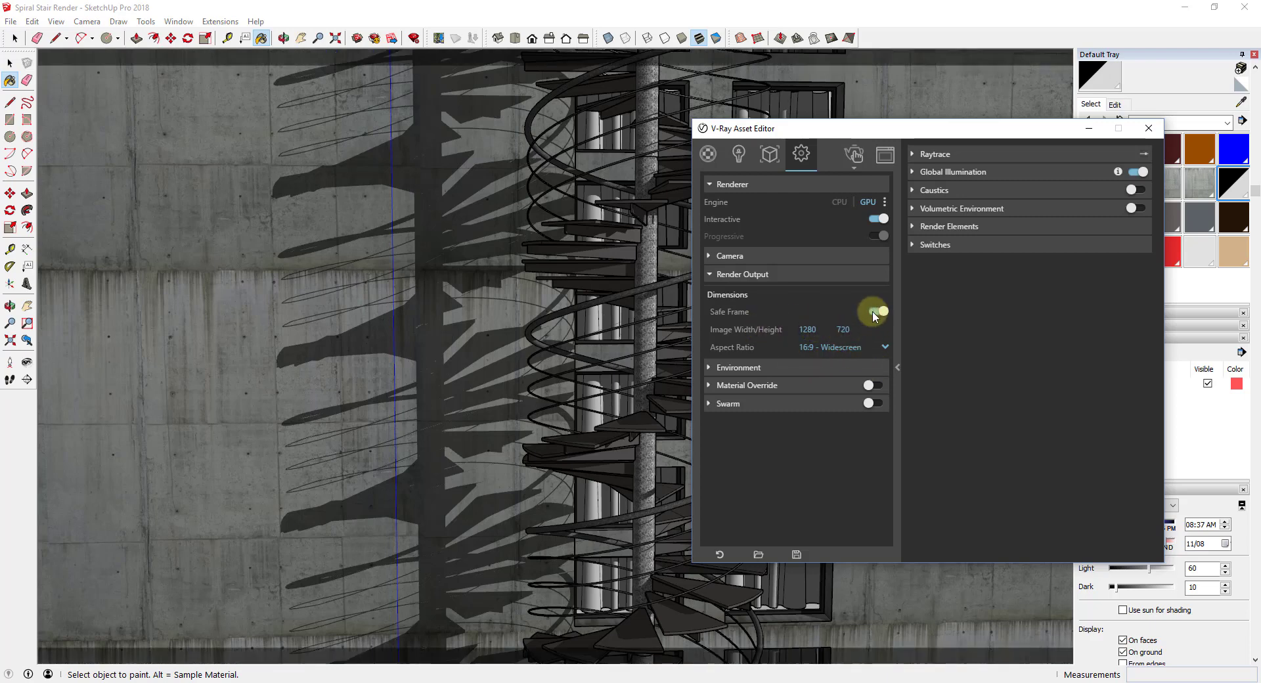
pyautogui.click(876, 312)
pyautogui.click(877, 311)
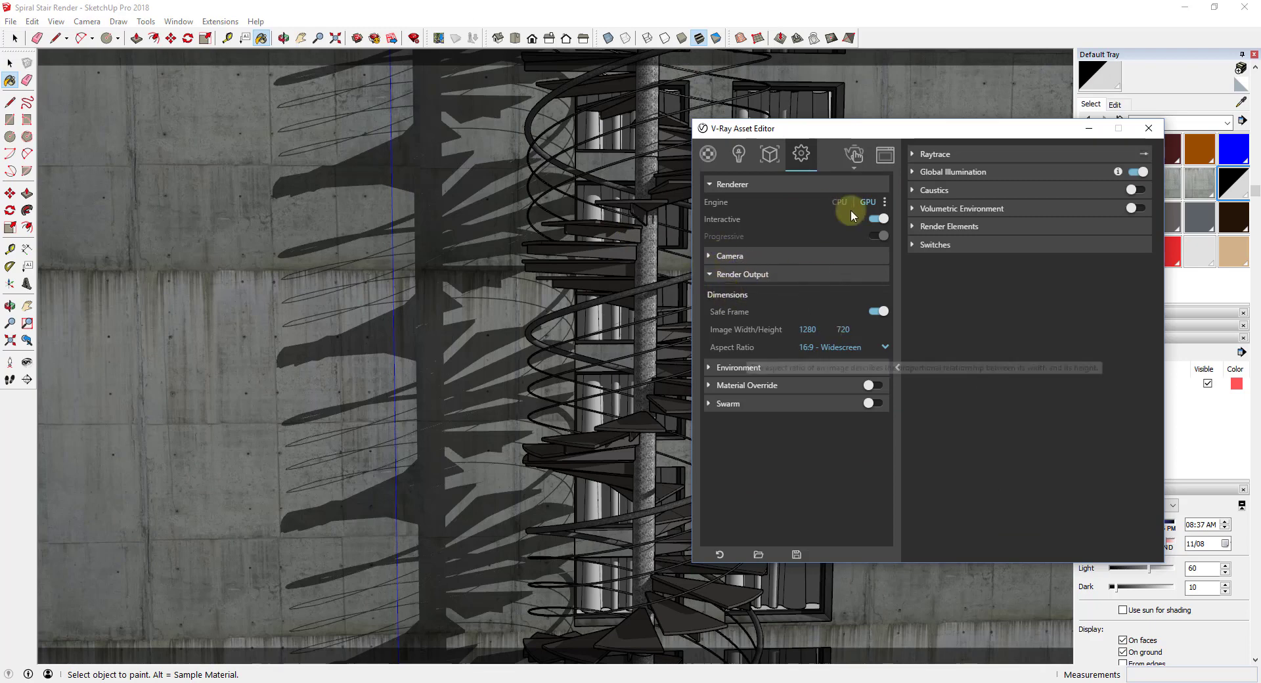
# Disable interactive rendering, raise the Quality to High and start the final render
pyautogui.click(879, 218)
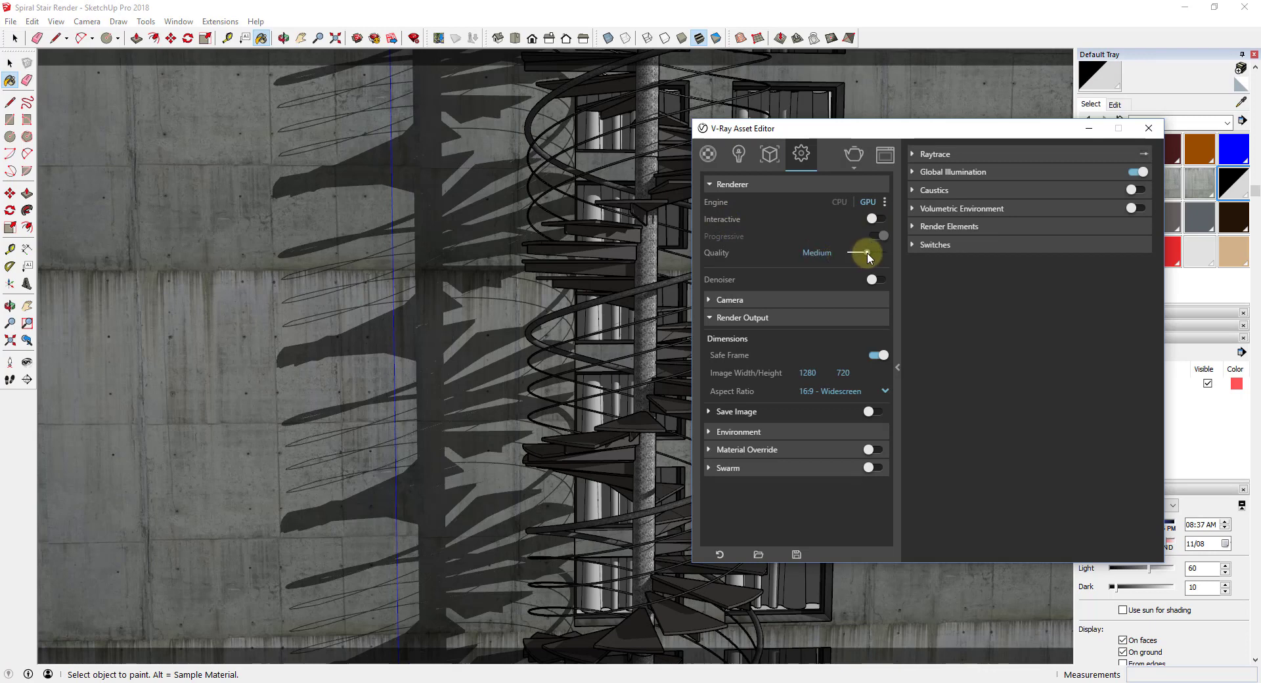
pyautogui.moveTo(867, 253); pyautogui.dragTo(877, 254)
pyautogui.click(871, 219)
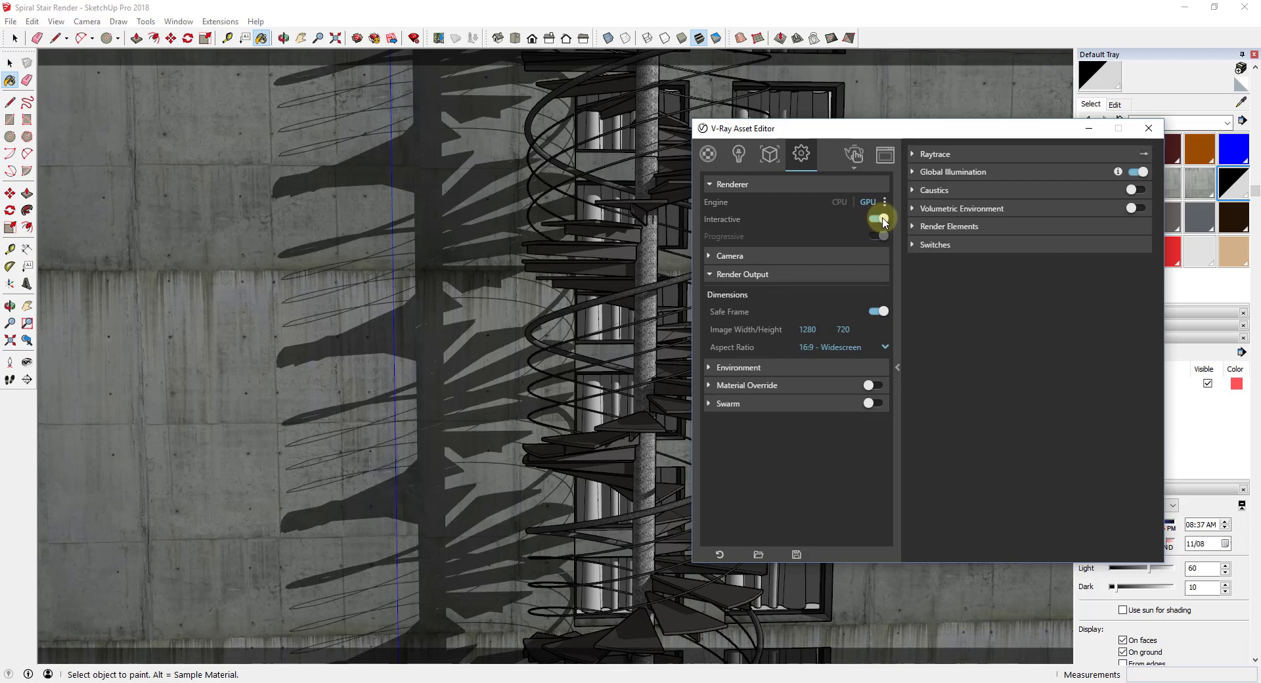
pyautogui.click(878, 221)
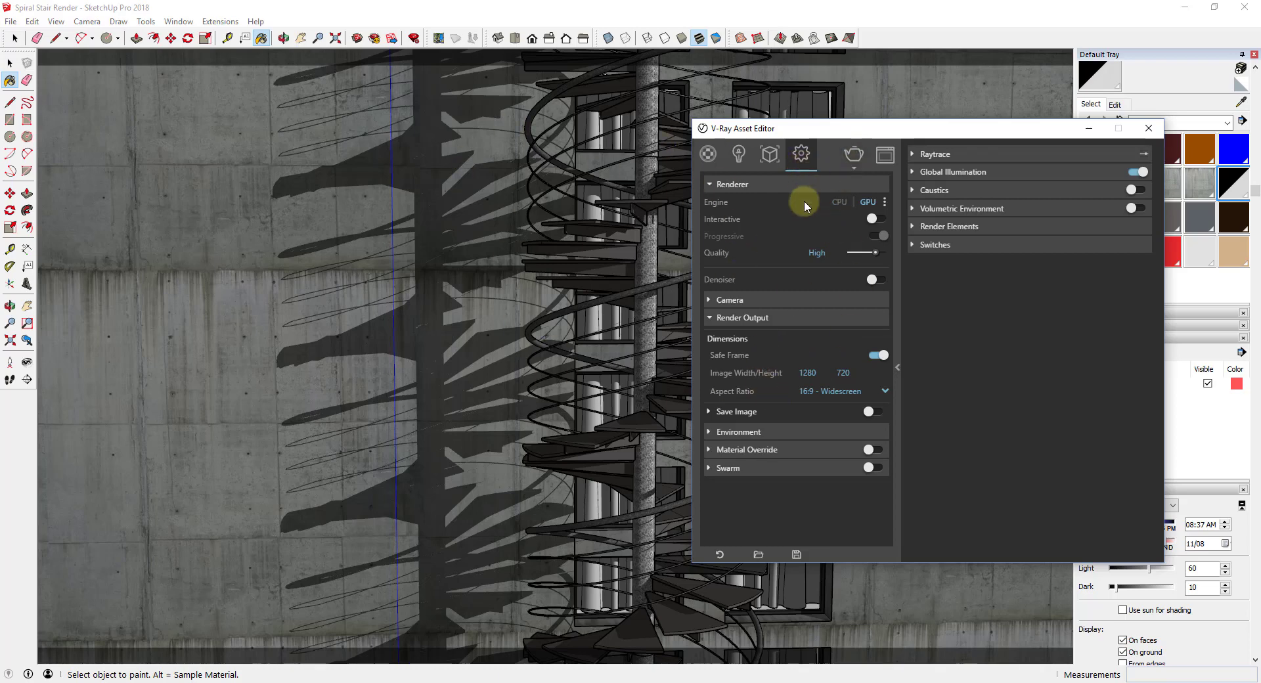
pyautogui.click(854, 156)
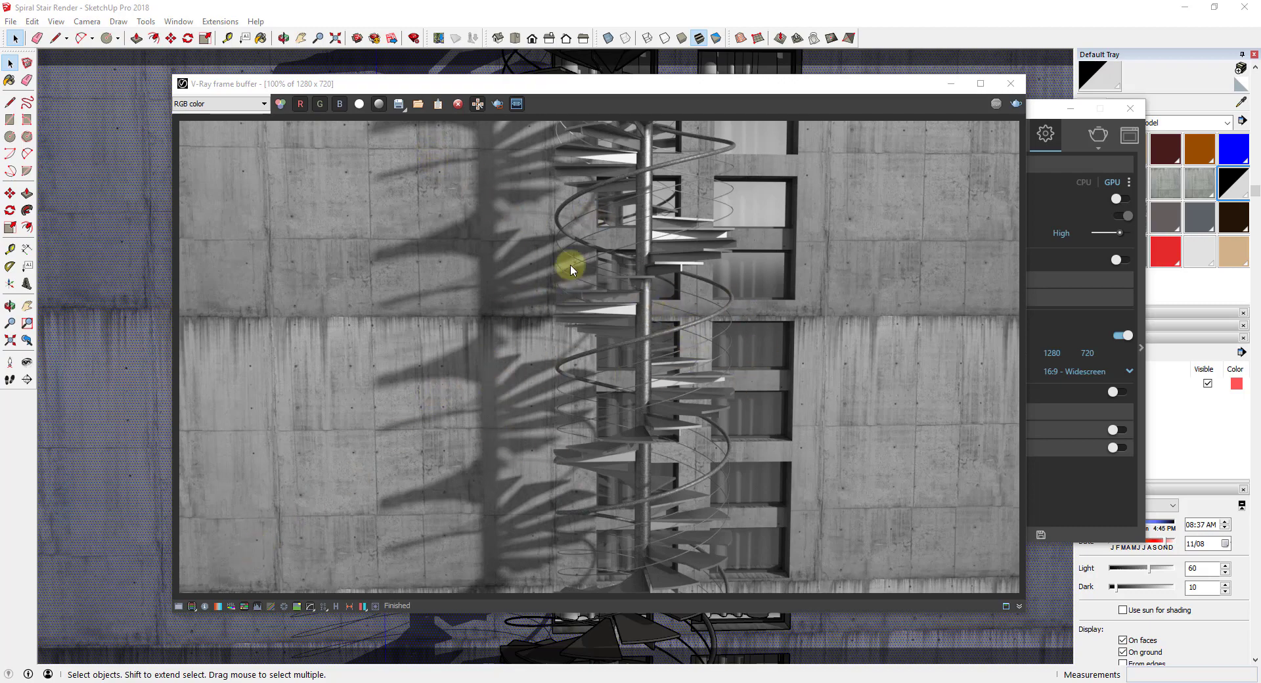
# Save the finished render as a PNG named "Stair Render", and close the photo viewer after checking the saved image
pyautogui.click(399, 105)
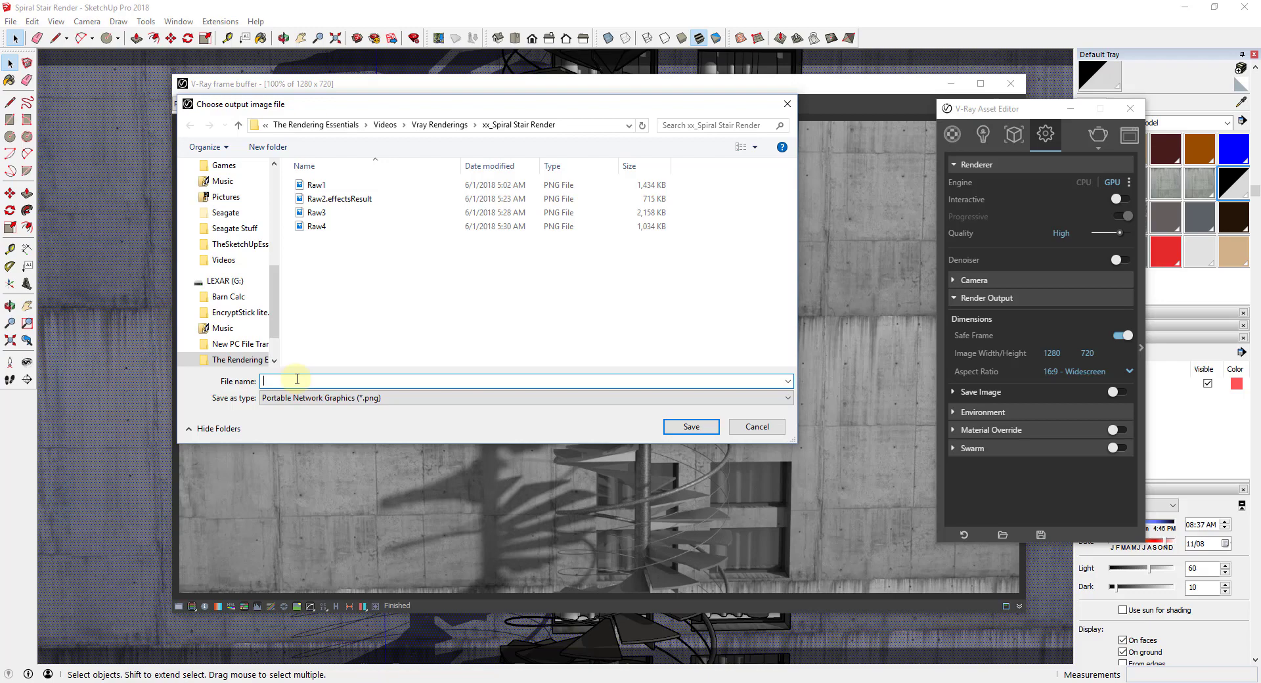
pyautogui.write('Stair Render')
pyautogui.press('Return')
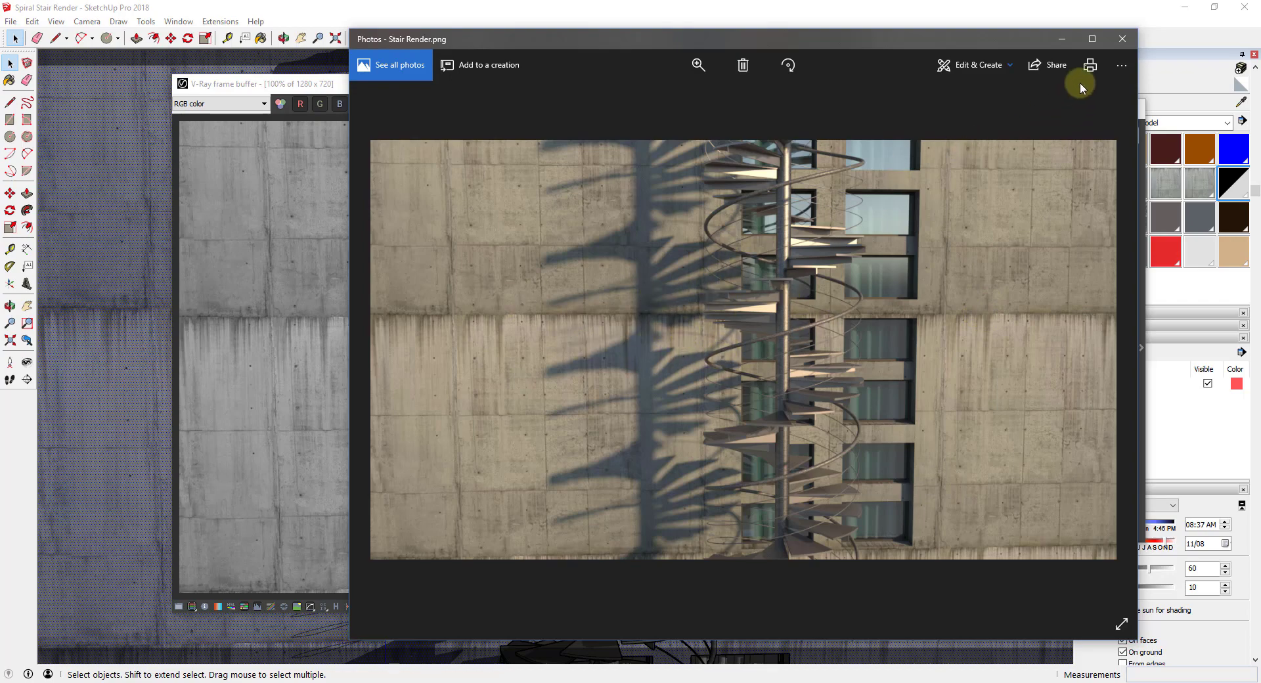
pyautogui.click(1122, 39)
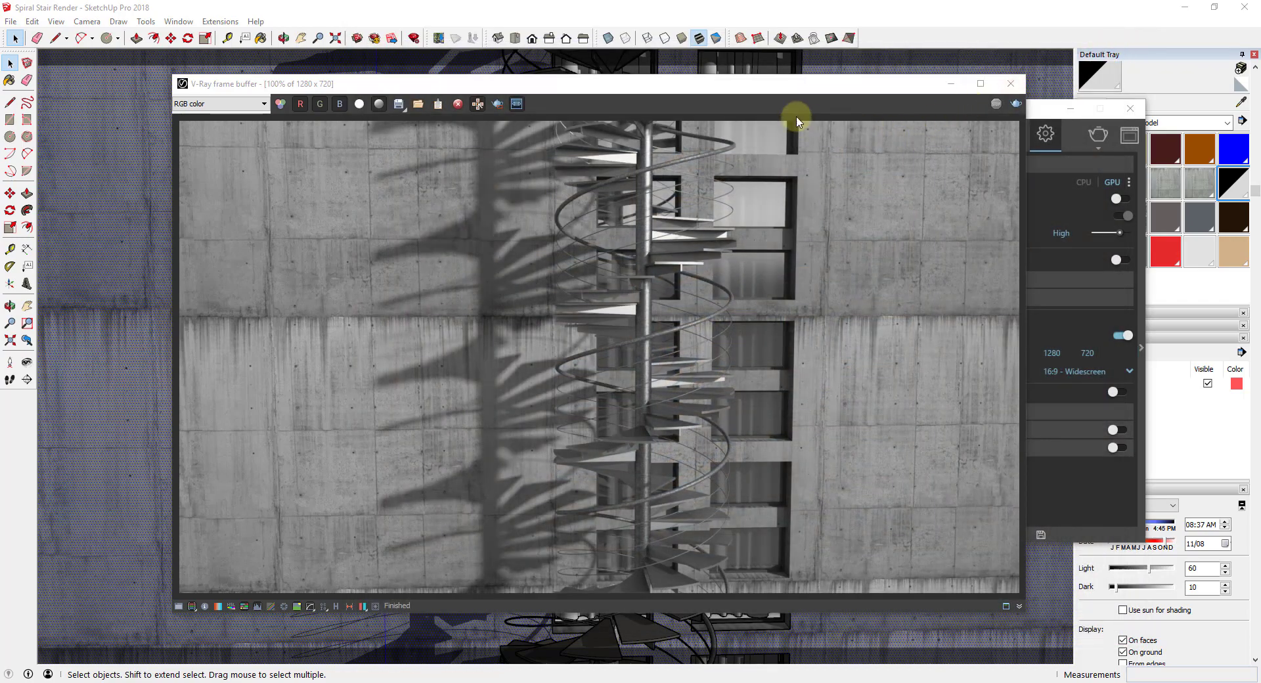
# Switch the frame buffer from monochrome back to color and show its color corrections control
pyautogui.click(380, 104)
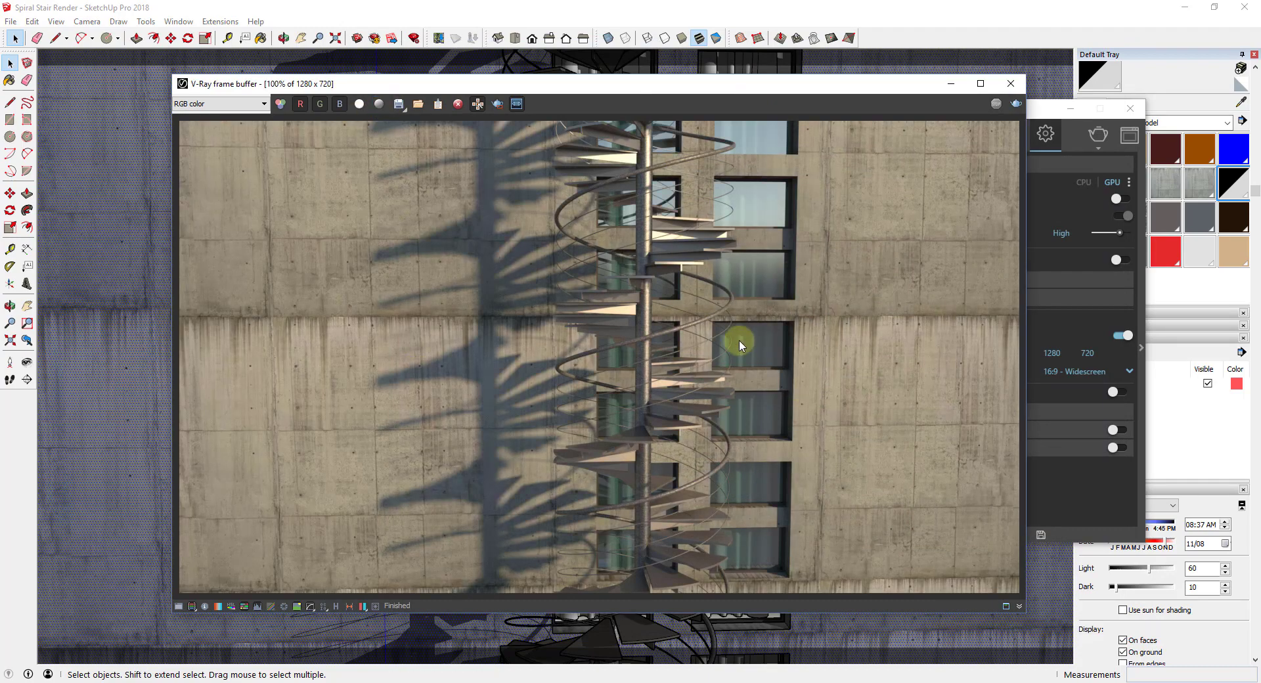
pyautogui.click(178, 607)
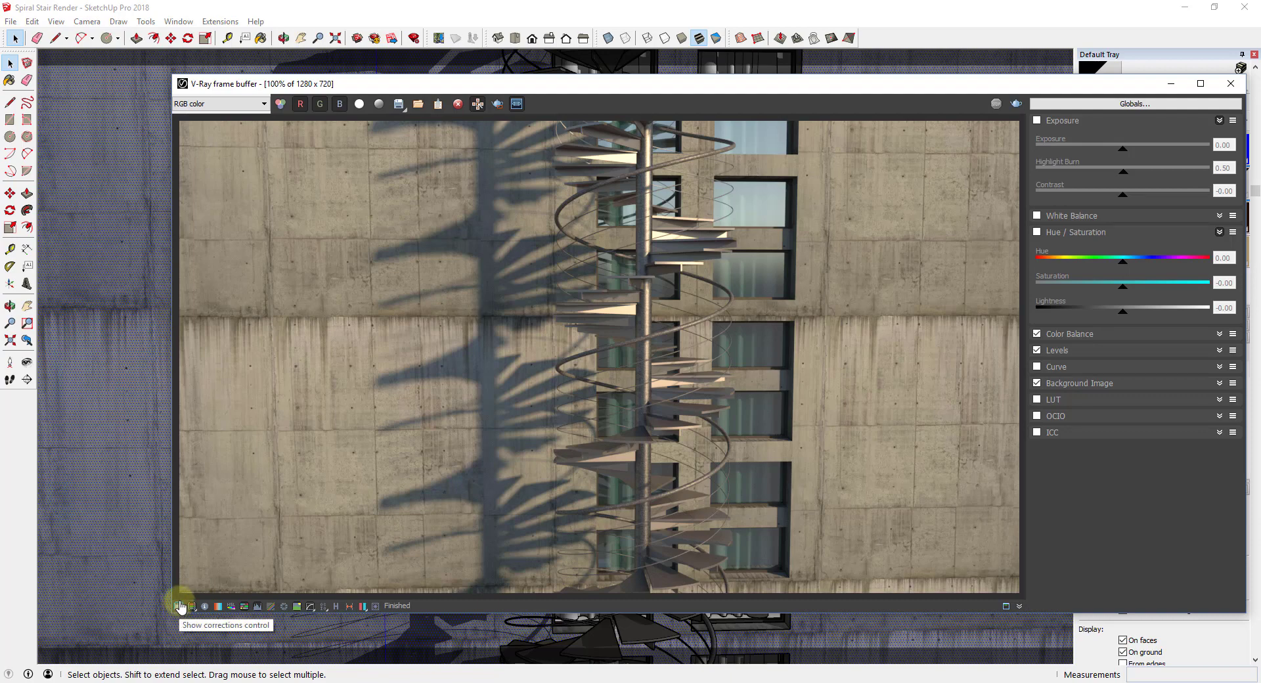
pyautogui.moveTo(768, 92); pyautogui.dragTo(710, 93)
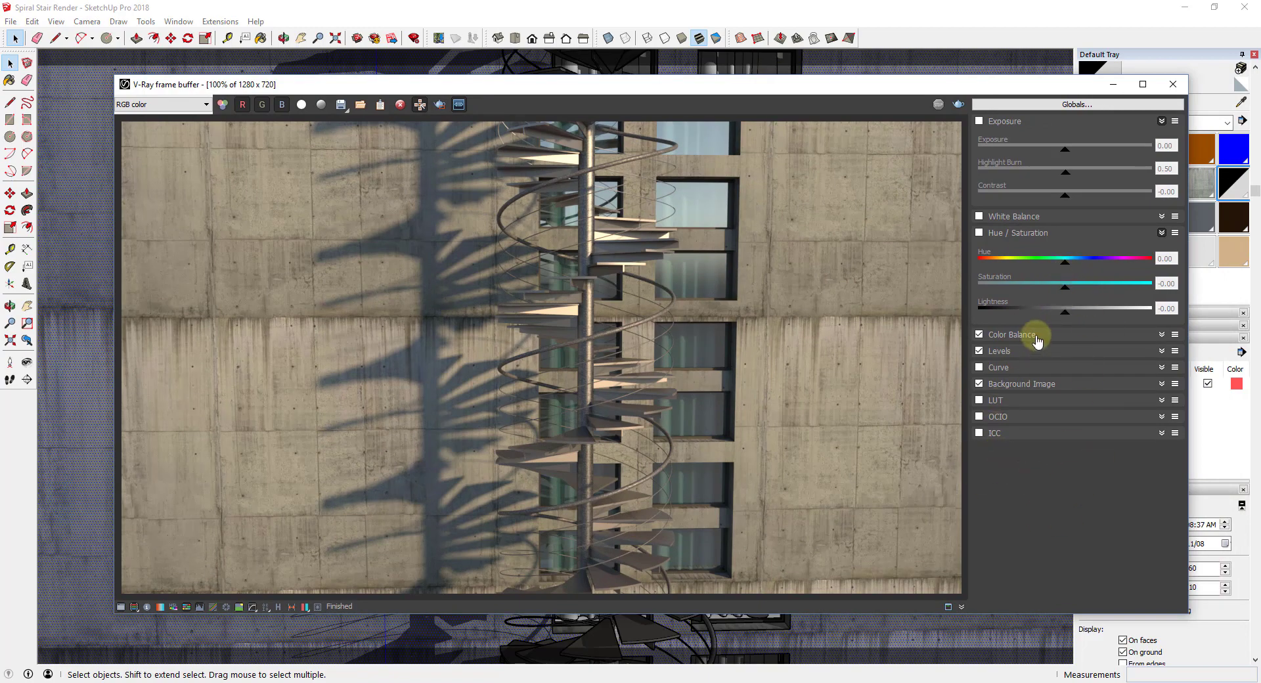
# Enable the Exposure correction and set Exposure to -0.09 and Contrast to 0.02
pyautogui.click(995, 125)
pyautogui.click(978, 121)
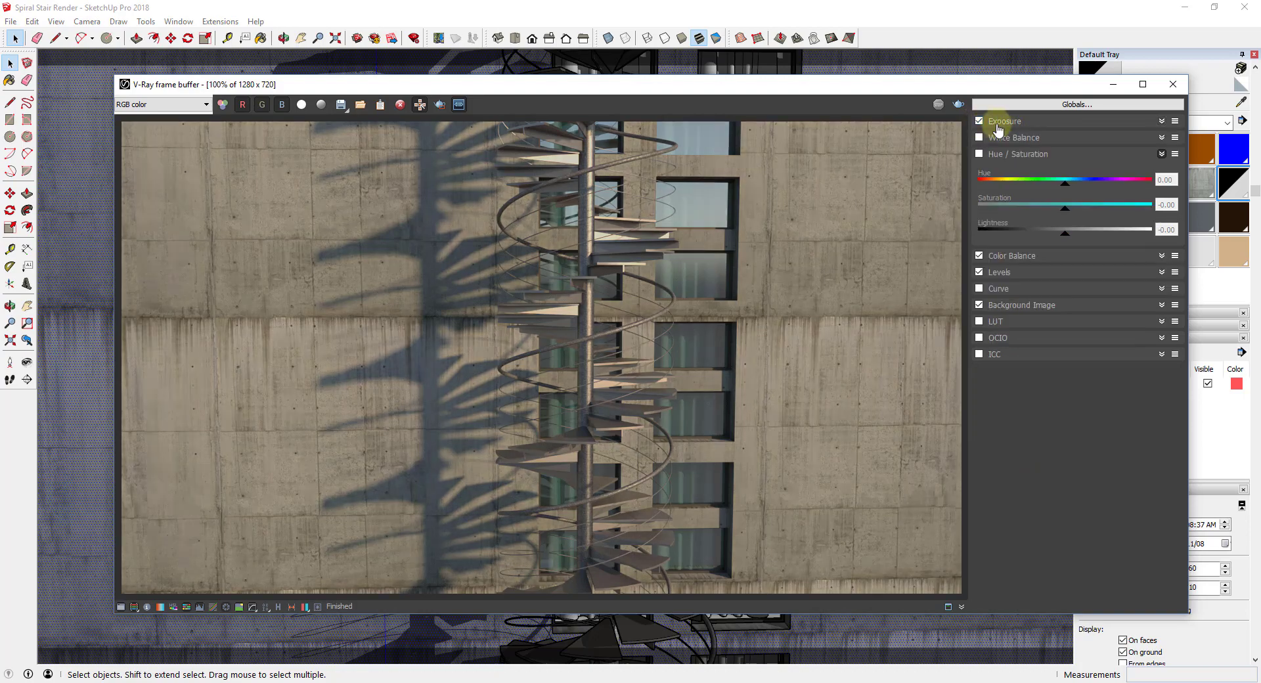
pyautogui.click(998, 125)
pyautogui.moveTo(1064, 155); pyautogui.dragTo(1069, 200)
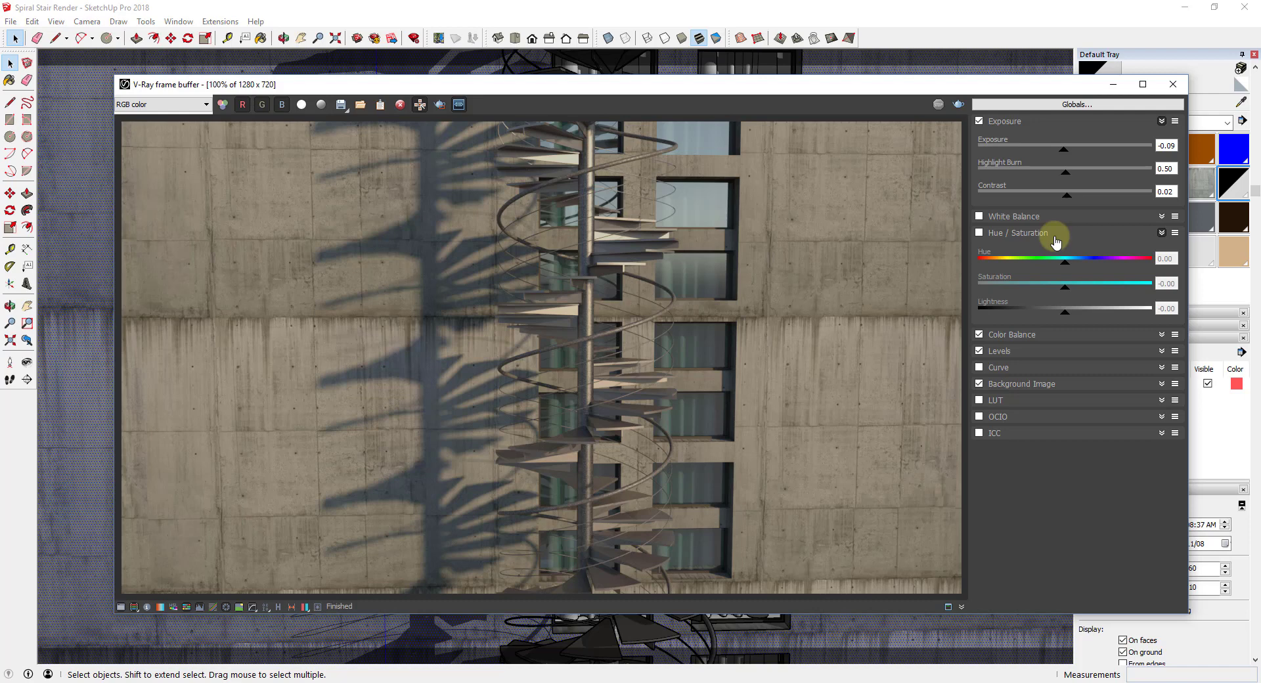
# Enable the Hue / Saturation correction, try a Hue of about 4.75 and reset the Hue to 0
pyautogui.click(979, 234)
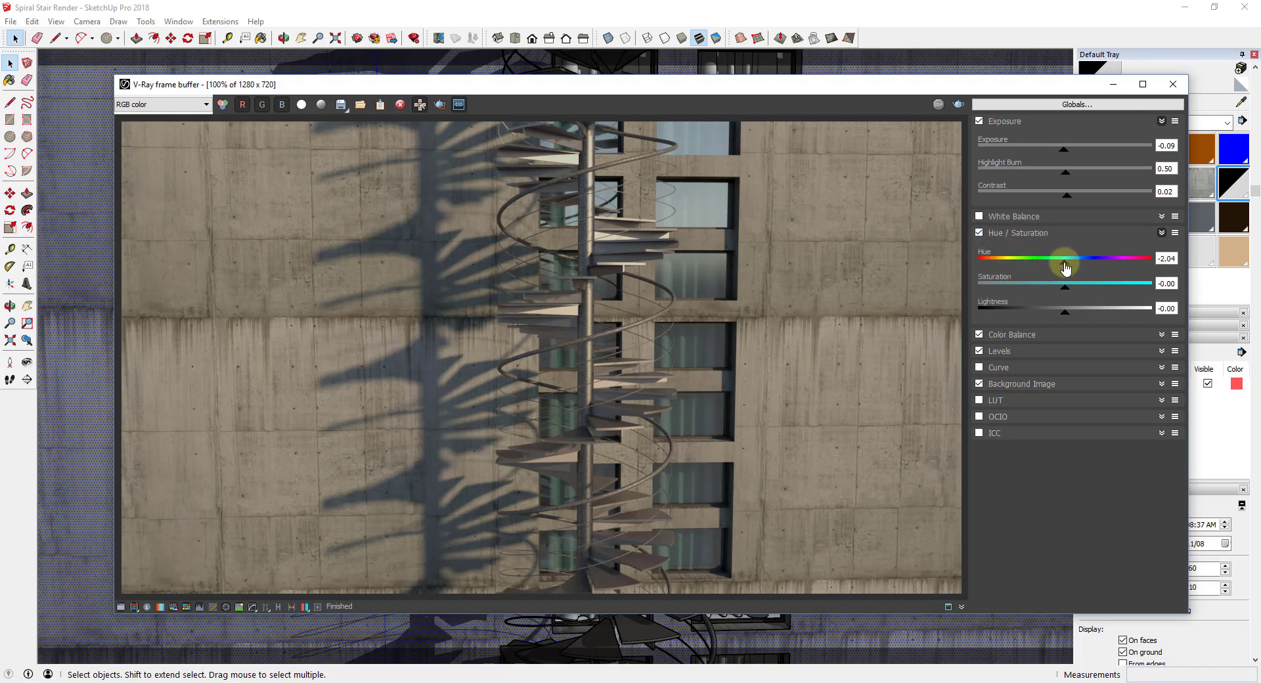
pyautogui.moveTo(1065, 267)
pyautogui.mouseDown()
pyautogui.moveTo(1102, 266)
pyautogui.moveTo(1009, 266)
pyautogui.moveTo(1067, 265)
pyautogui.mouseUp()
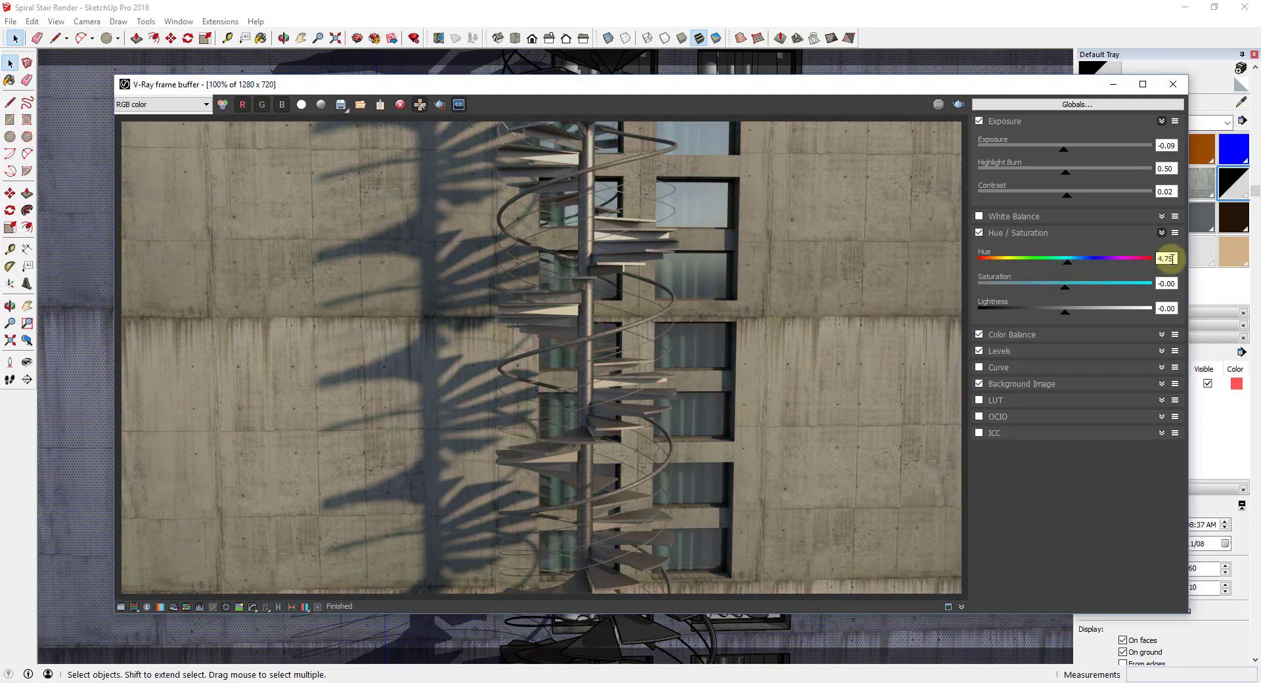
pyautogui.write('0')
pyautogui.press('Return')
# Try a Saturation of 1.00 on the render, and set the Saturation to -1.00 for black and white
pyautogui.moveTo(1065, 291); pyautogui.dragTo(1159, 287)
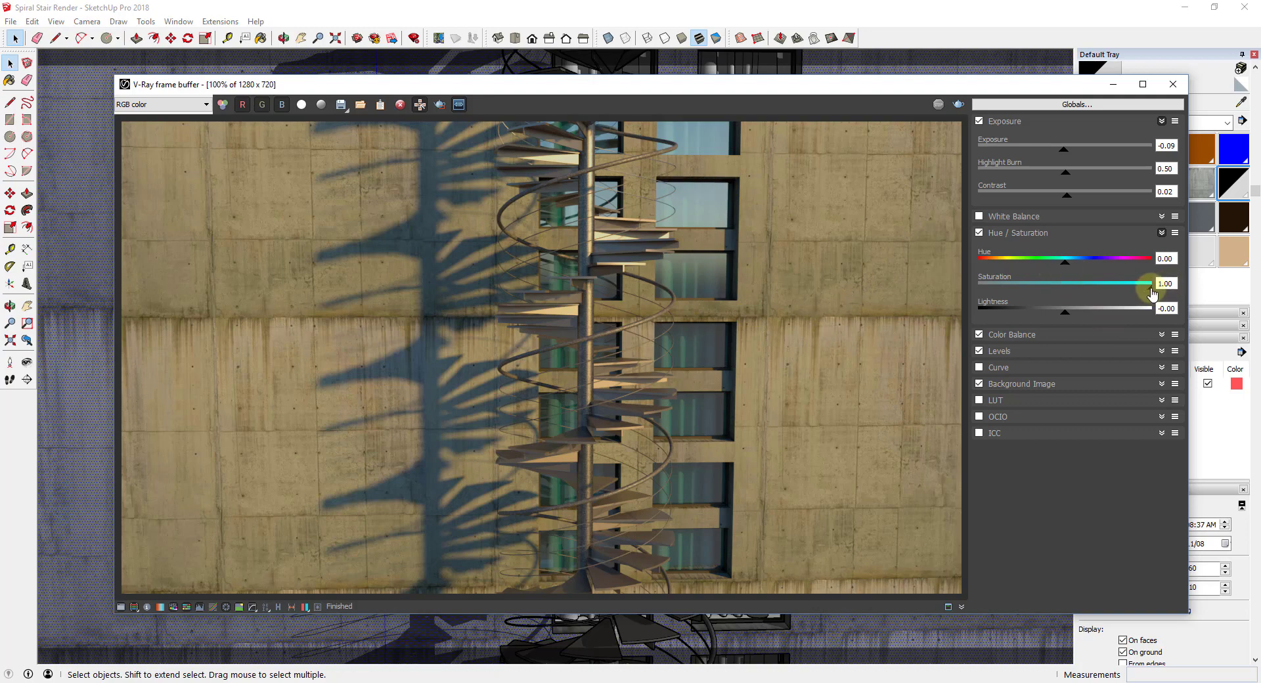
pyautogui.moveTo(1151, 293); pyautogui.dragTo(1066, 300)
pyautogui.moveTo(1065, 300); pyautogui.dragTo(962, 304)
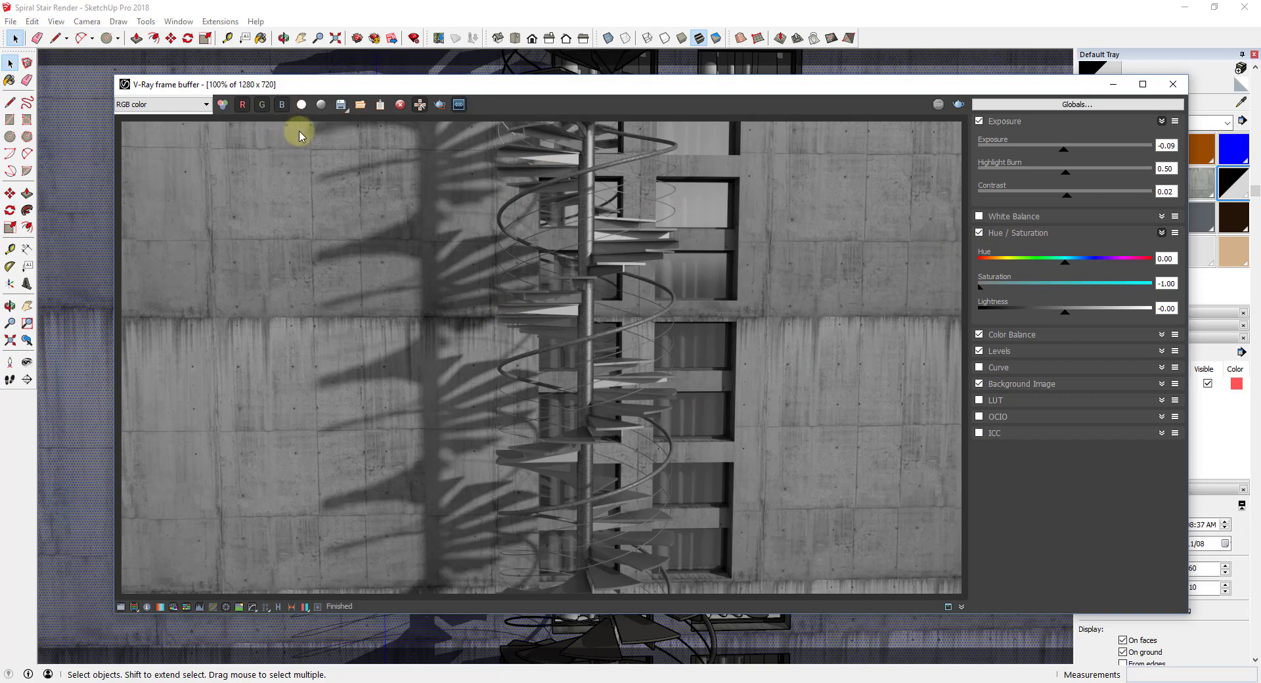
# Set the Lightness to 0.00, and adjust the Contrast, trying 0.30 before setting it to 0.04
pyautogui.moveTo(1065, 317)
pyautogui.mouseDown()
pyautogui.moveTo(1053, 317)
pyautogui.moveTo(1065, 320)
pyautogui.mouseUp()
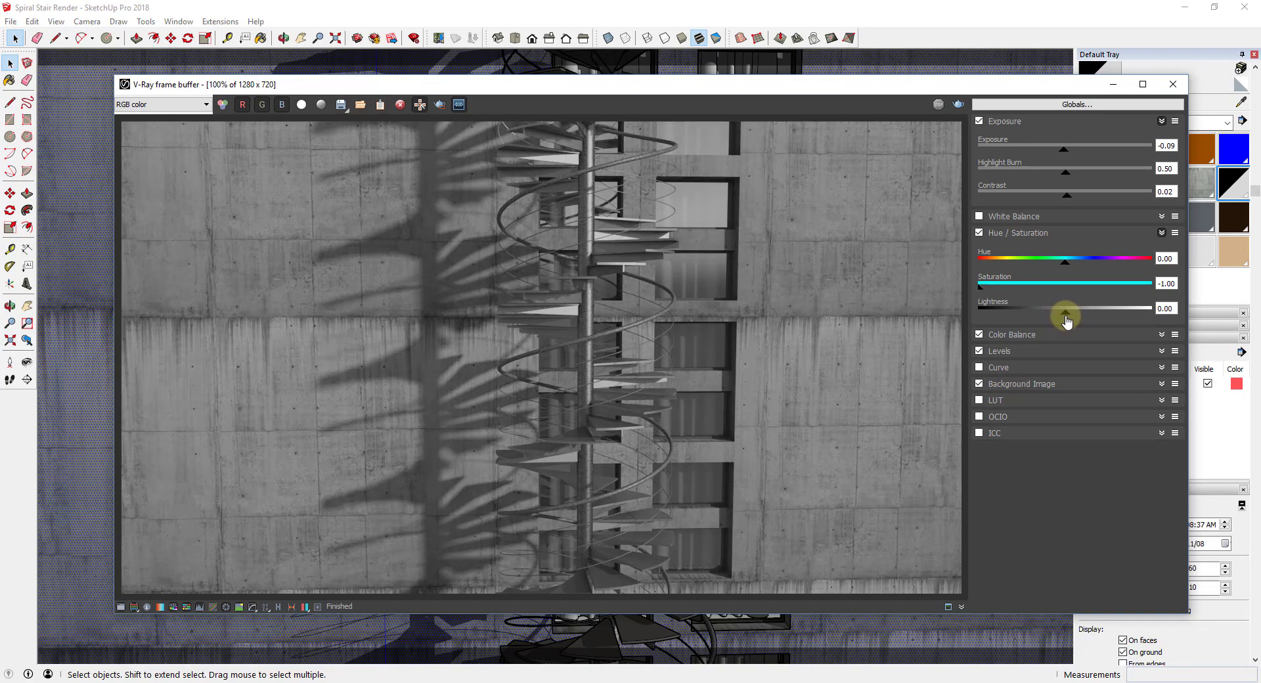
pyautogui.moveTo(1065, 202); pyautogui.dragTo(1093, 204)
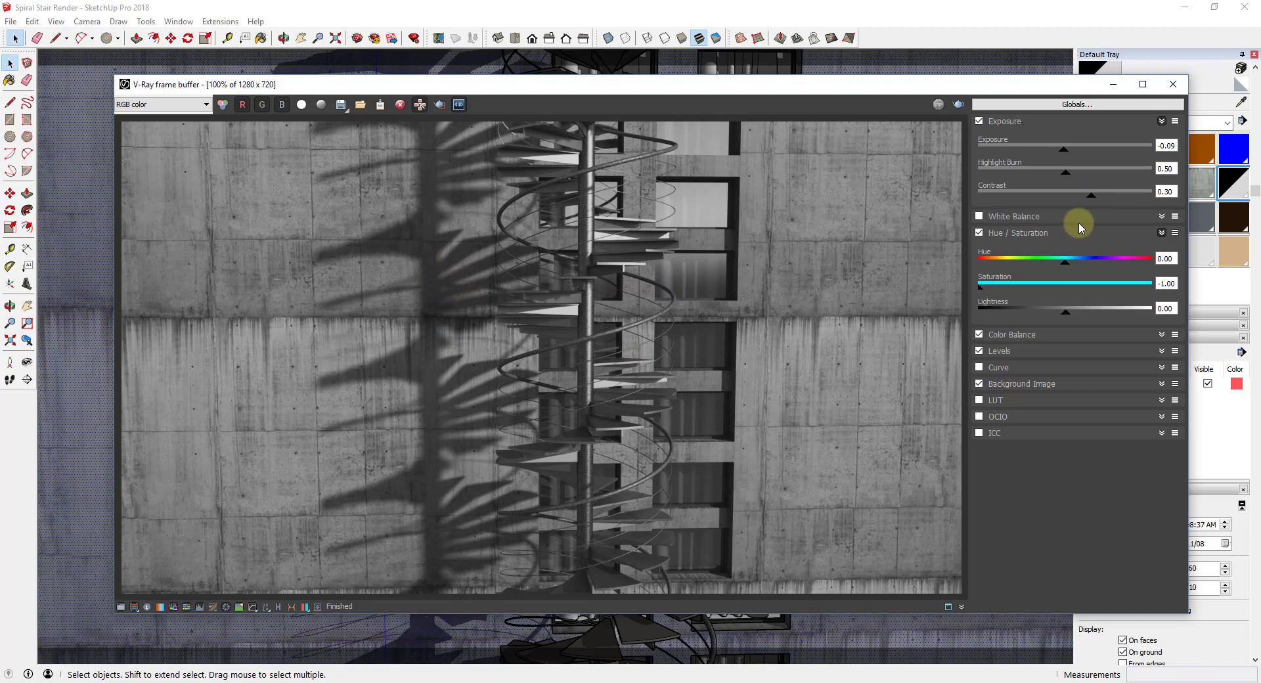
pyautogui.moveTo(1092, 205); pyautogui.dragTo(1070, 206)
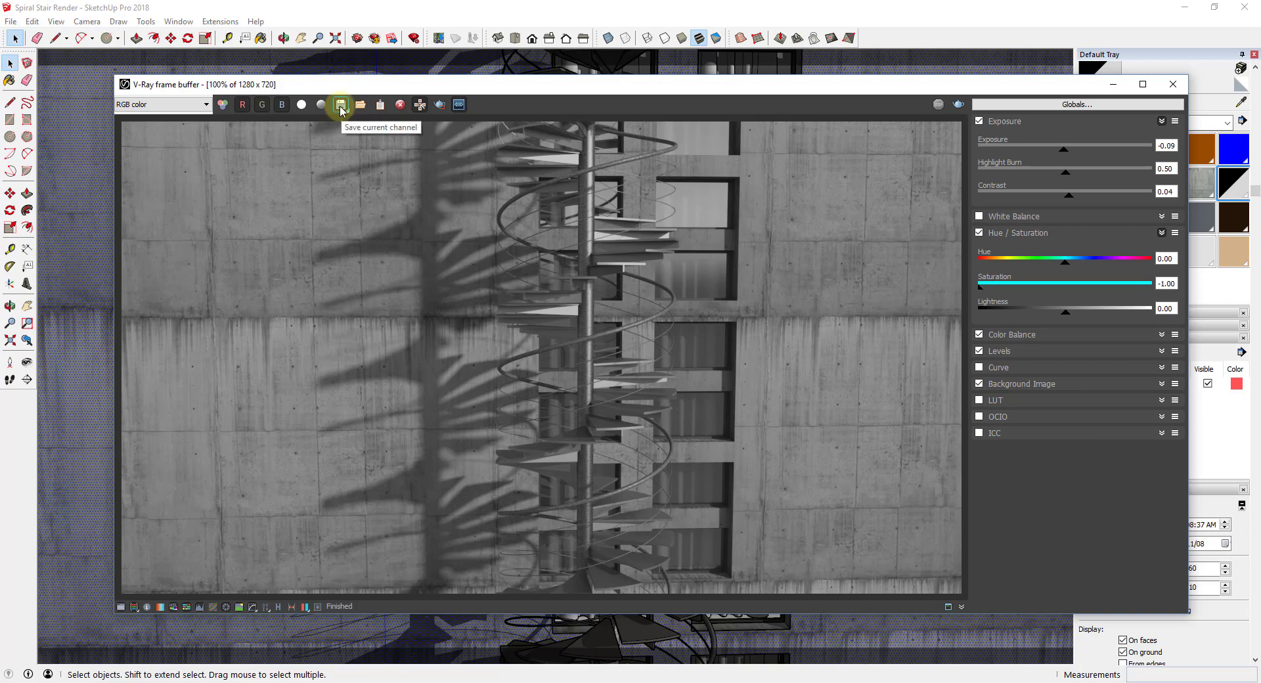
# Save the corrected render as a PNG named "Stair Render Black and White"
pyautogui.click(341, 107)
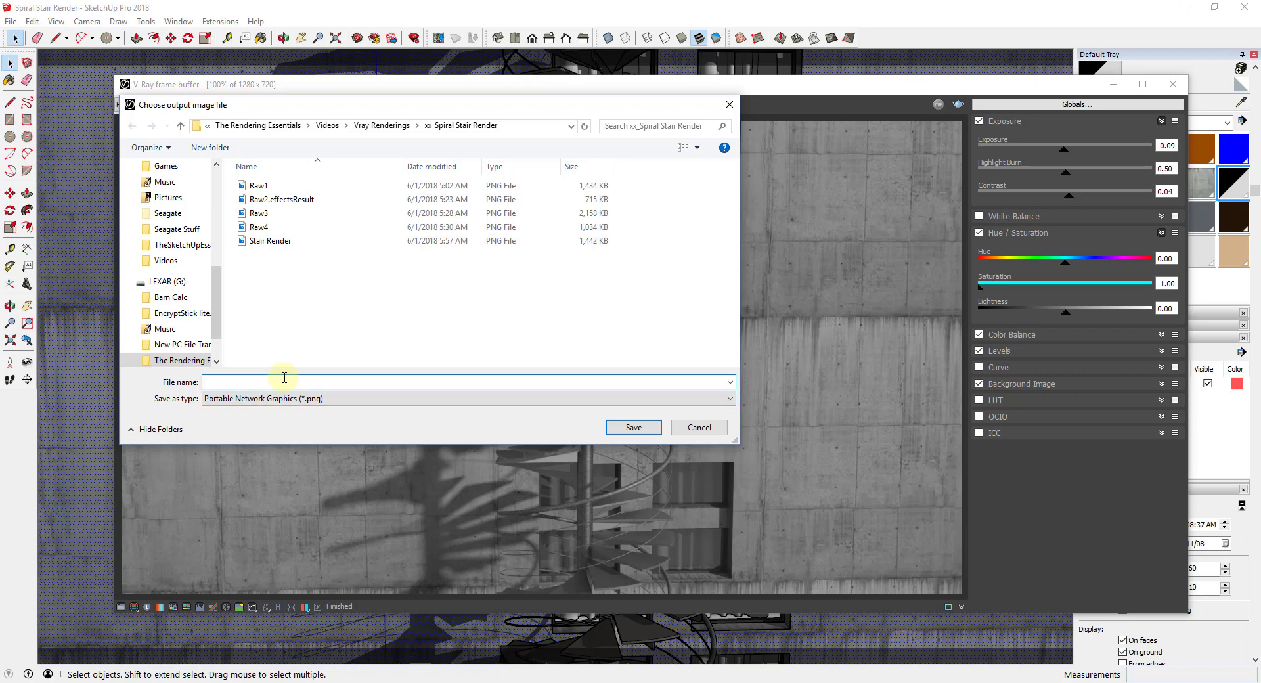
pyautogui.write('Stai')
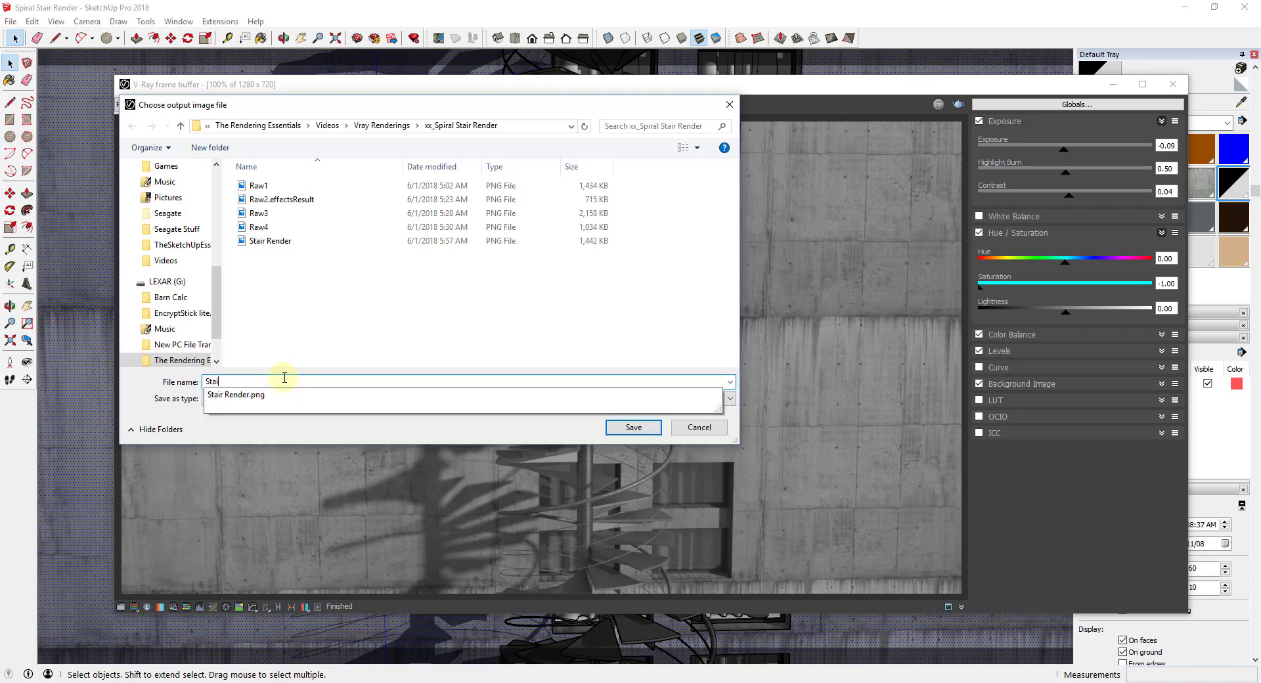
pyautogui.write('r Render Blac')
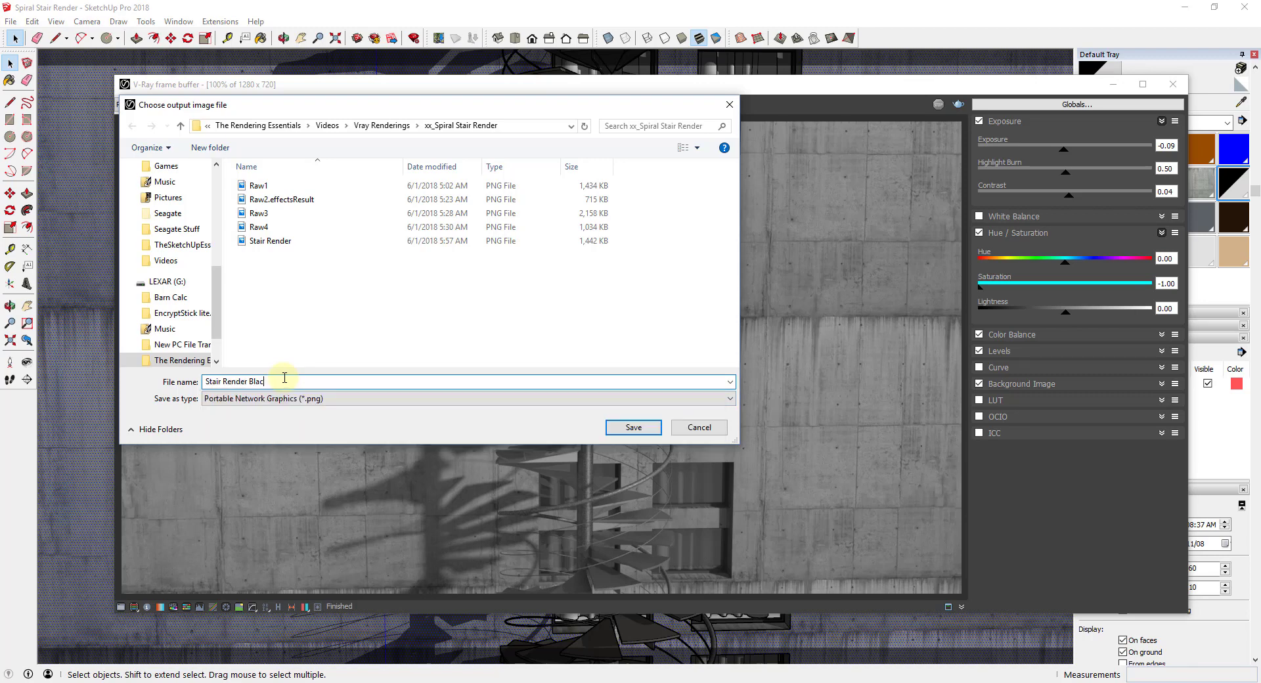
pyautogui.write('k and White')
pyautogui.press('Return')
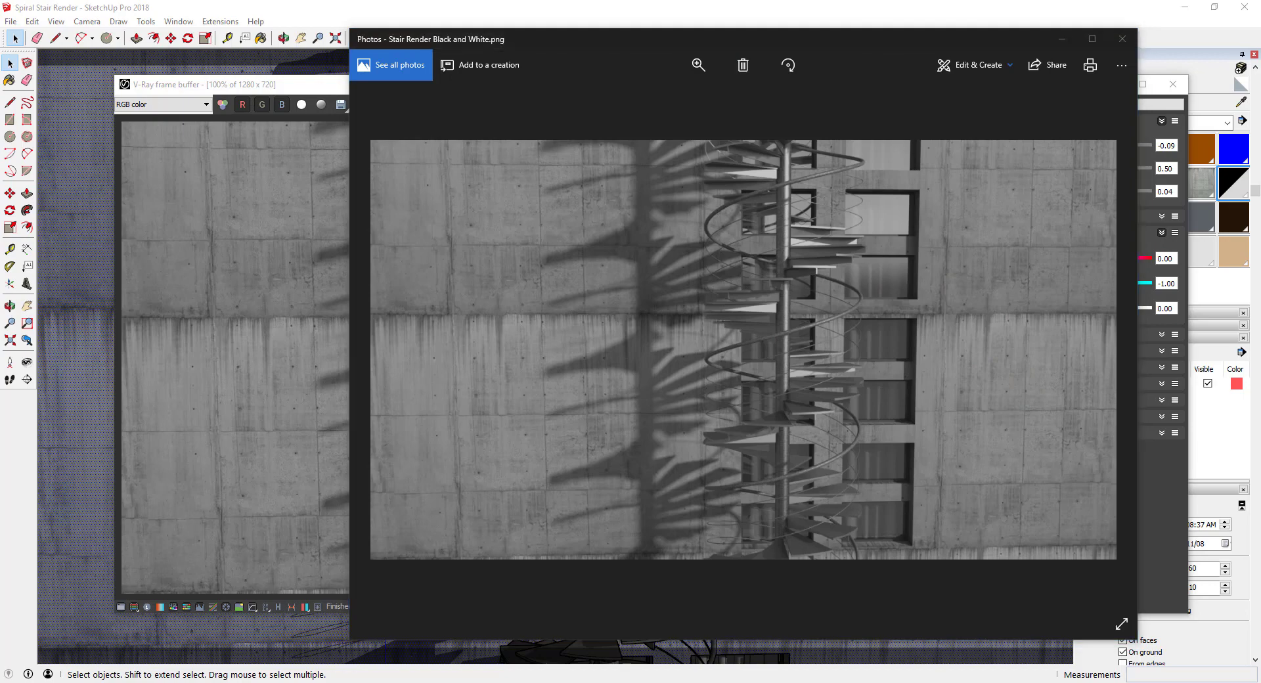
# Compare the saved color and black-and-white stair renders in the Photos viewer
pyautogui.press('Right')
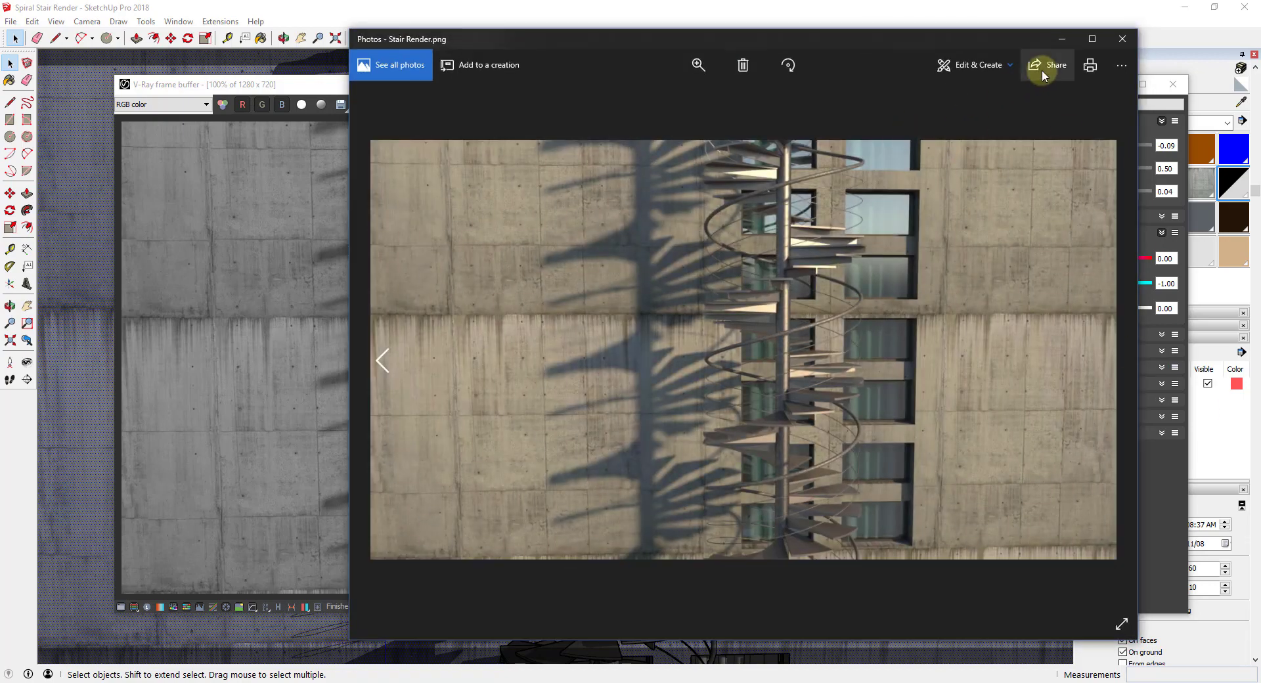
pyautogui.press('Left')
pyautogui.click(1061, 38)
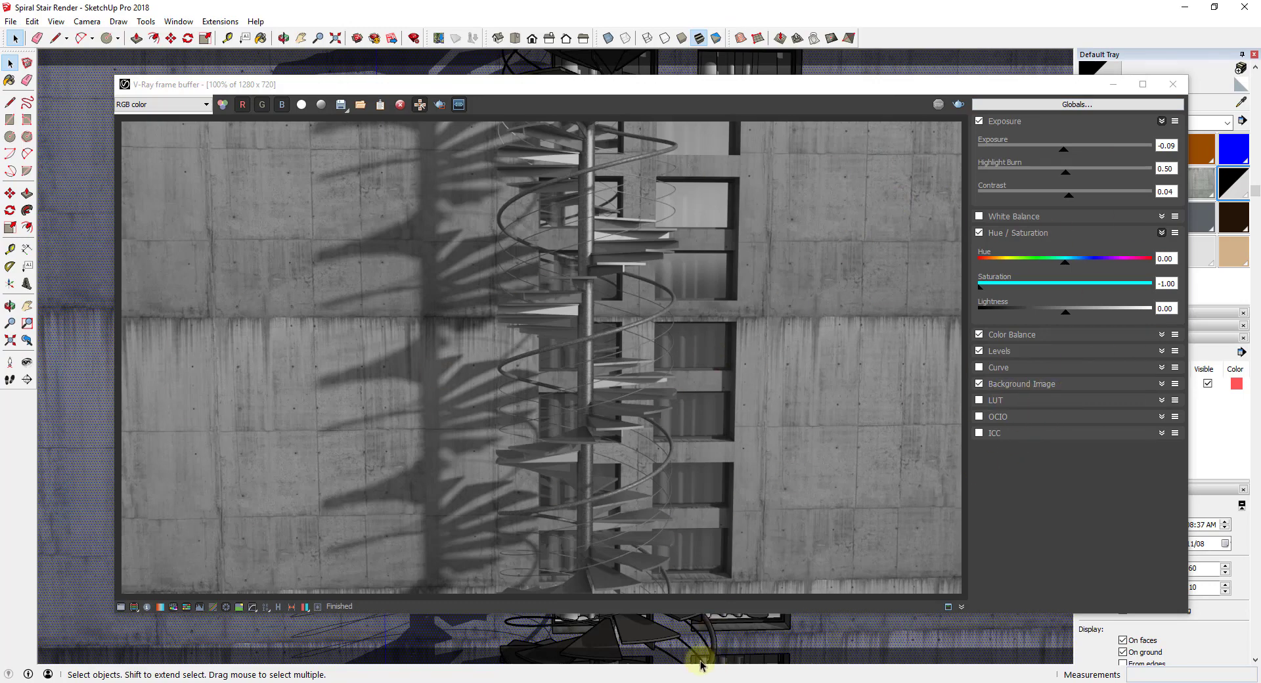
pyautogui.hotkey('alt', 'Tab')
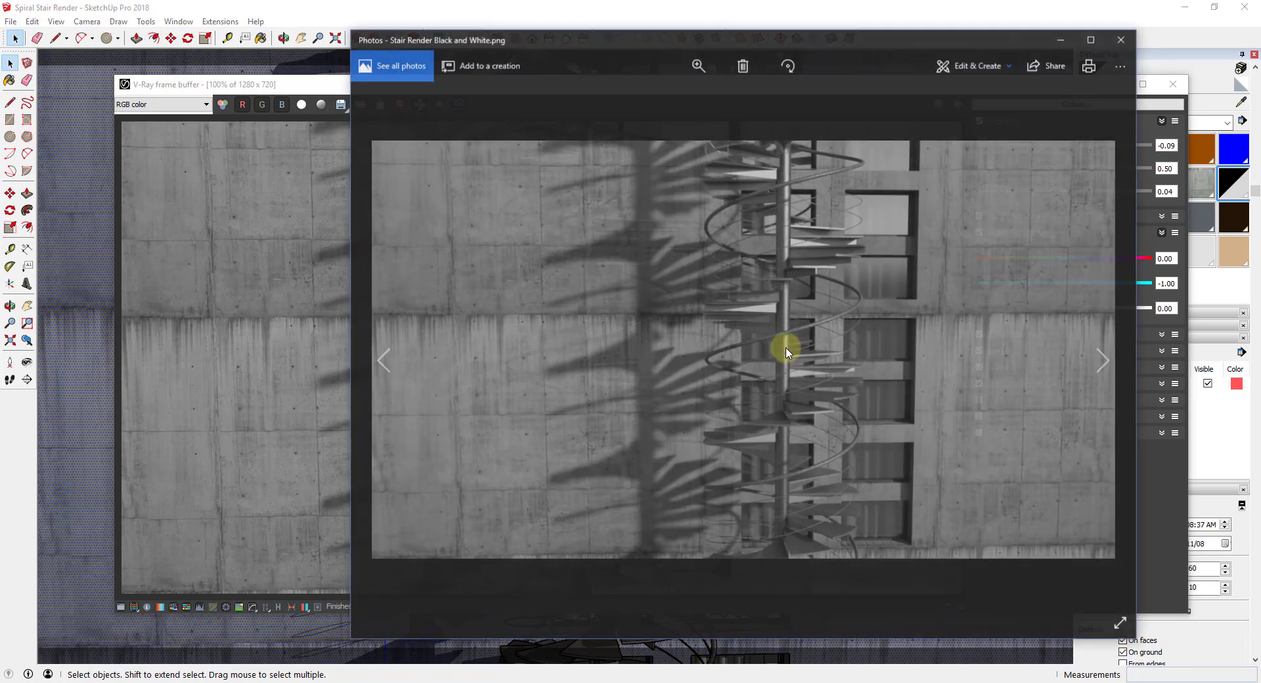
pyautogui.moveTo(774, 43); pyautogui.dragTo(610, 60)
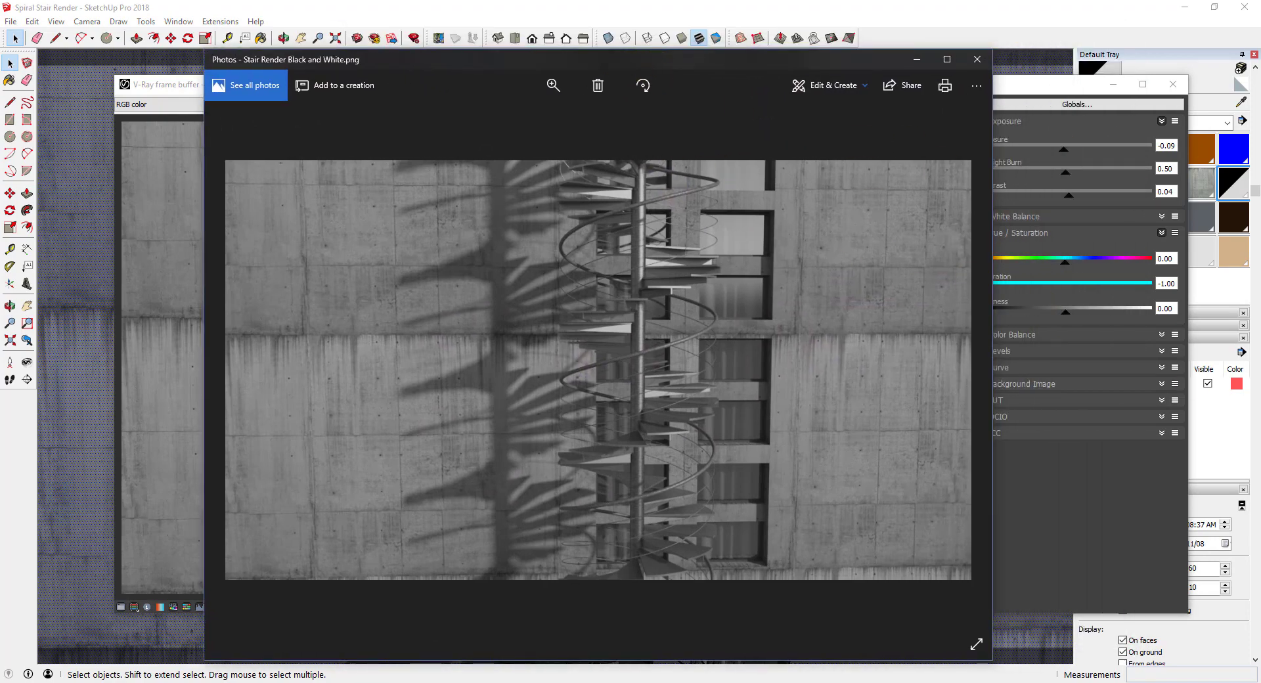